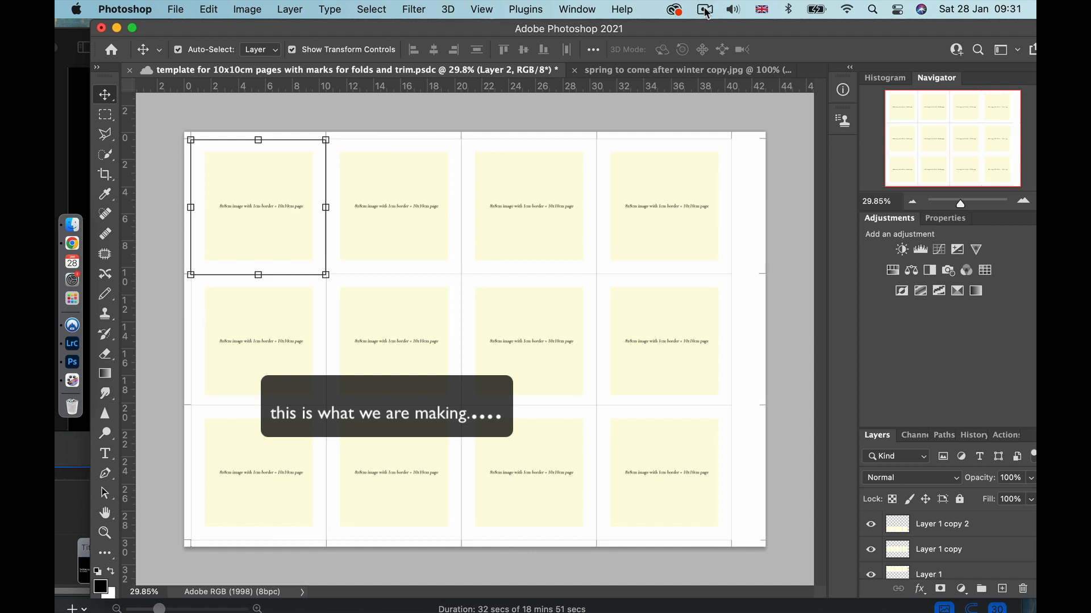
click(705, 10)
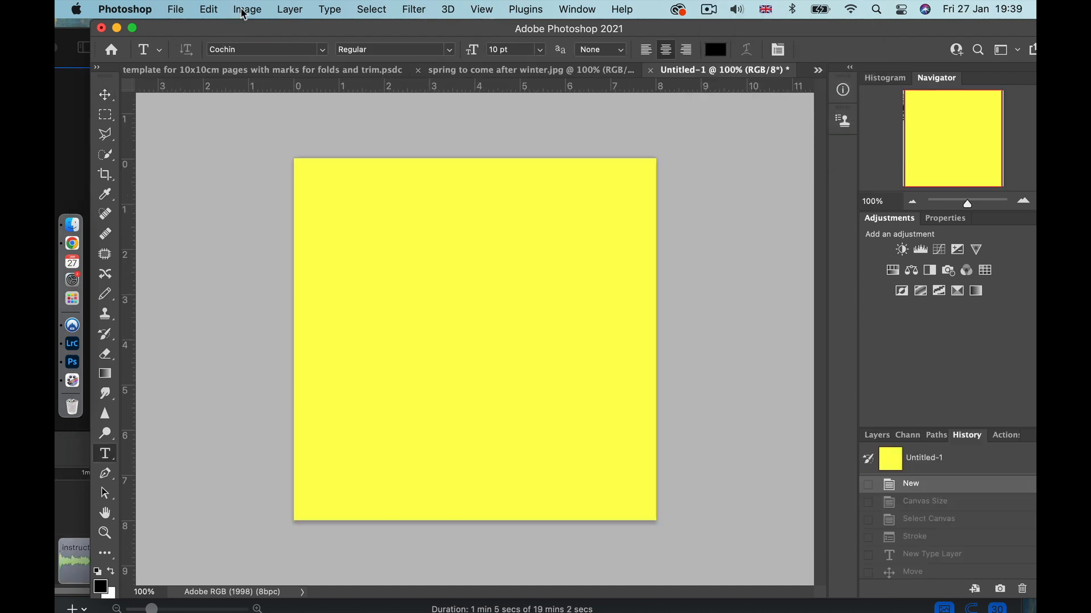
Enlarge the canvas of the yellow square to 10 cm wide by 10 cm high, centred, with a white extension.
click(246, 9)
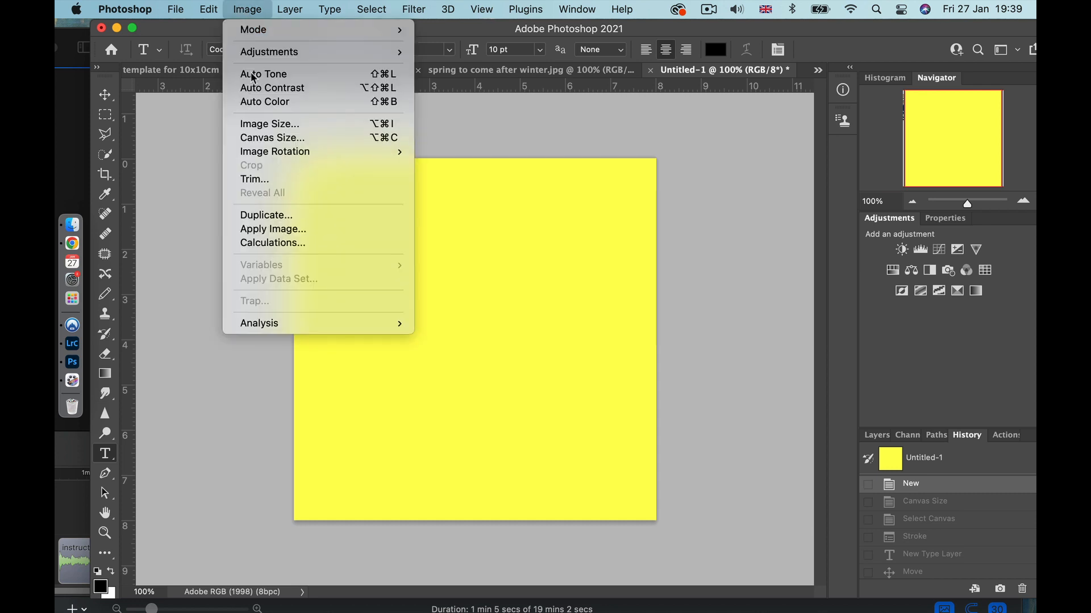
click(280, 138)
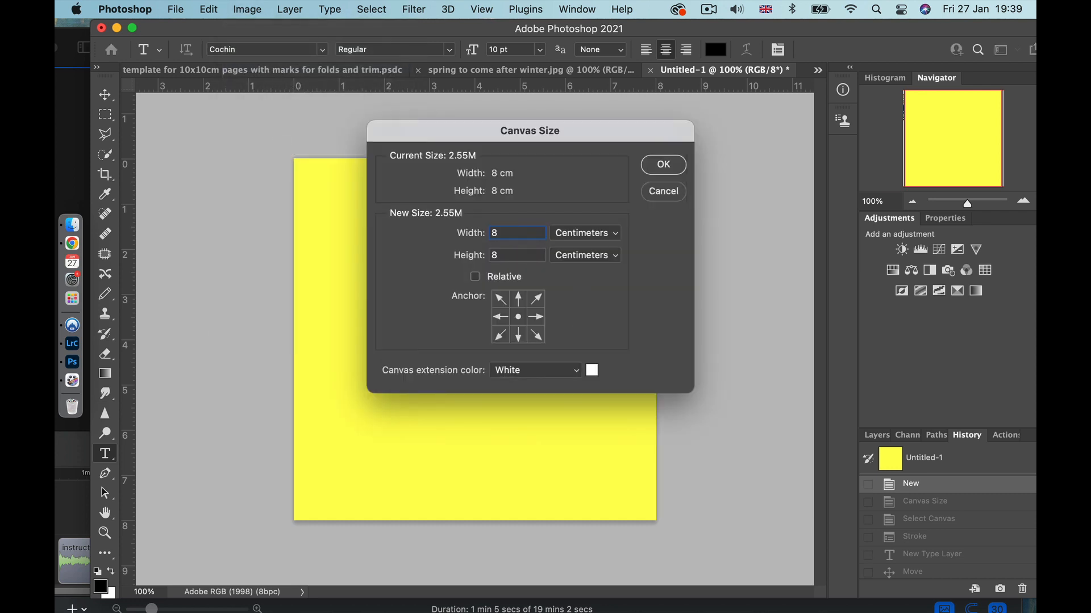
text(10)
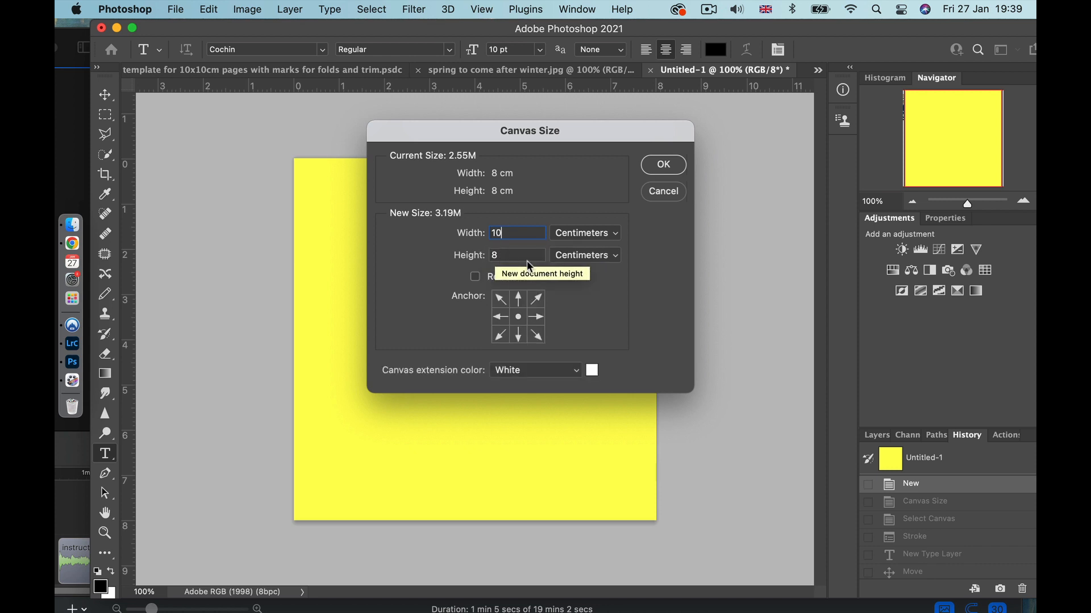
click(527, 261)
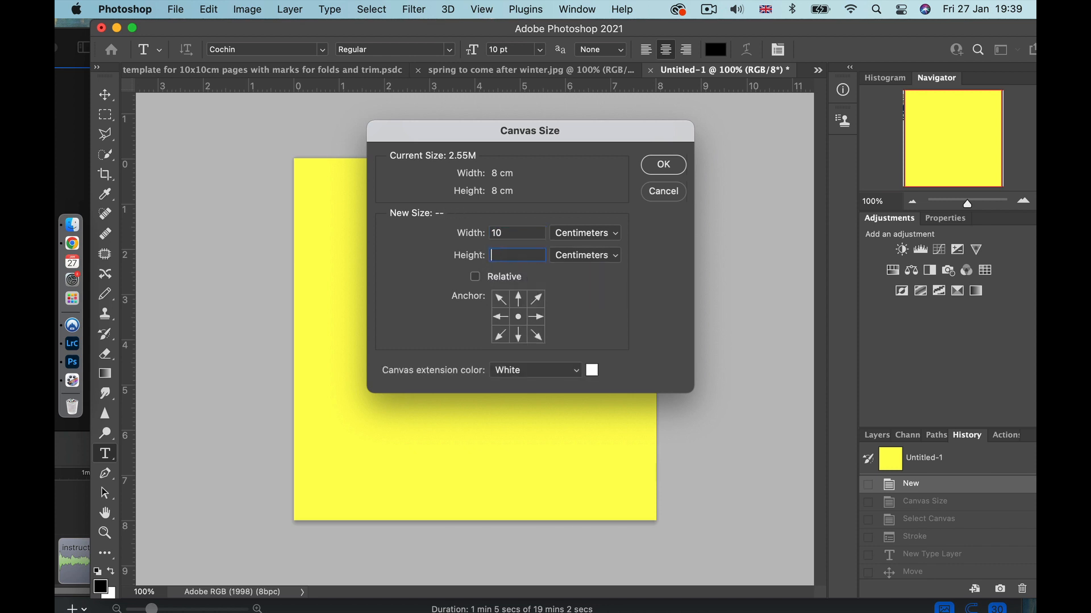
text(10)
click(662, 165)
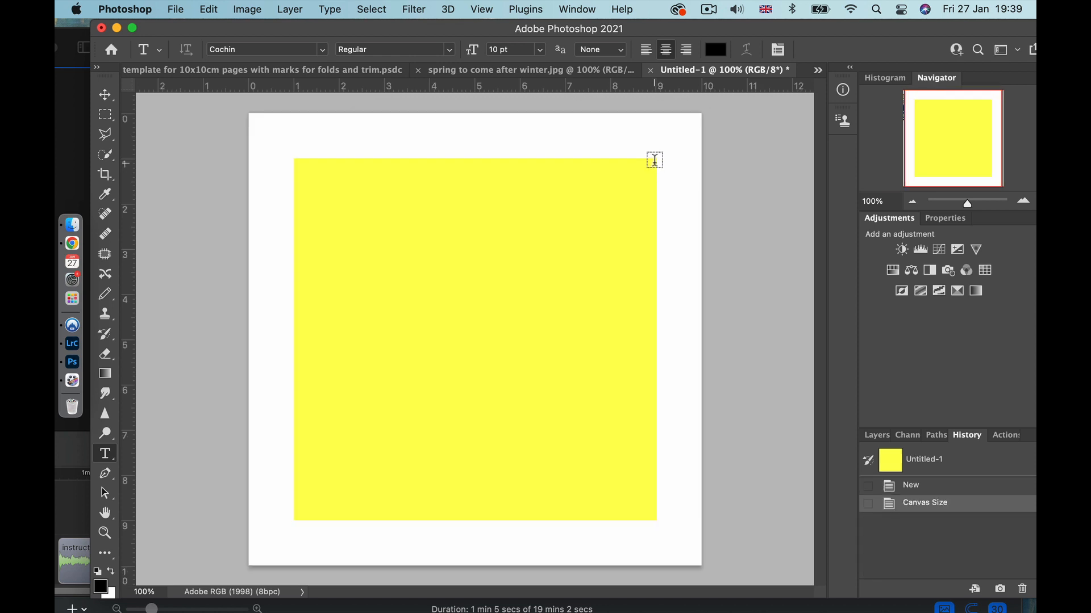
Select the whole canvas and outline it with a 1 px black stroke, located inside, Normal mode, 50% opacity.
click(368, 11)
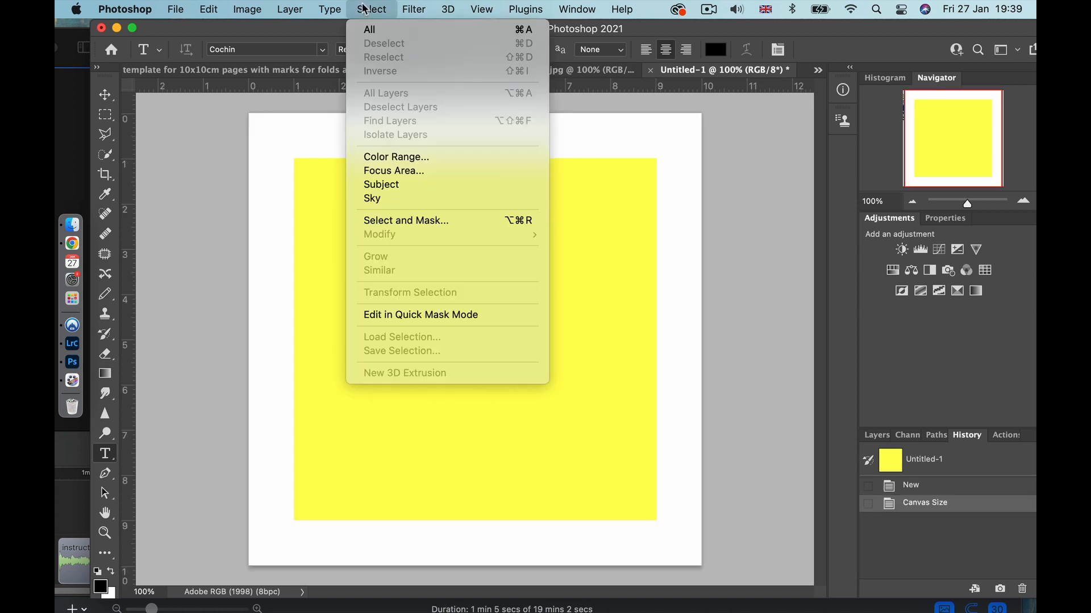
click(369, 30)
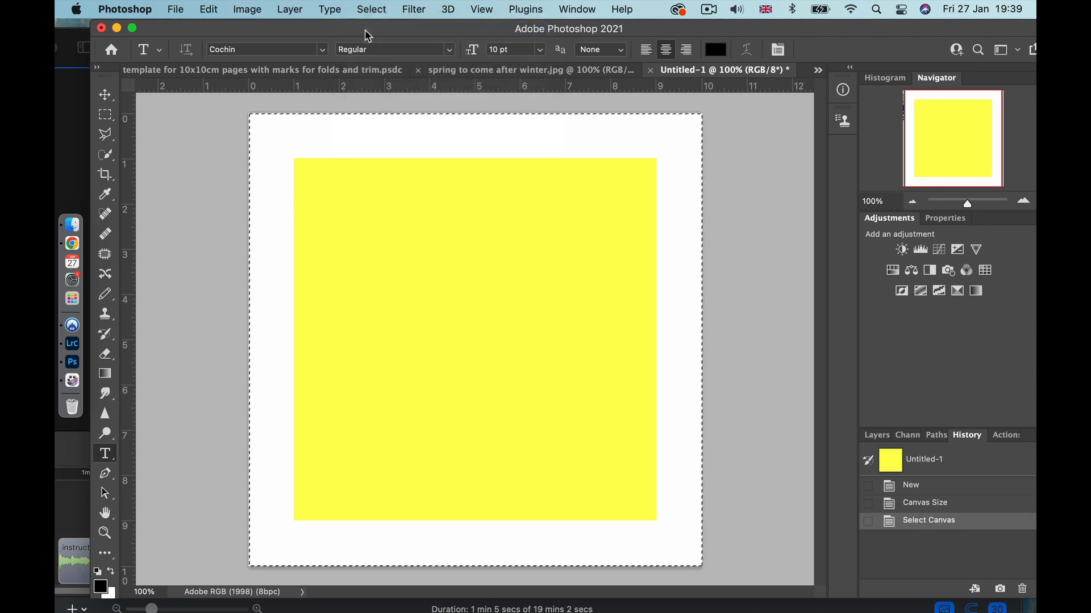
click(207, 9)
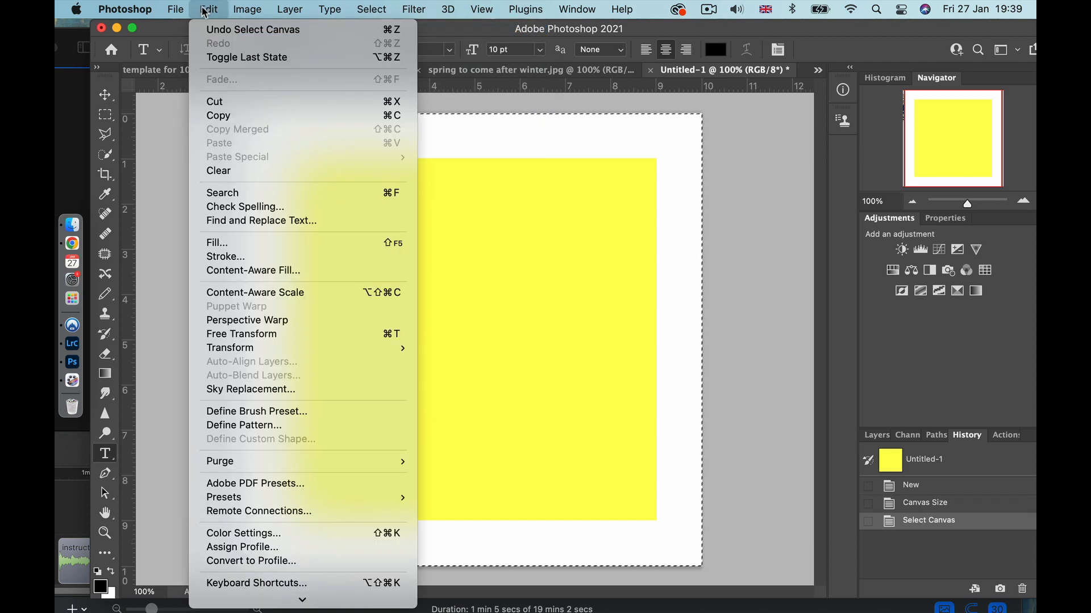
click(236, 256)
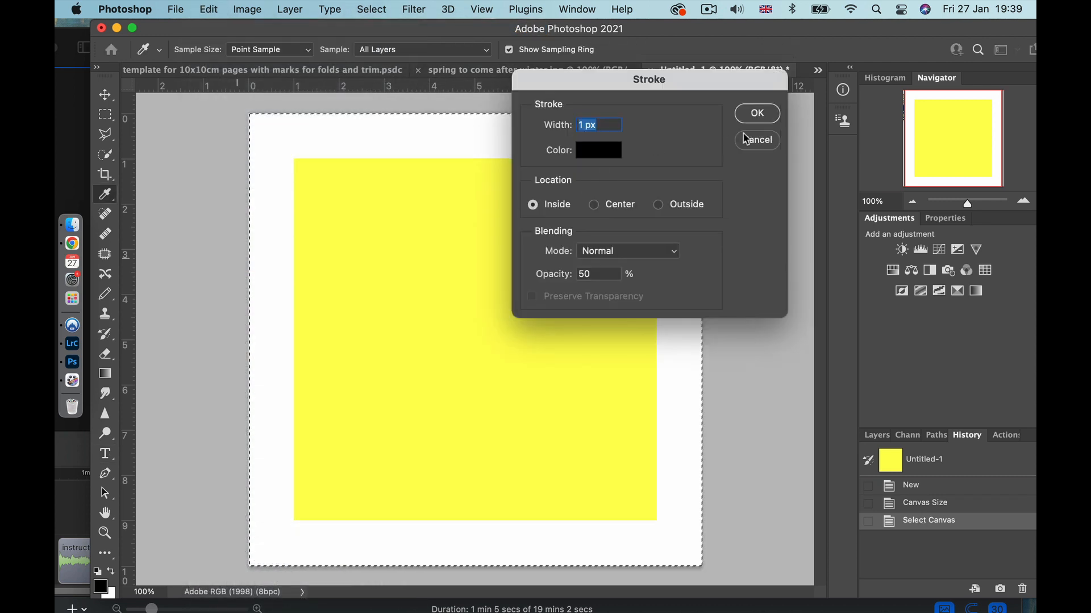
click(756, 114)
key(t)
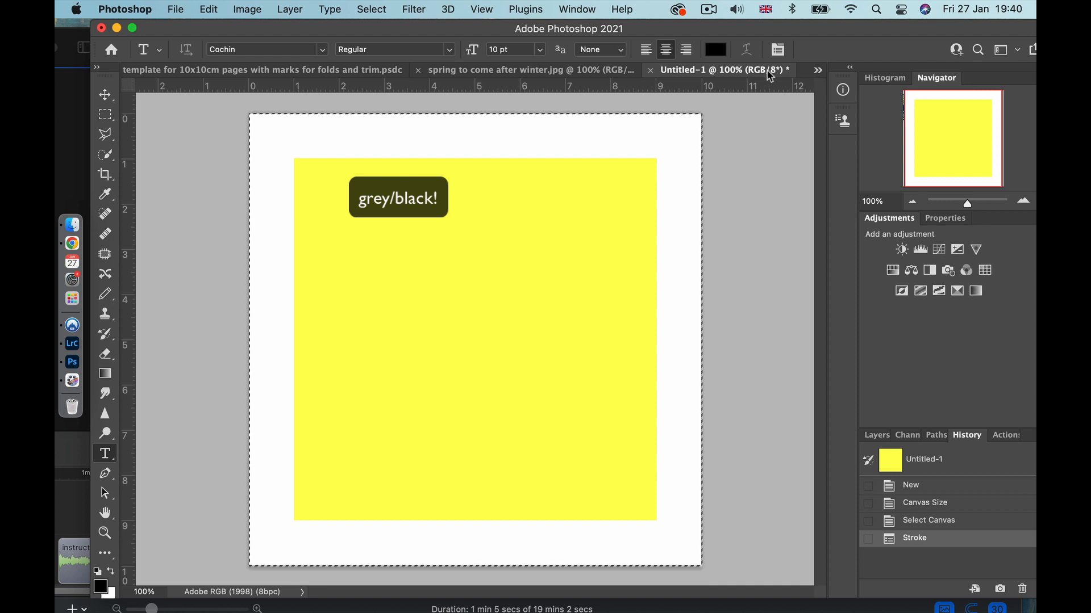
click(708, 10)
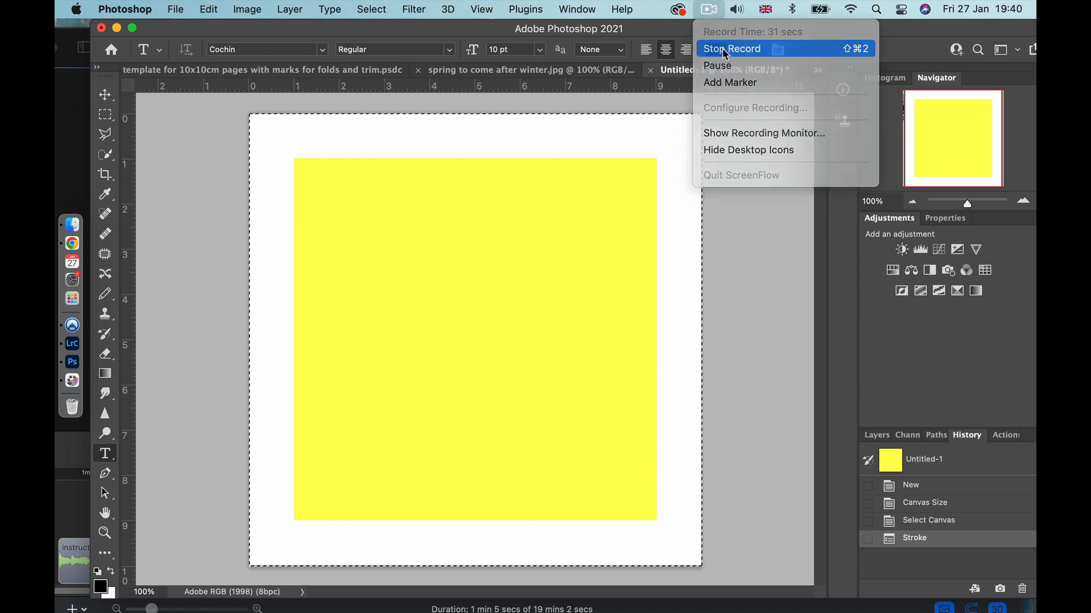
click(721, 49)
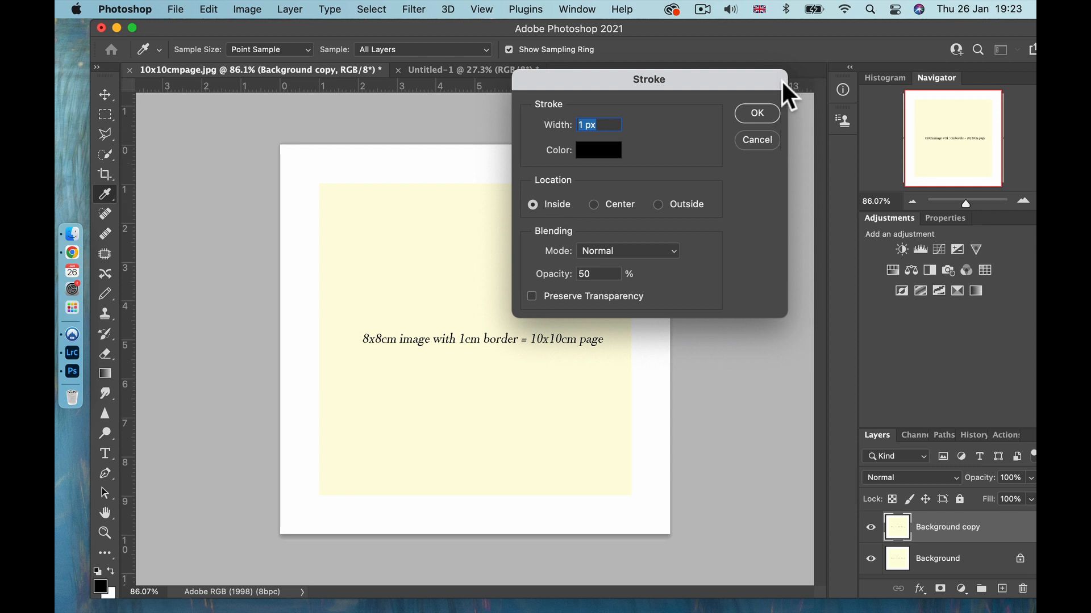
Apply a 1 px black inside stroke at 50% opacity to the duplicated page layer and flatten the image.
click(757, 114)
key(v)
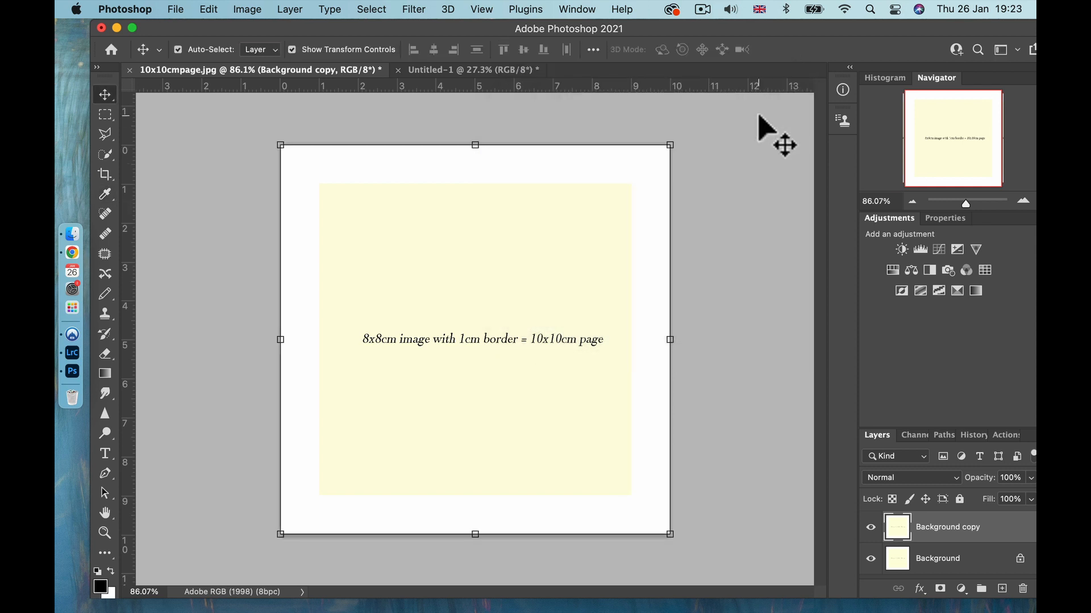
click(370, 9)
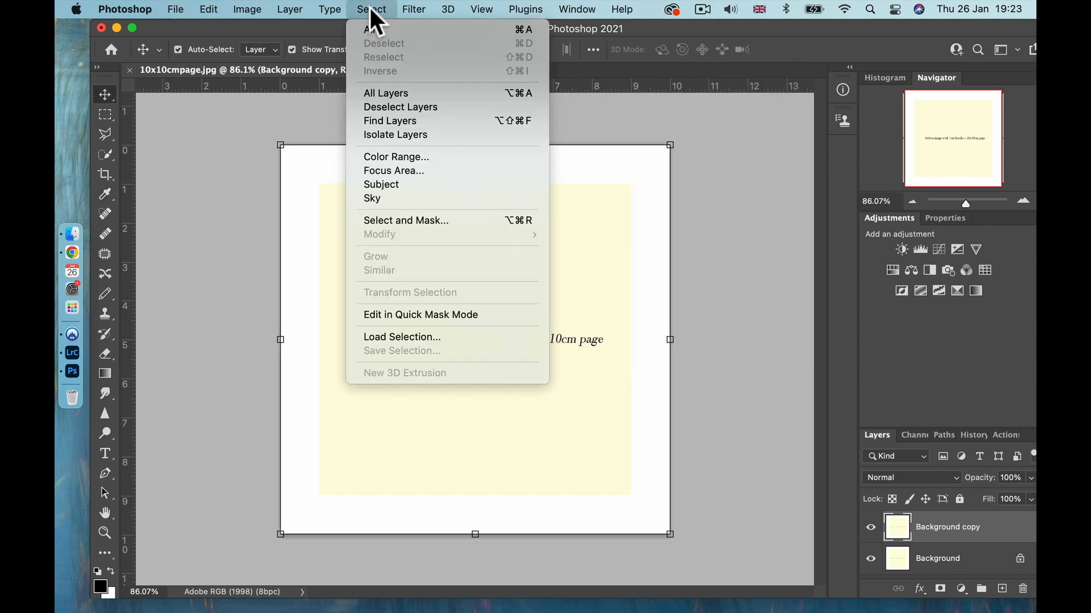
mouse_move(272, 11)
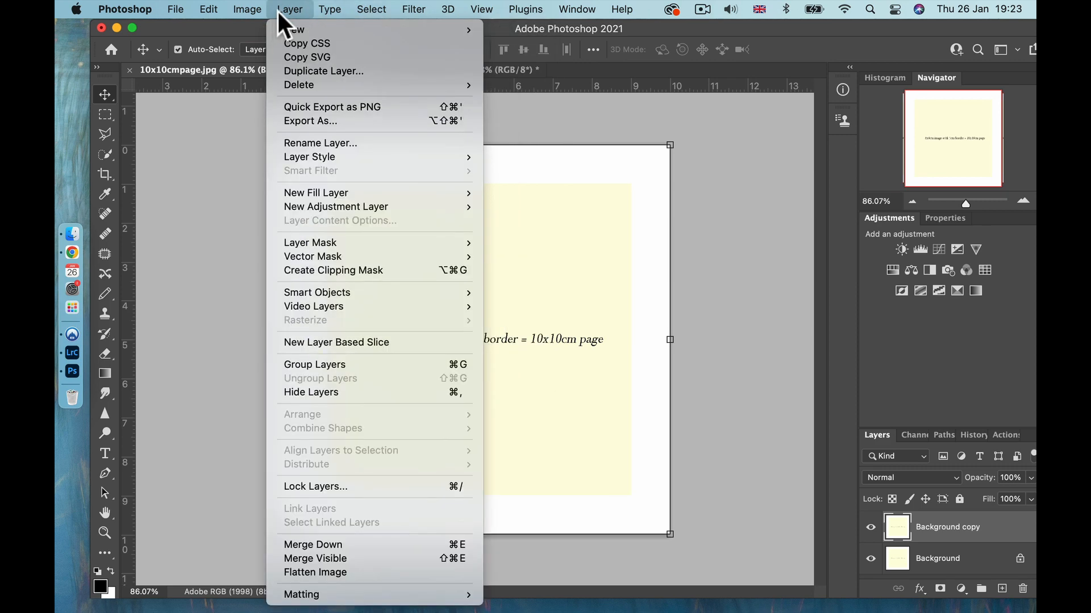
click(330, 574)
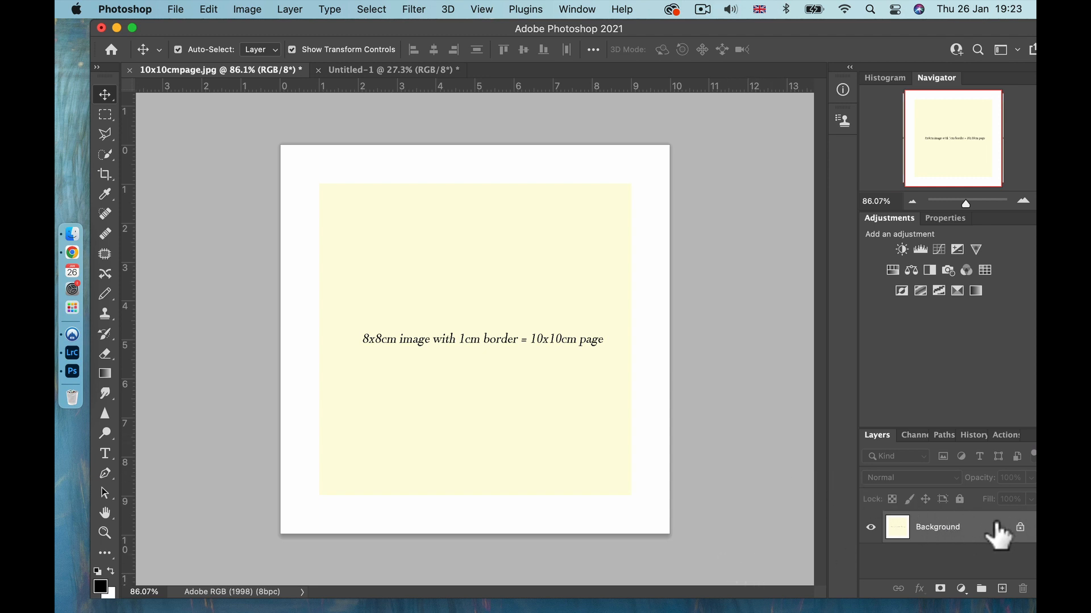
Extend the image into a two-page strip with a duplicate page flush against the original's right edge using Reveal All, and flatten it.
drag(997, 525, 1004, 587)
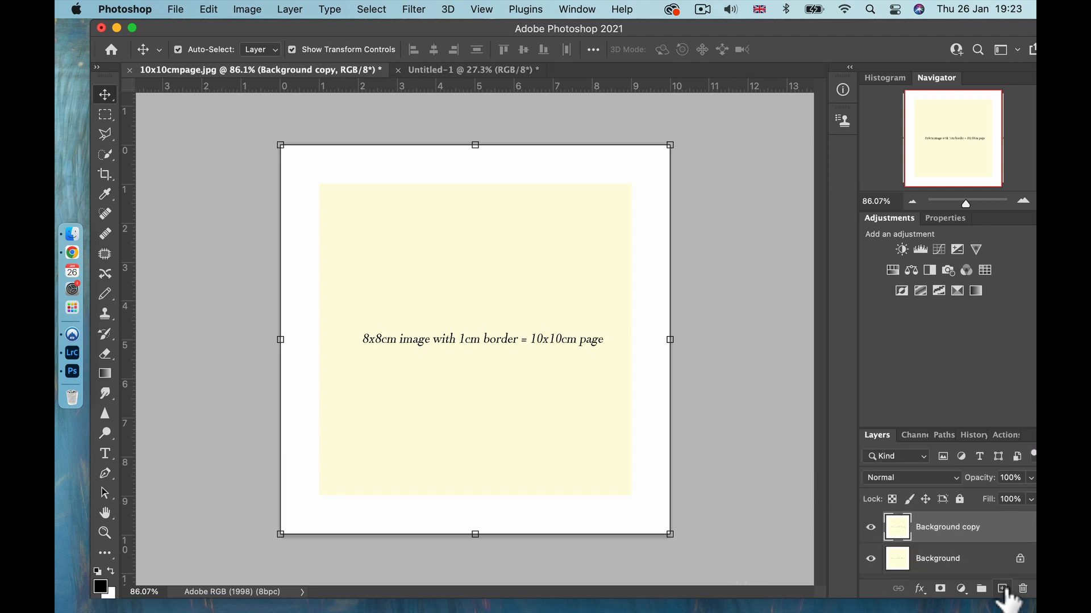
drag(395, 258, 786, 253)
click(246, 9)
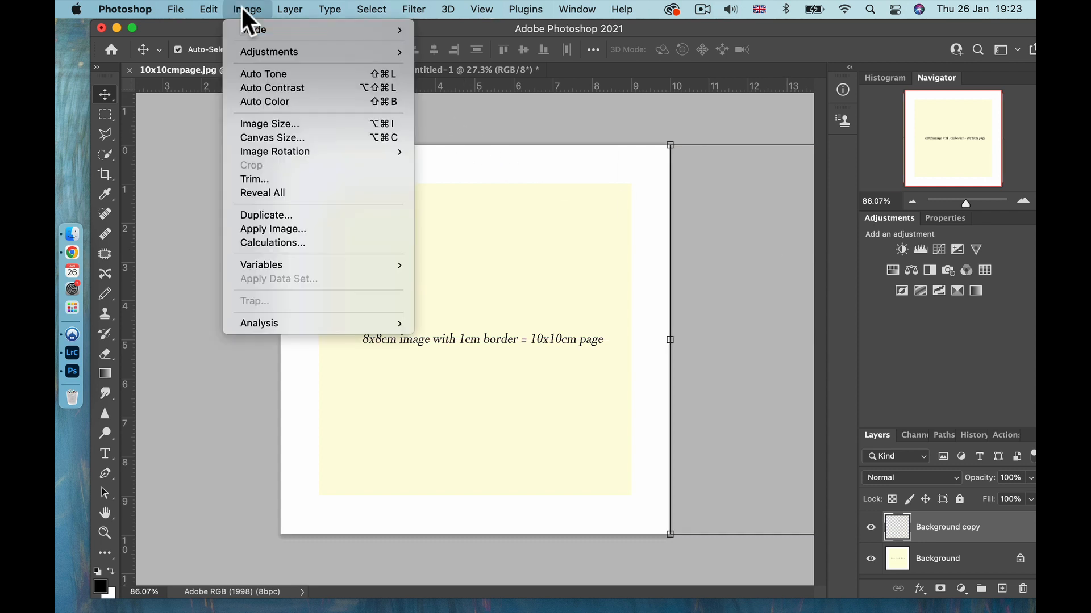
click(259, 193)
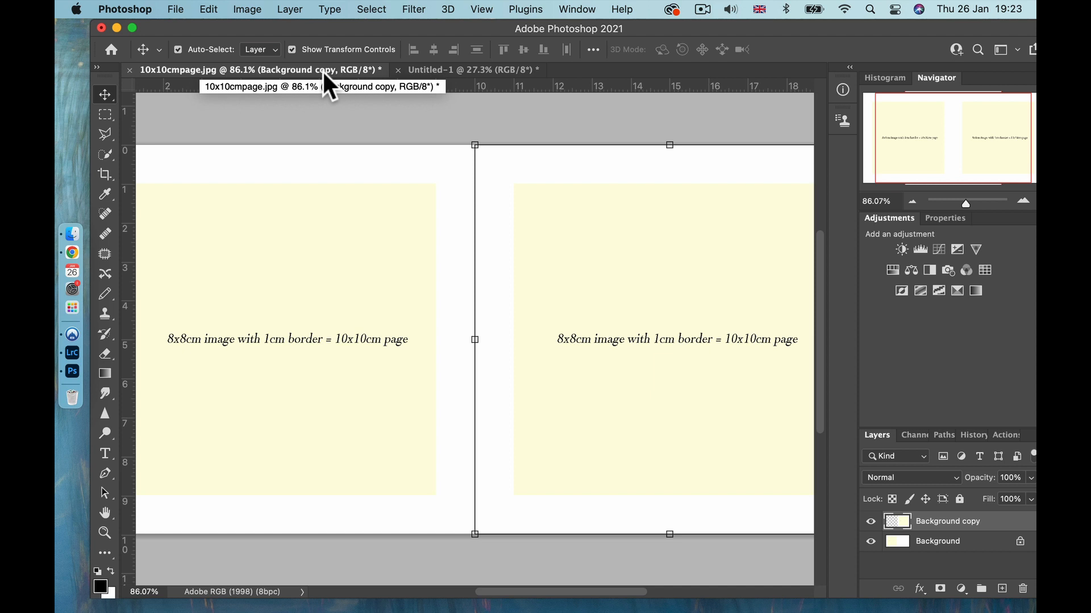
click(289, 6)
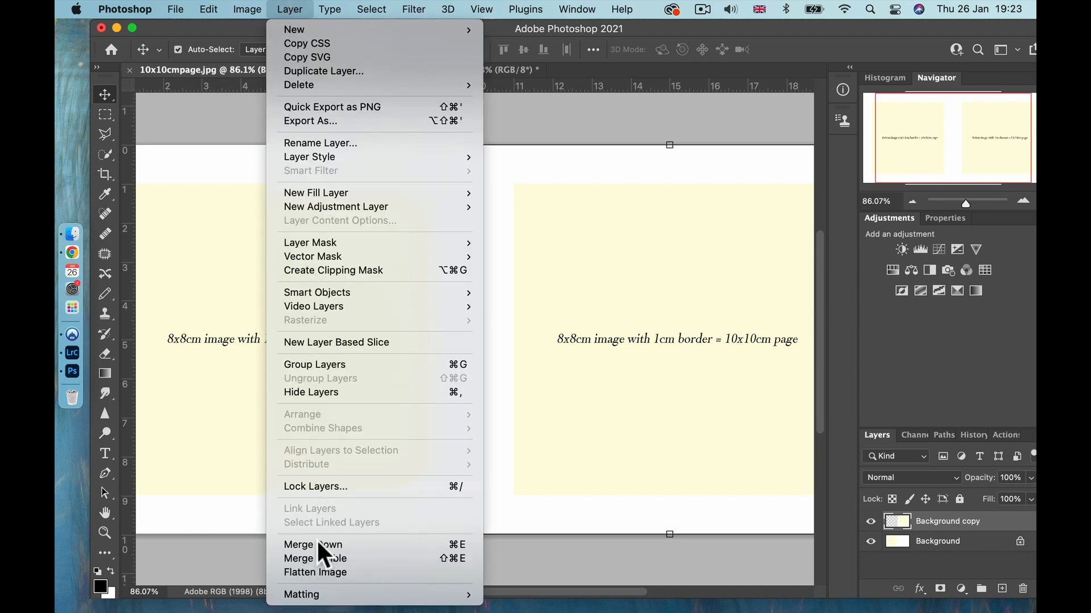
click(319, 570)
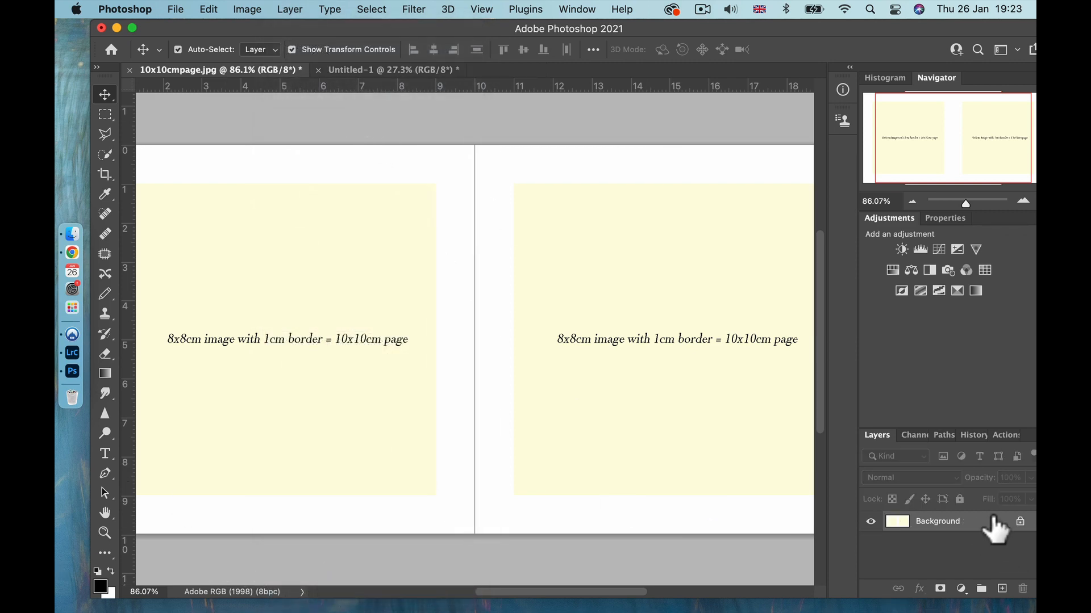
drag(995, 523, 1002, 589)
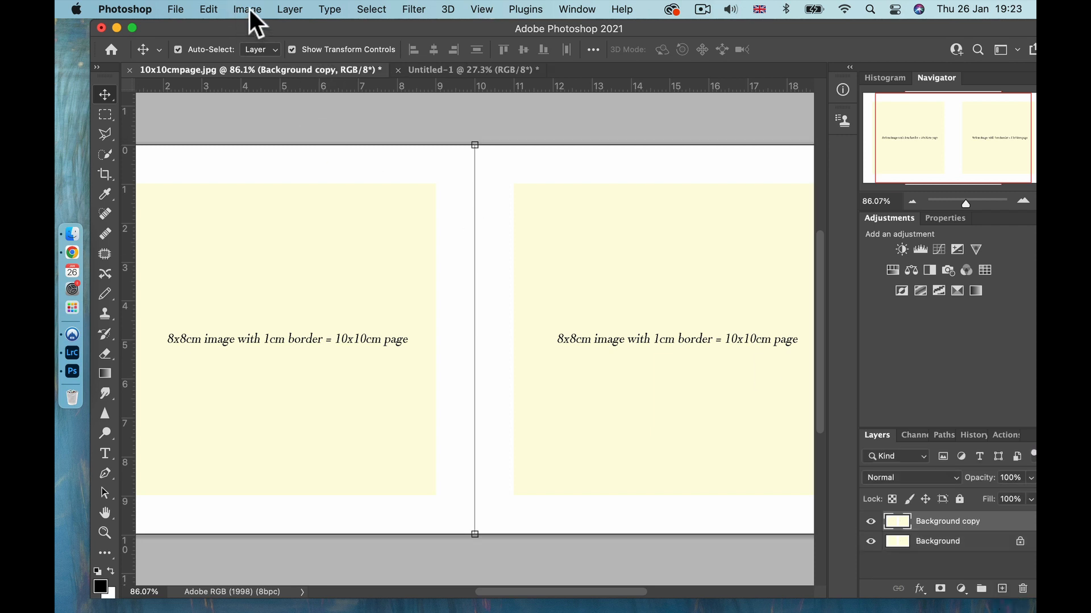
click(290, 9)
click(319, 570)
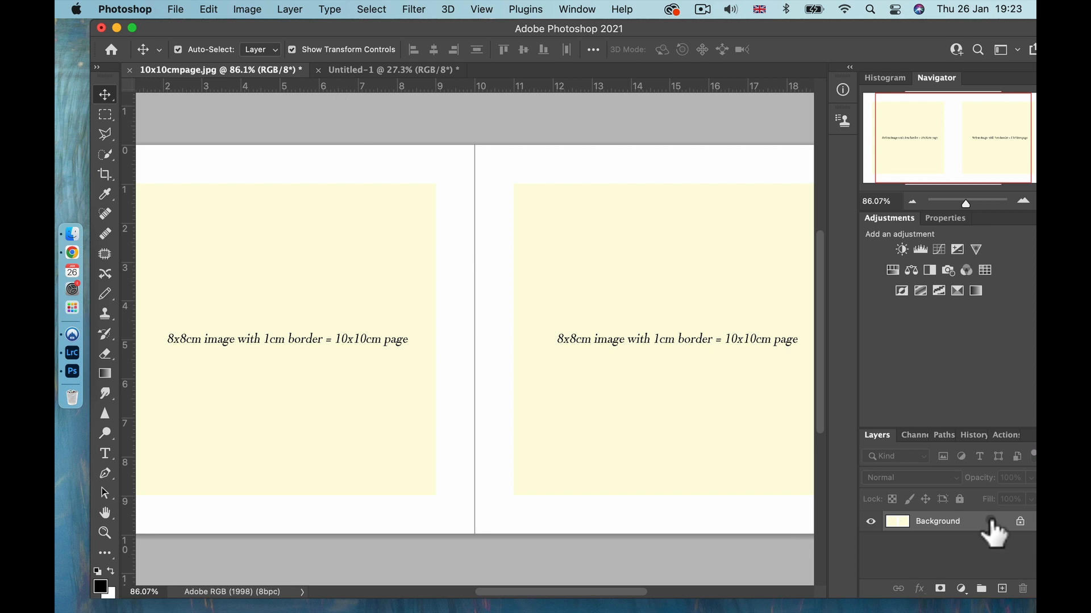
Duplicate the two-page layer, align the copy flush with the strip's right edge, and reveal all to make four pages.
drag(991, 525, 1004, 592)
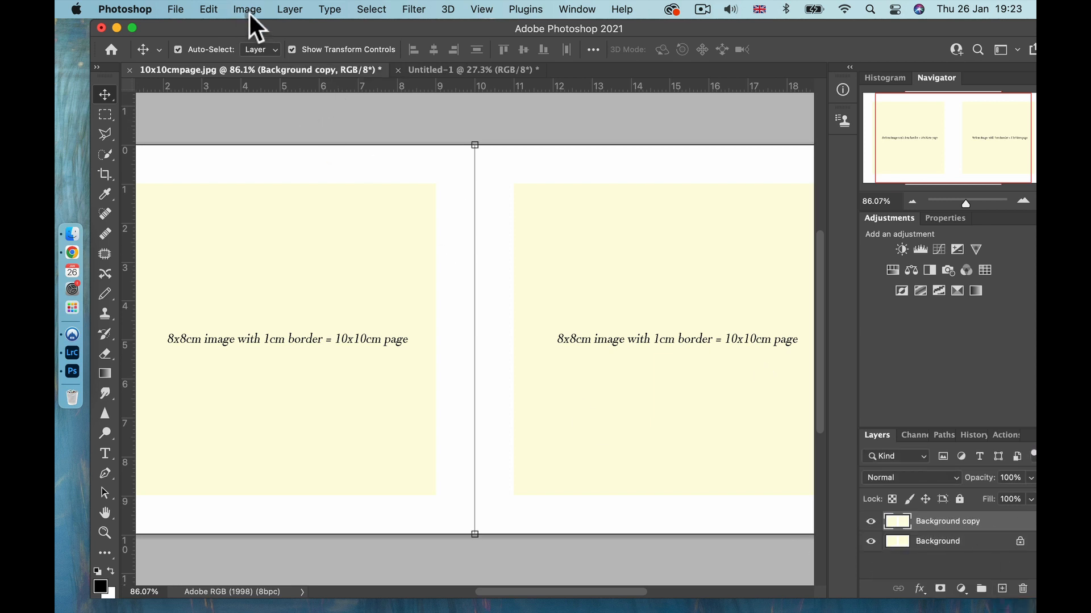
drag(327, 301, 735, 317)
alt+scroll(612, 245, down, 3)
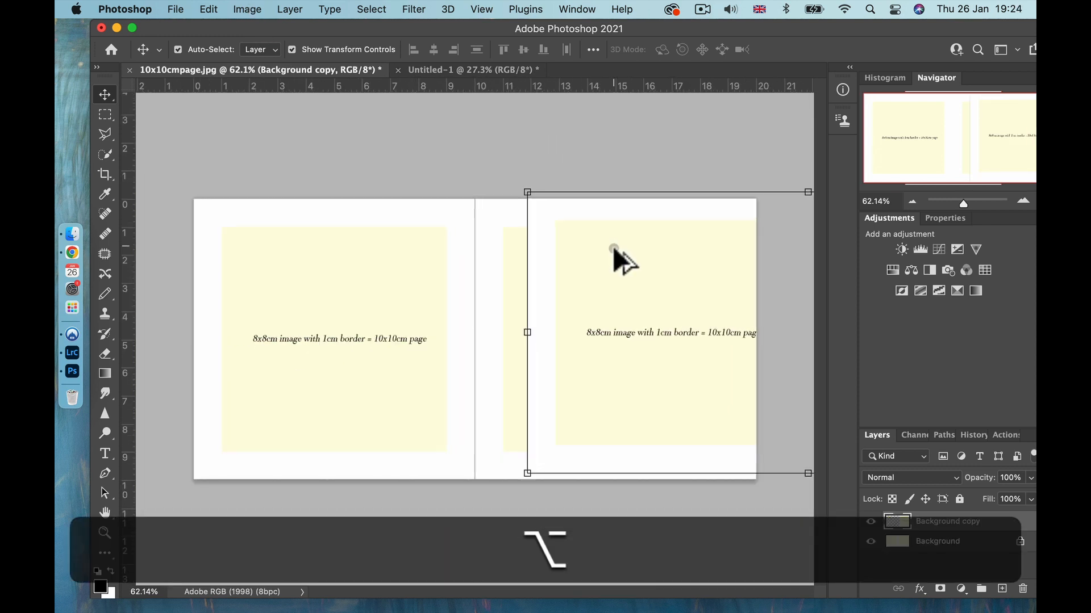
drag(550, 289, 721, 298)
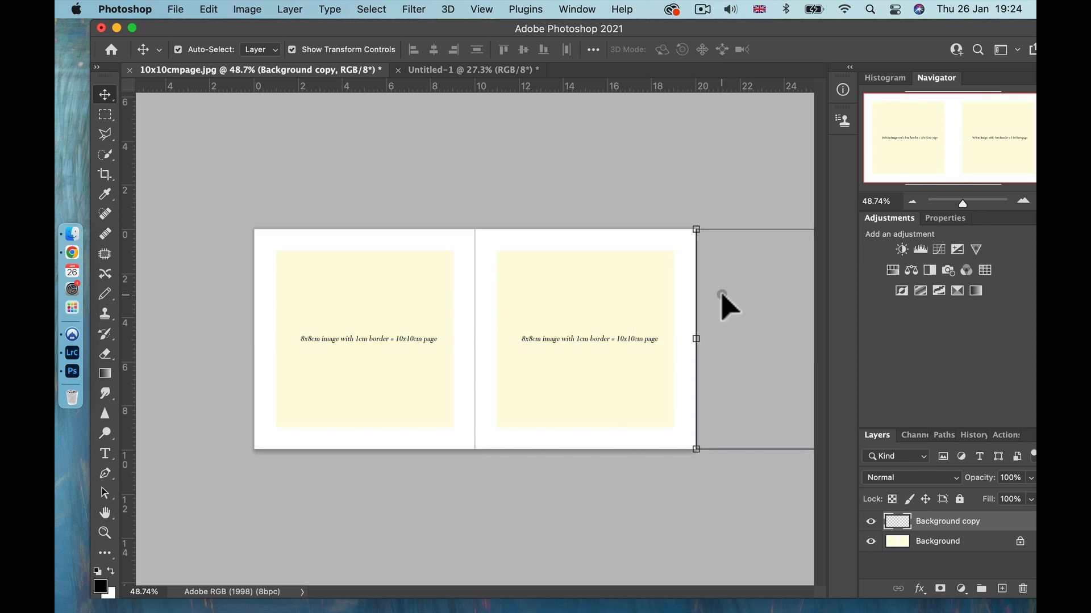
click(251, 7)
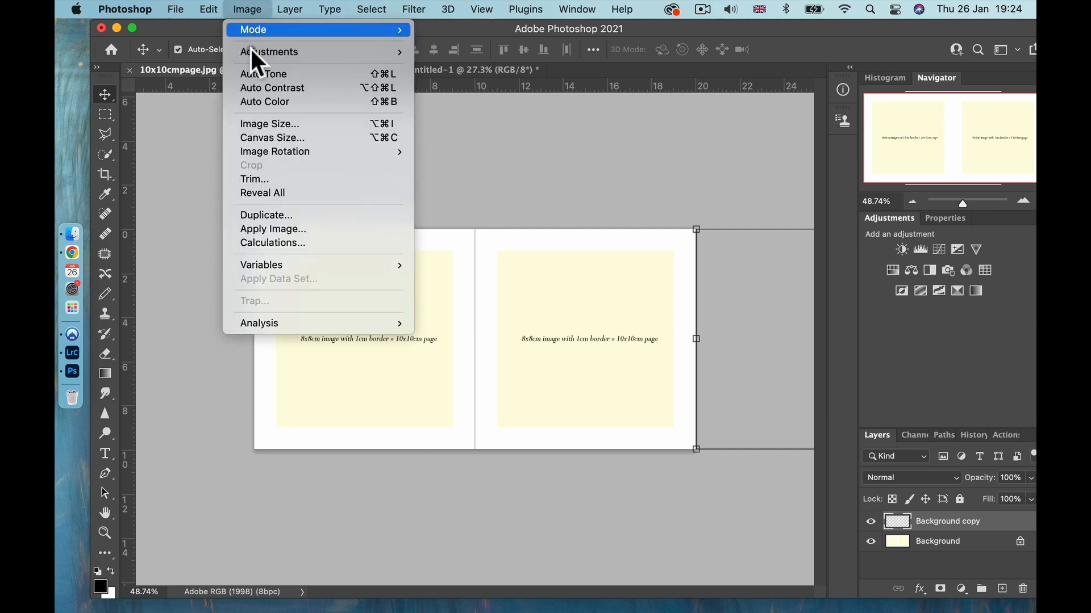
click(262, 193)
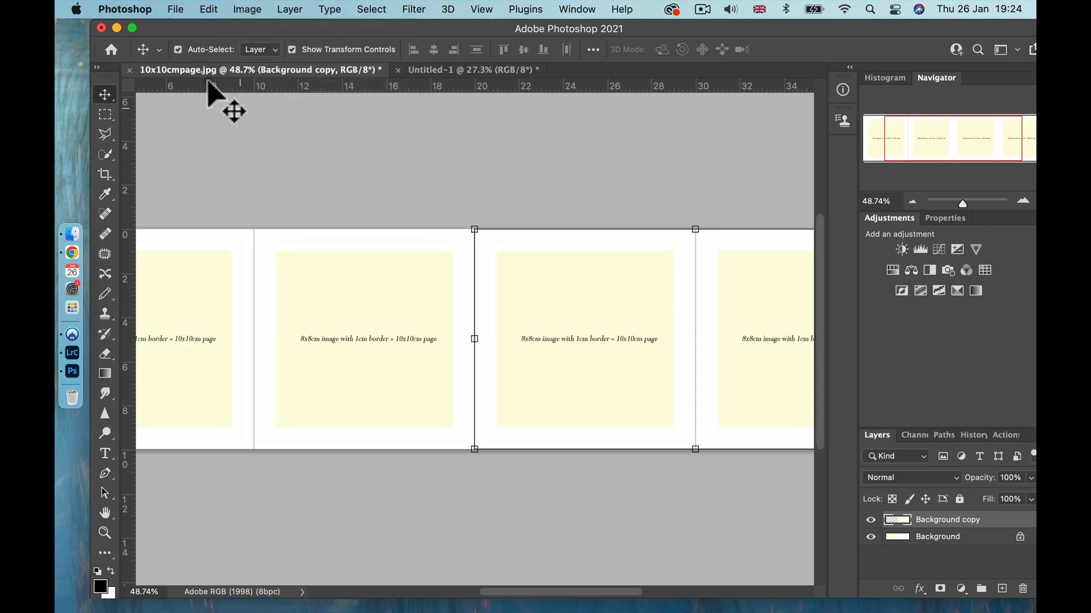
Flatten the four-page strip into a single background layer.
click(343, 184)
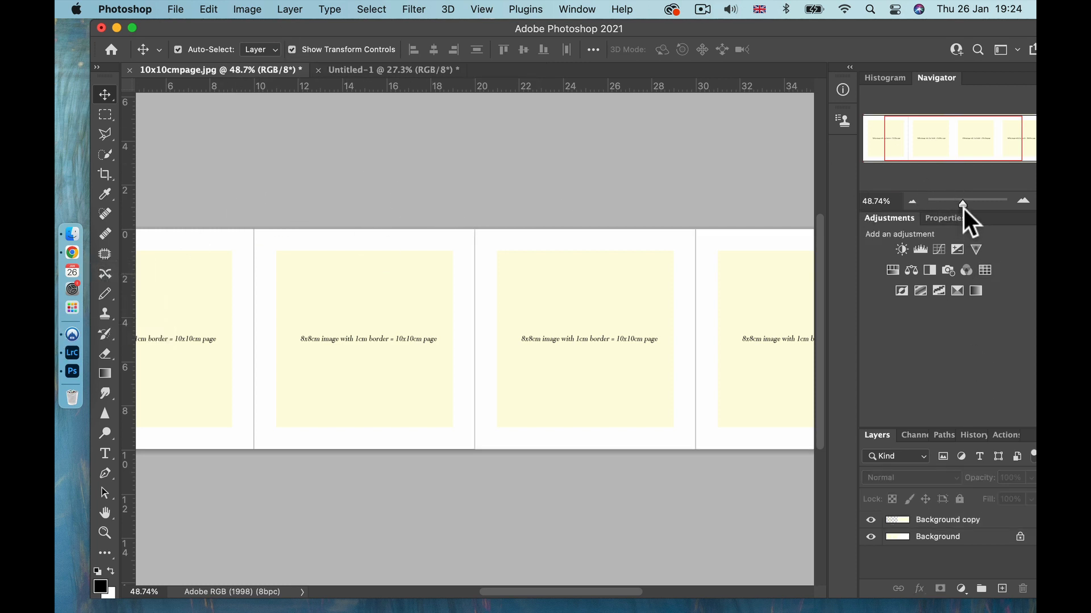
drag(964, 206, 960, 209)
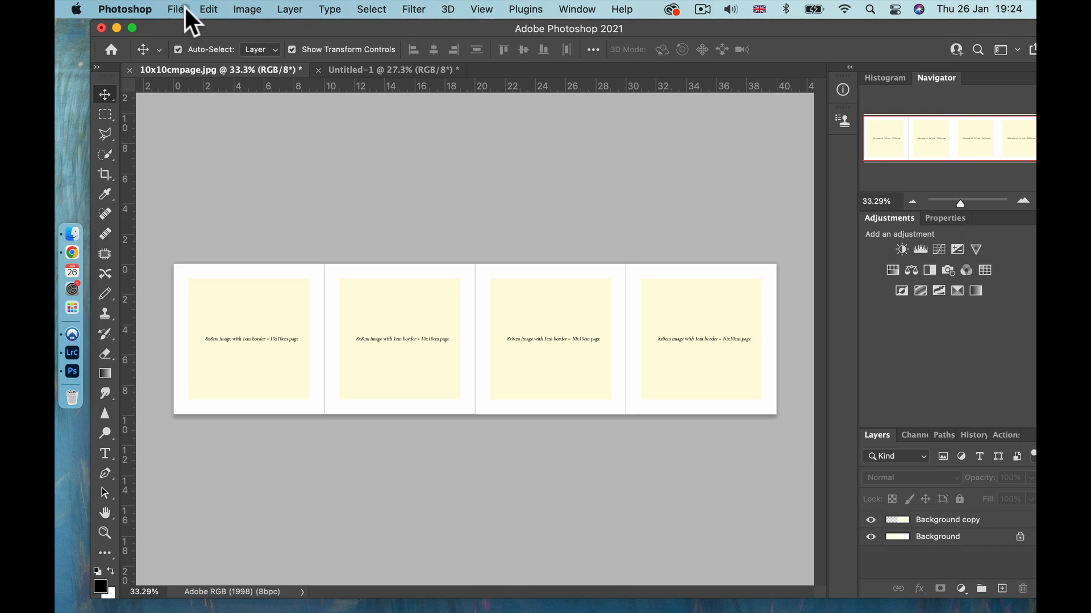
click(288, 6)
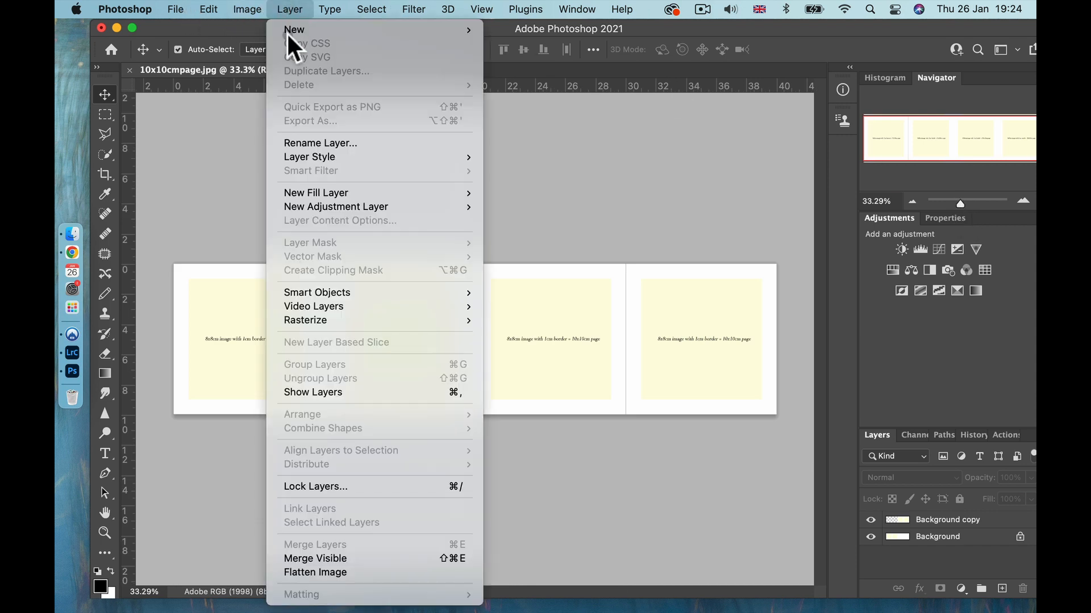
click(322, 571)
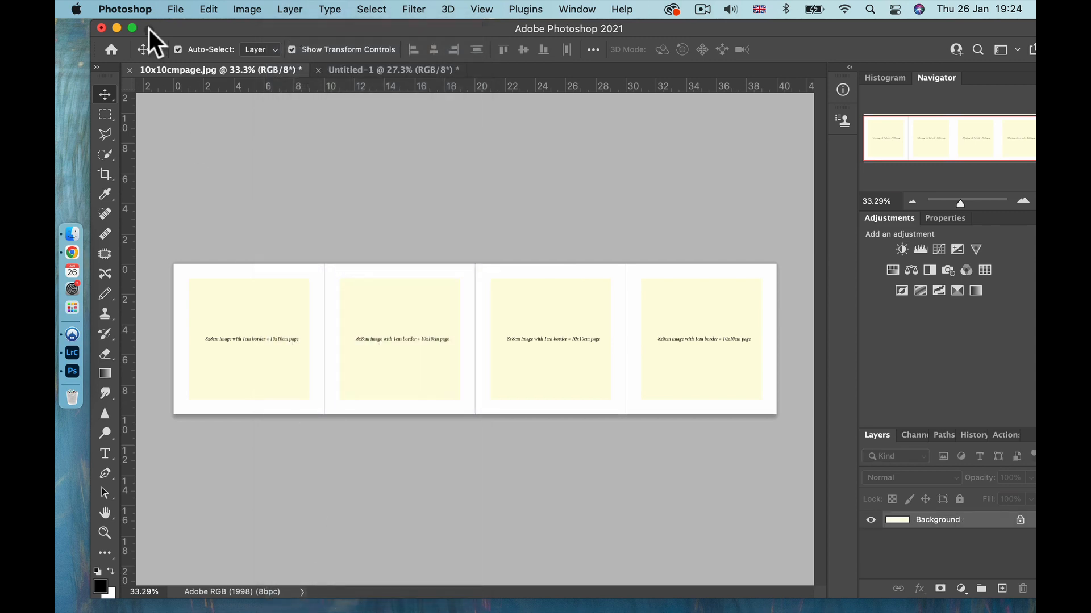
Save the four-page strip to the Desktop as the JPEG 10x10cmpagefortemplate.jpg at maximum quality 12, Progressive with 3 scans.
click(172, 7)
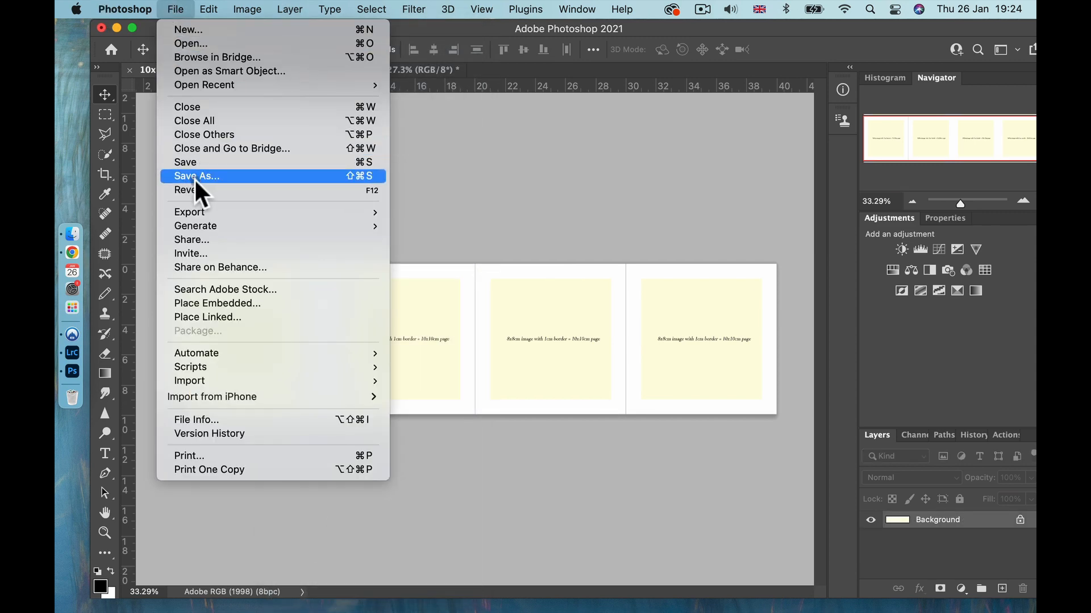
click(195, 177)
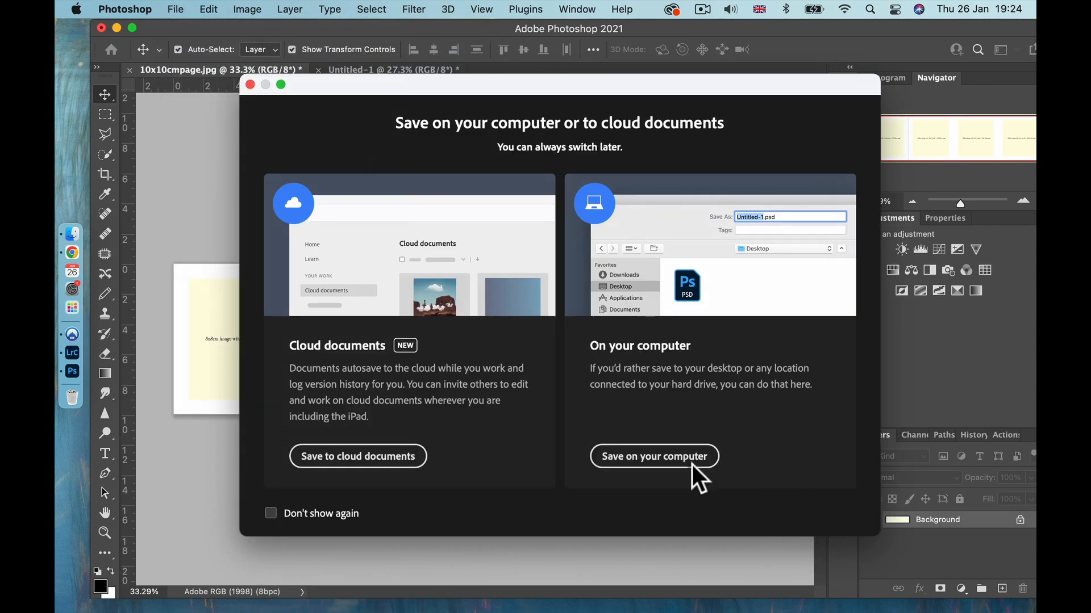
click(667, 454)
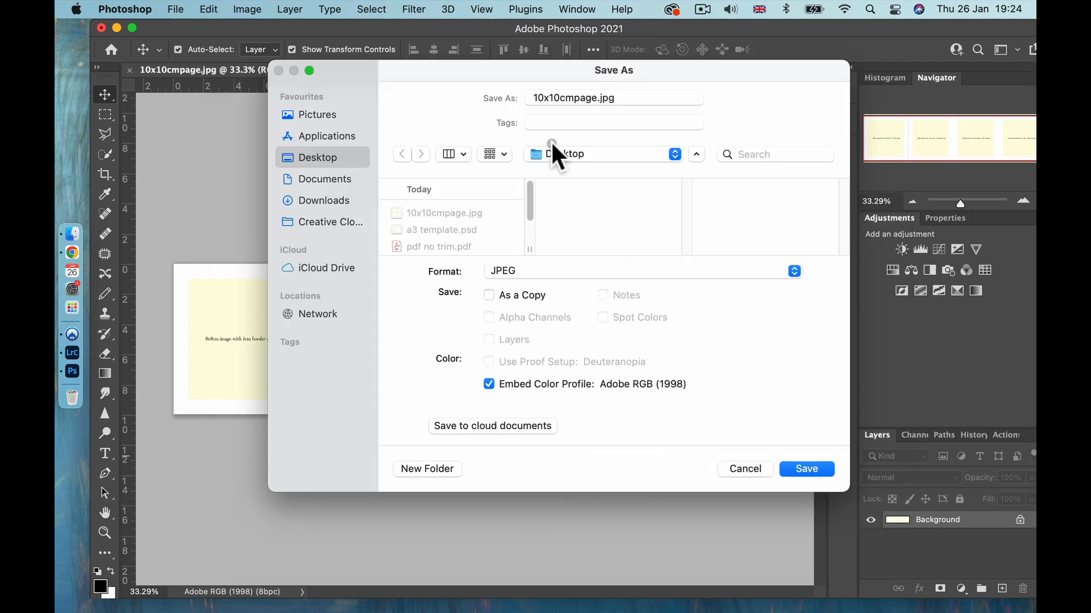
click(597, 98)
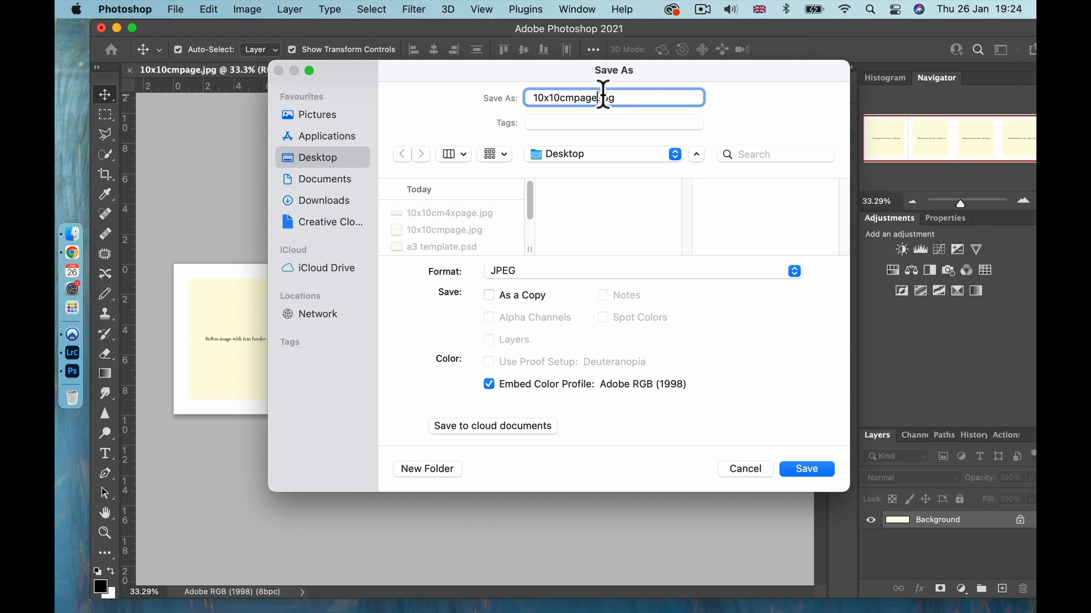
text(fortemplate)
click(807, 471)
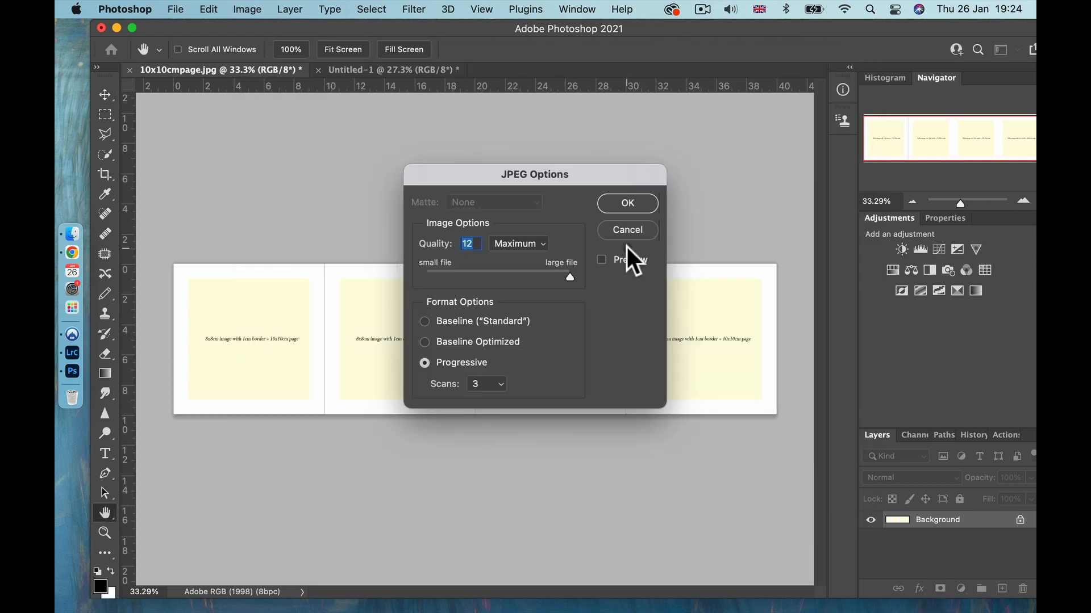
click(625, 204)
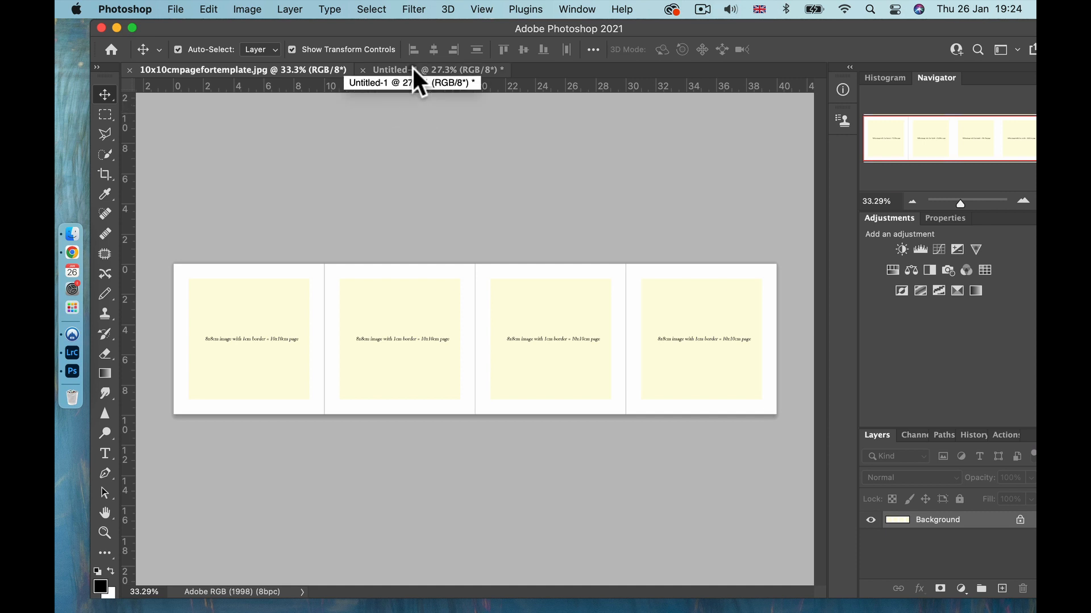
Create a new A3 landscape document, 420 x 297 mm at 300 ppi, in 8-bit RGB with a white background and the Adobe RGB (1998) profile.
click(176, 10)
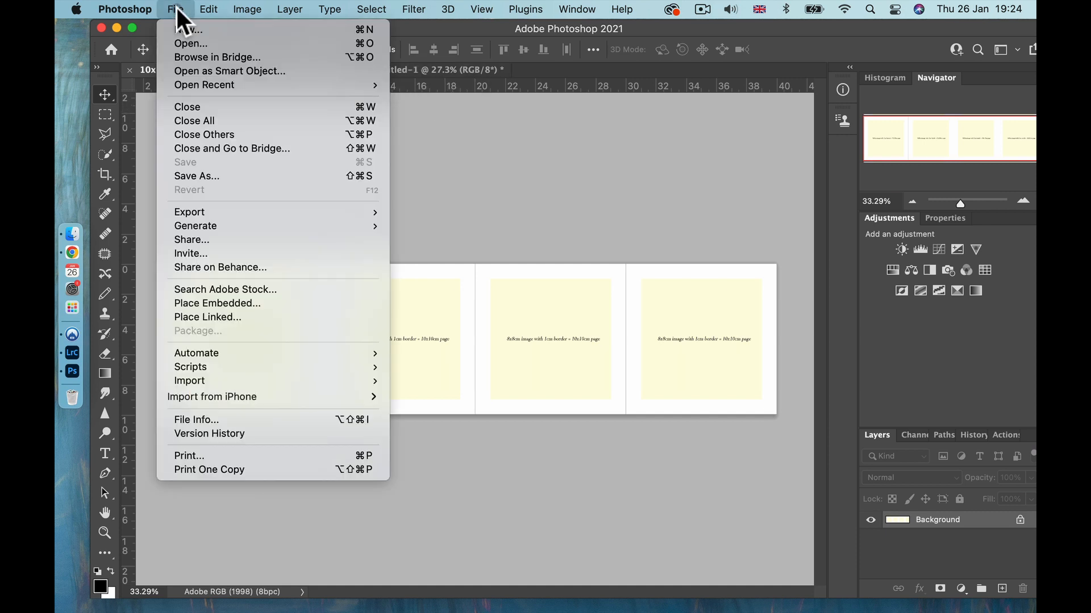
click(179, 27)
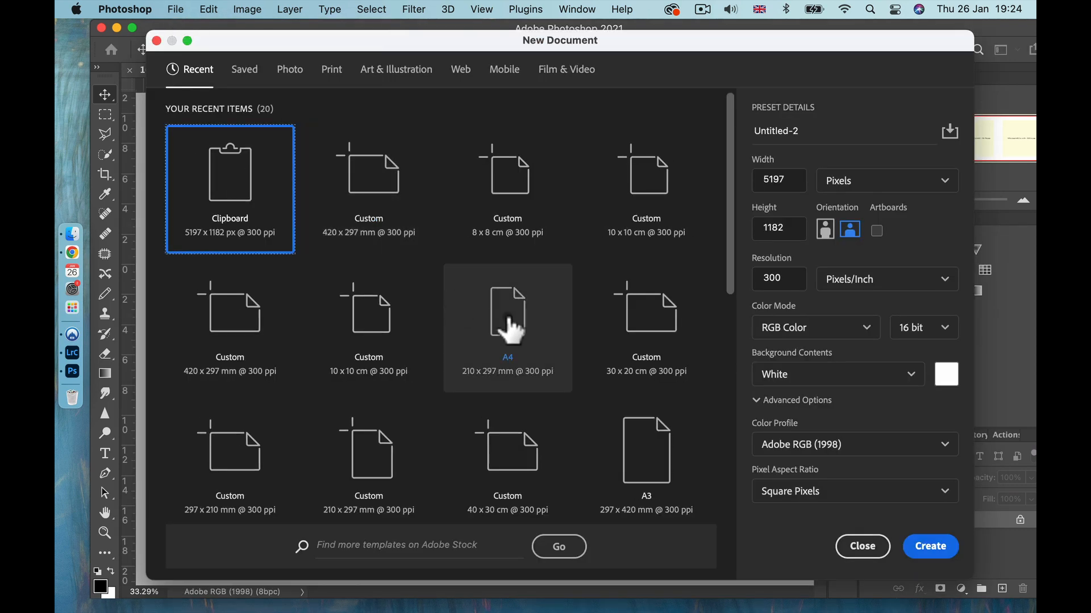
click(639, 476)
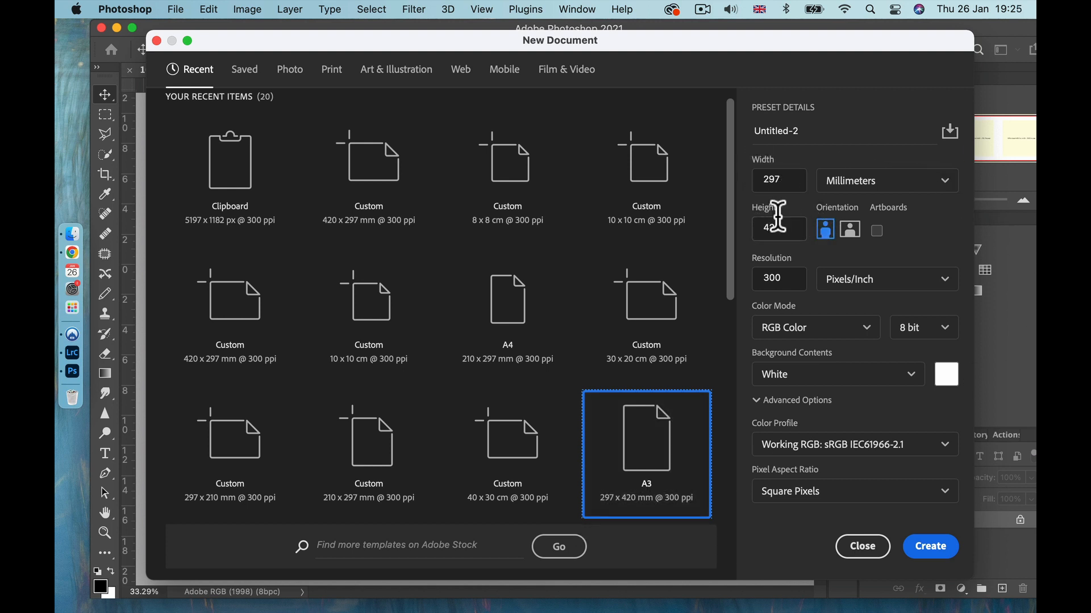
click(851, 230)
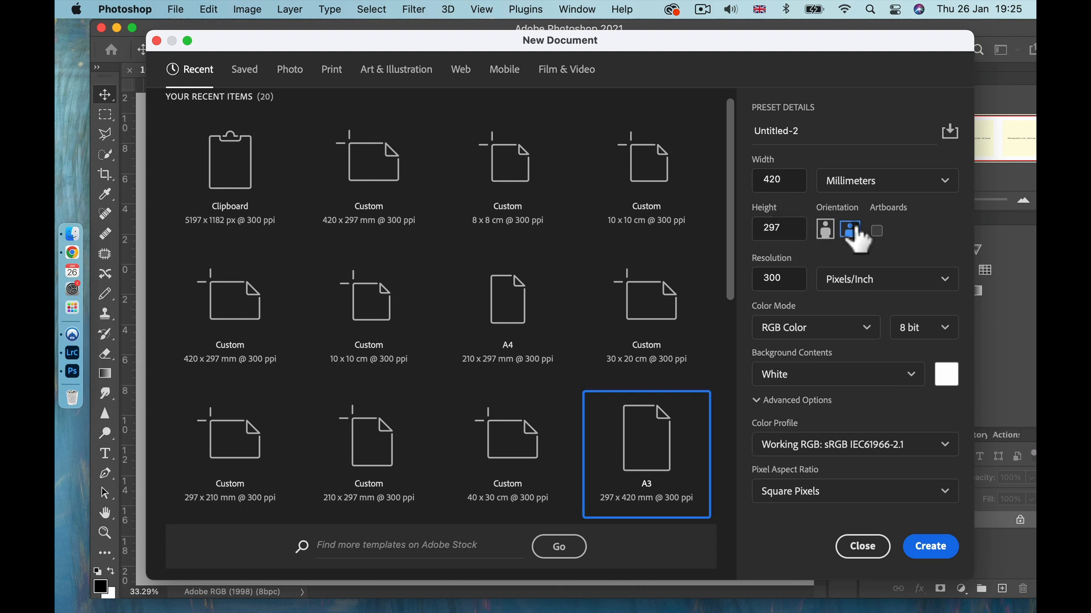
click(863, 325)
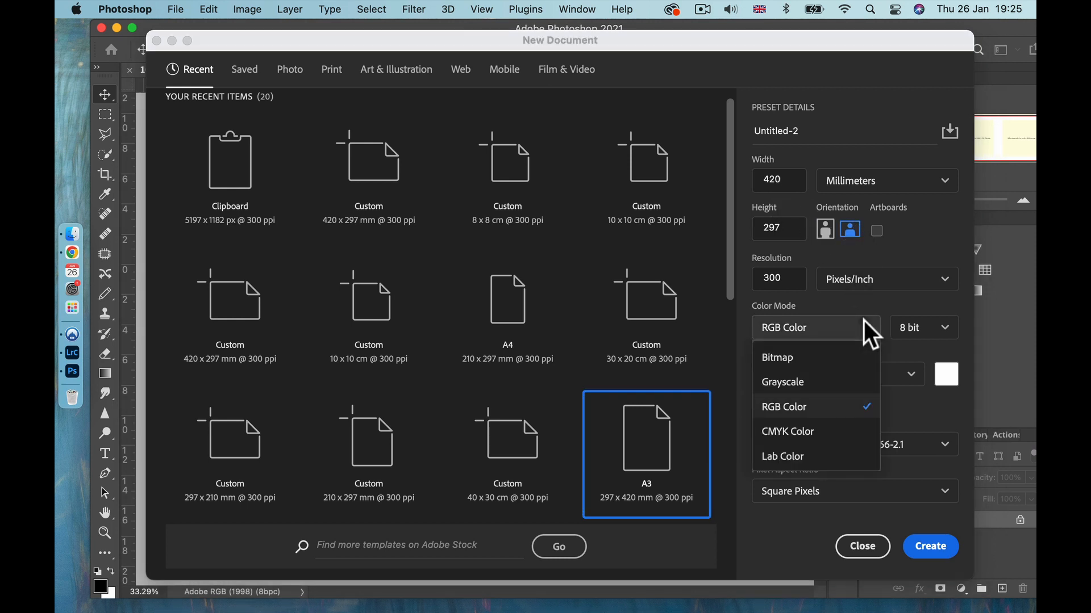
click(819, 405)
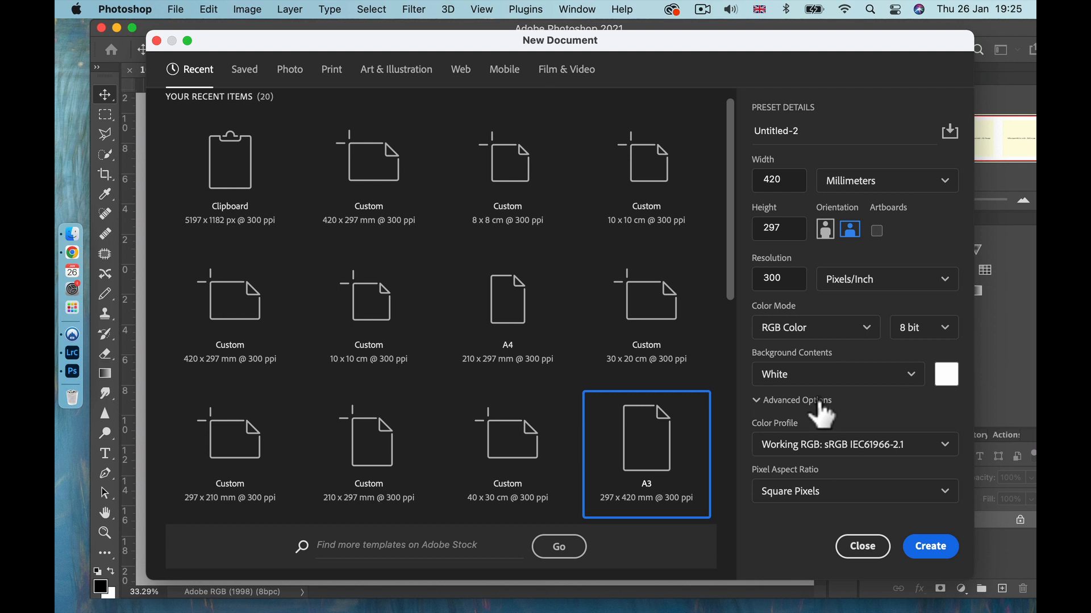
click(827, 444)
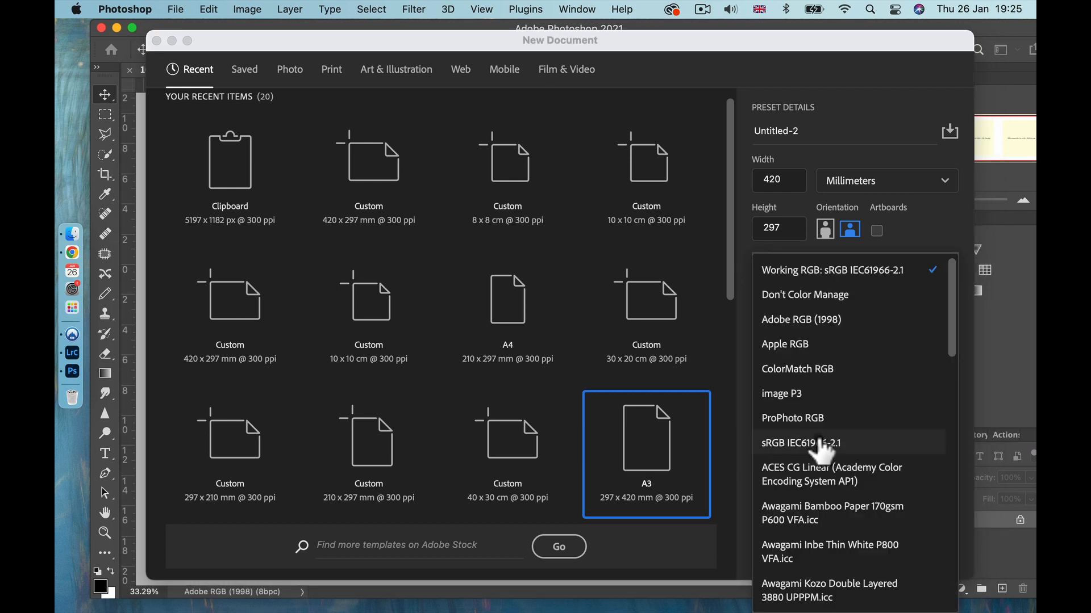
click(784, 320)
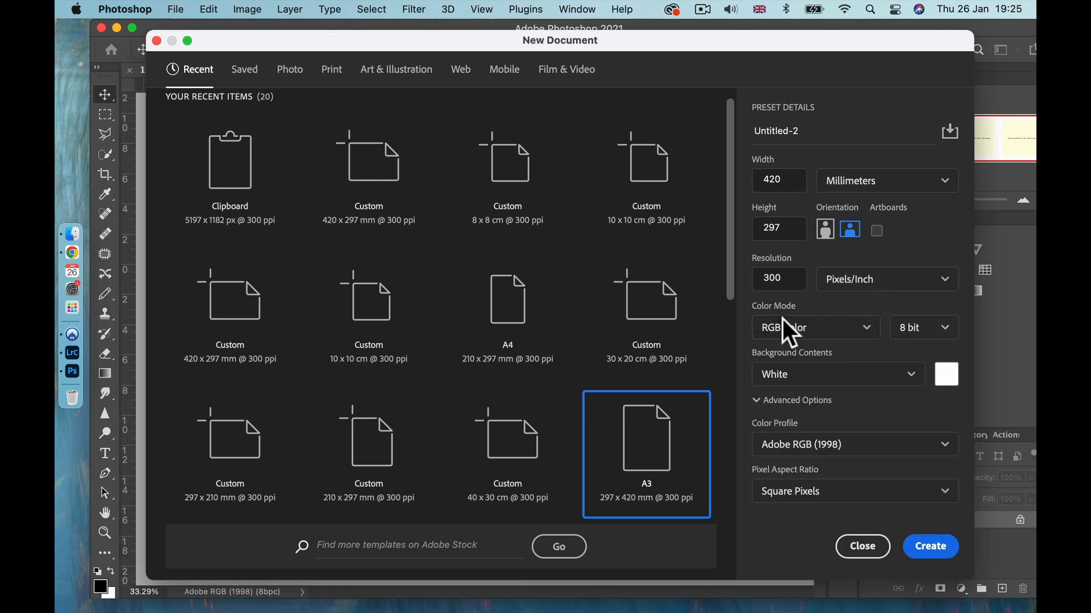
click(931, 547)
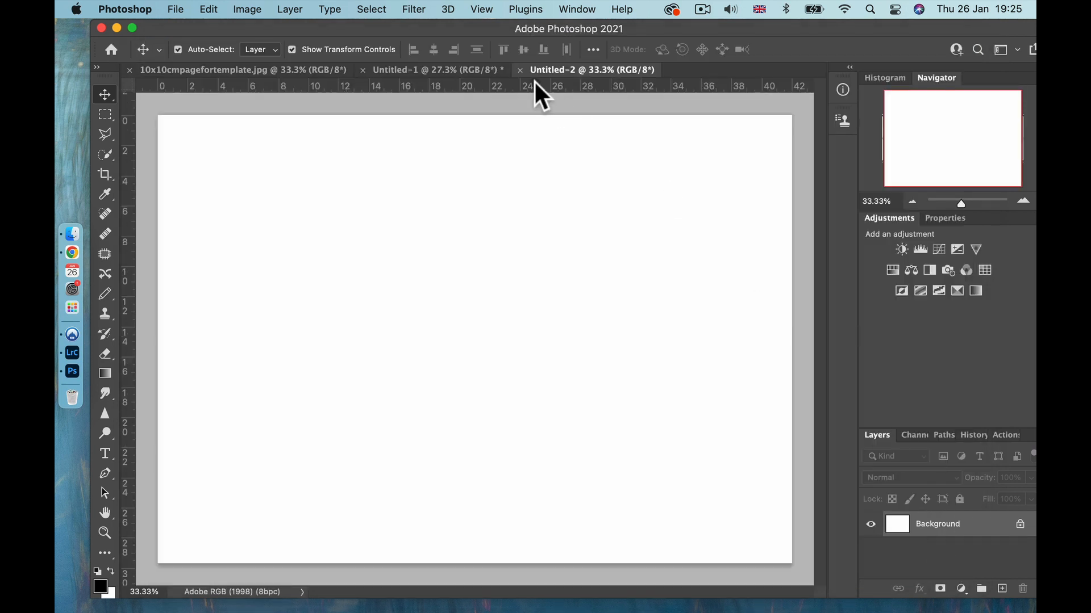
Return to 10x10cmpagefortemplate.jpg, select the entire four-page strip and copy it.
click(422, 67)
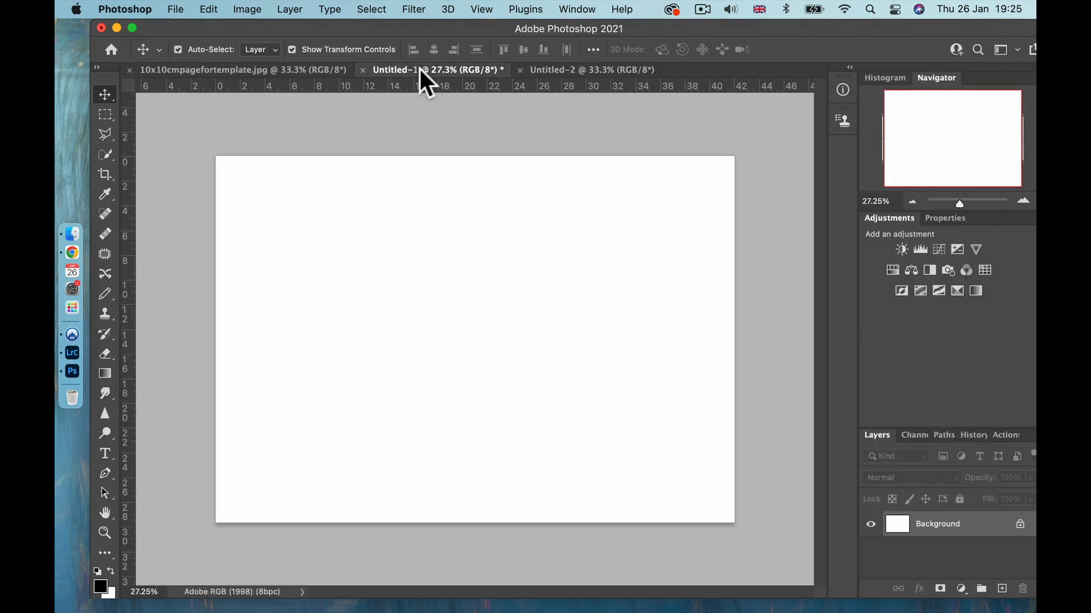
click(205, 68)
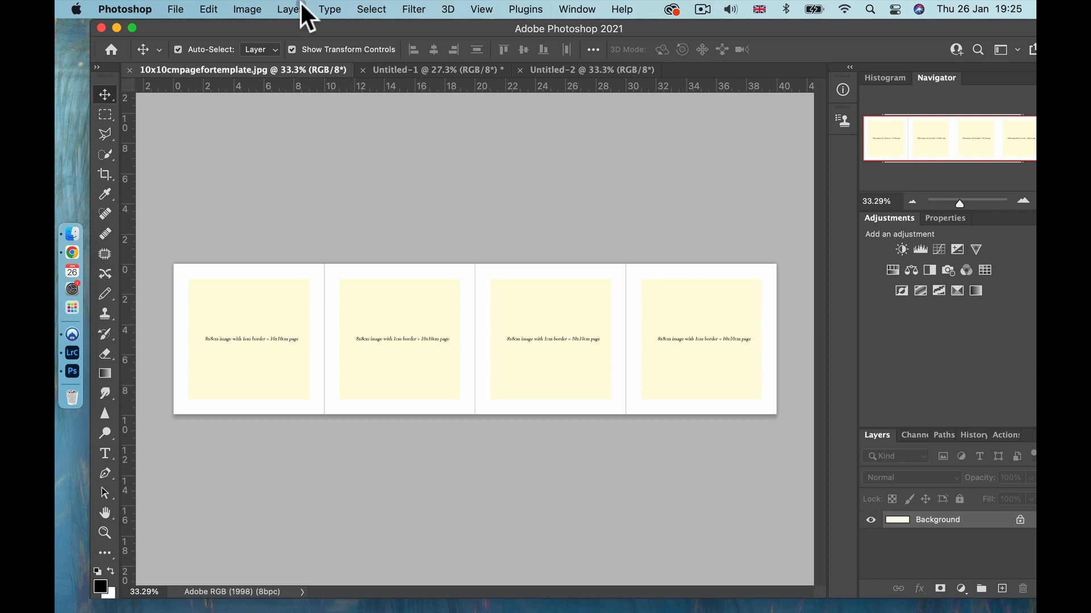
click(210, 8)
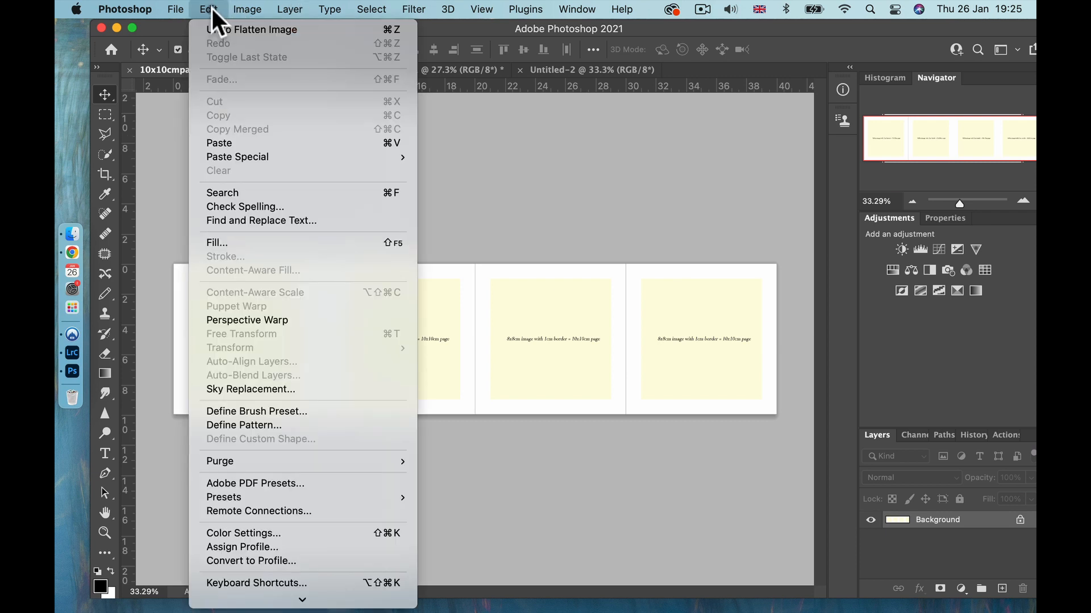
mouse_move(241, 5)
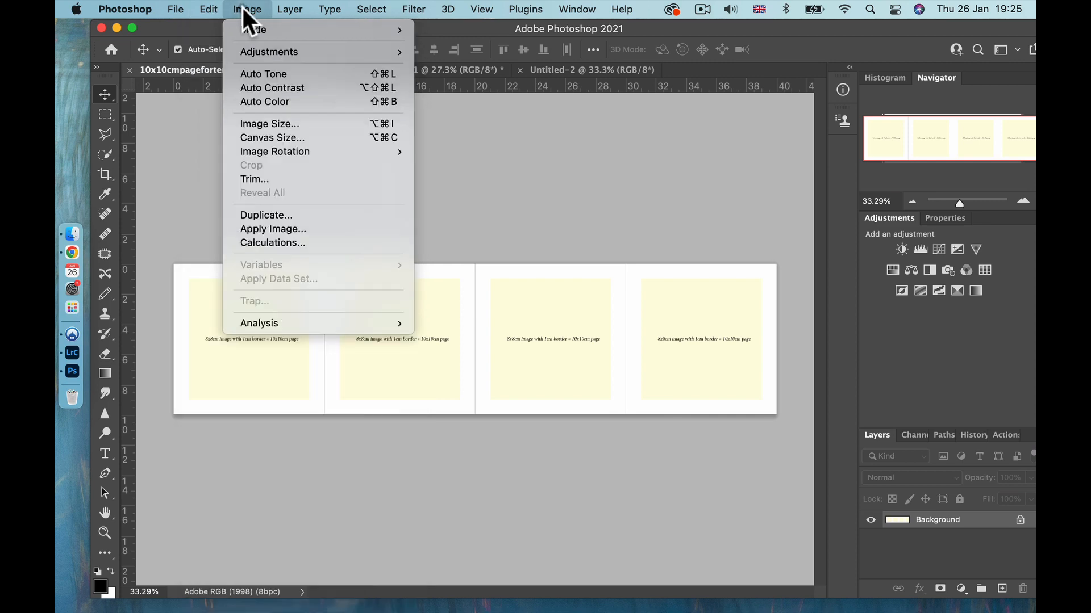
mouse_move(372, 9)
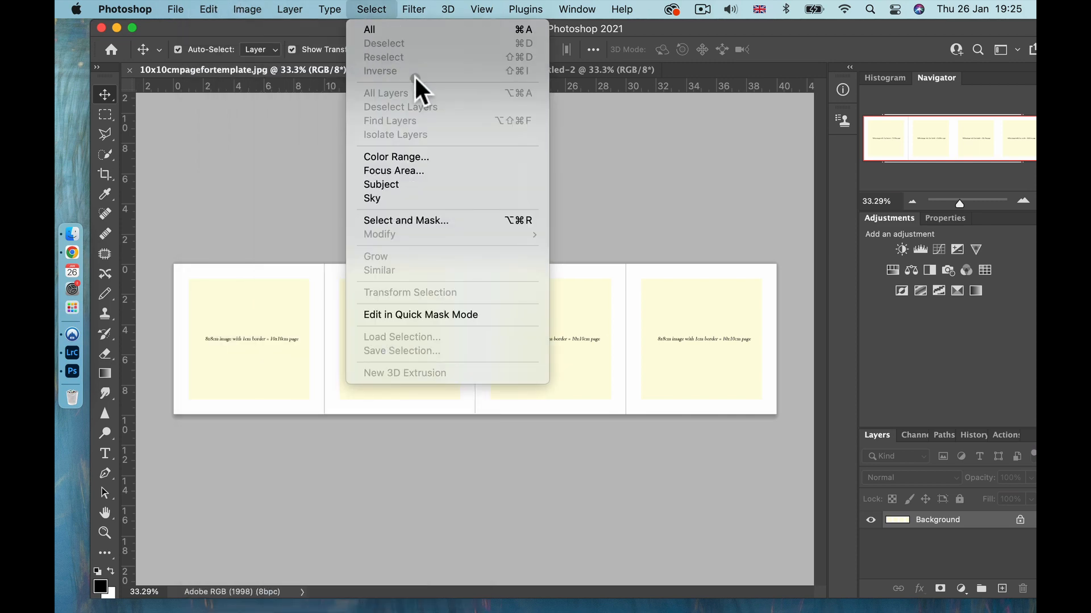
click(647, 191)
key(super+a)
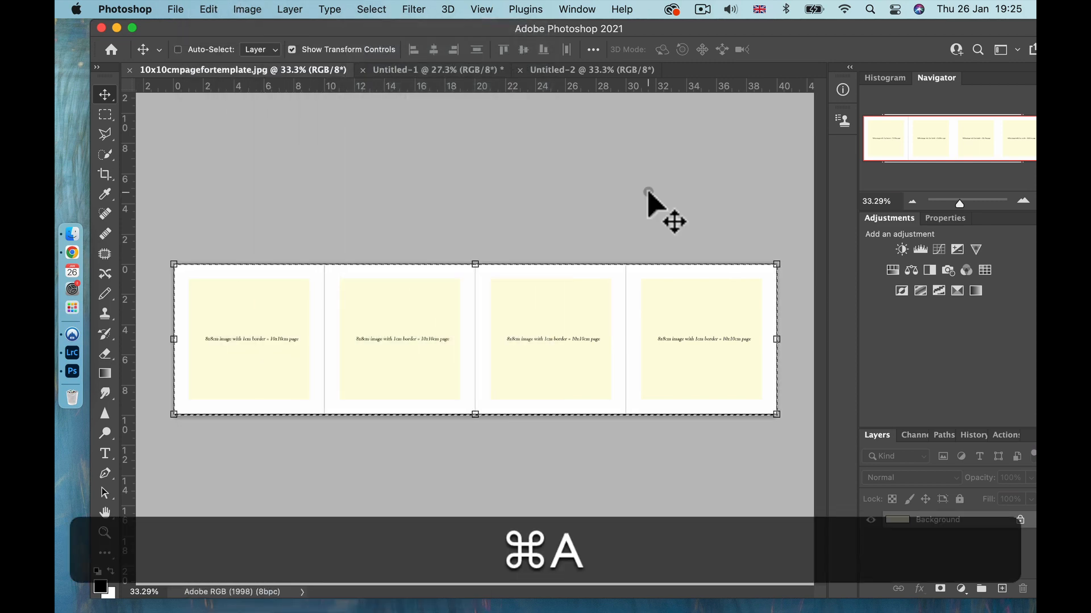
key(super+c)
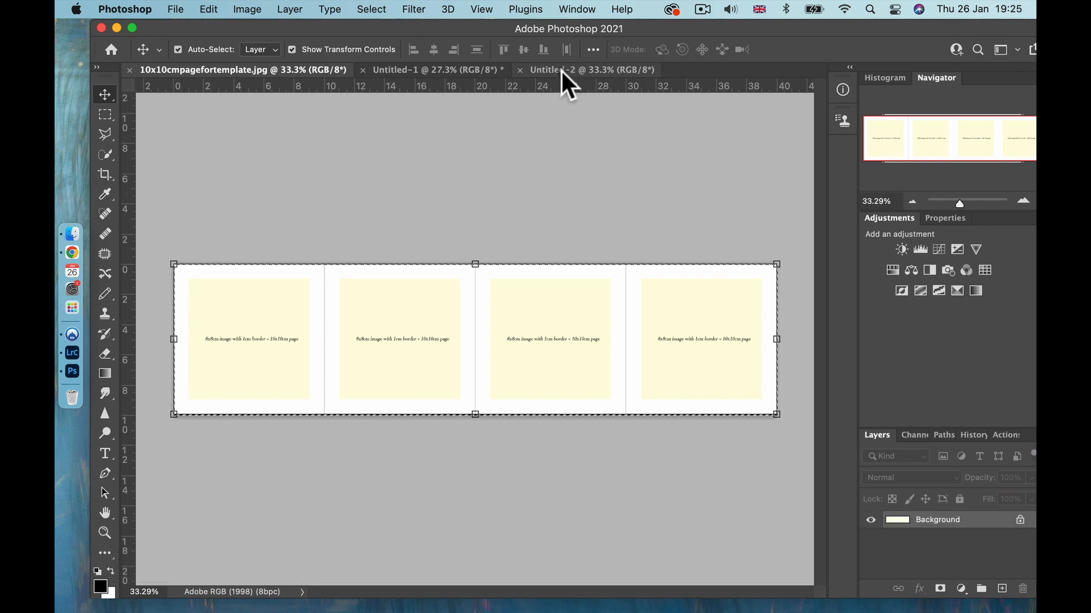
Paste the strip into the blank Untitled-2 document and move it flush into the canvas's upper-left corner.
click(561, 70)
key(super+v)
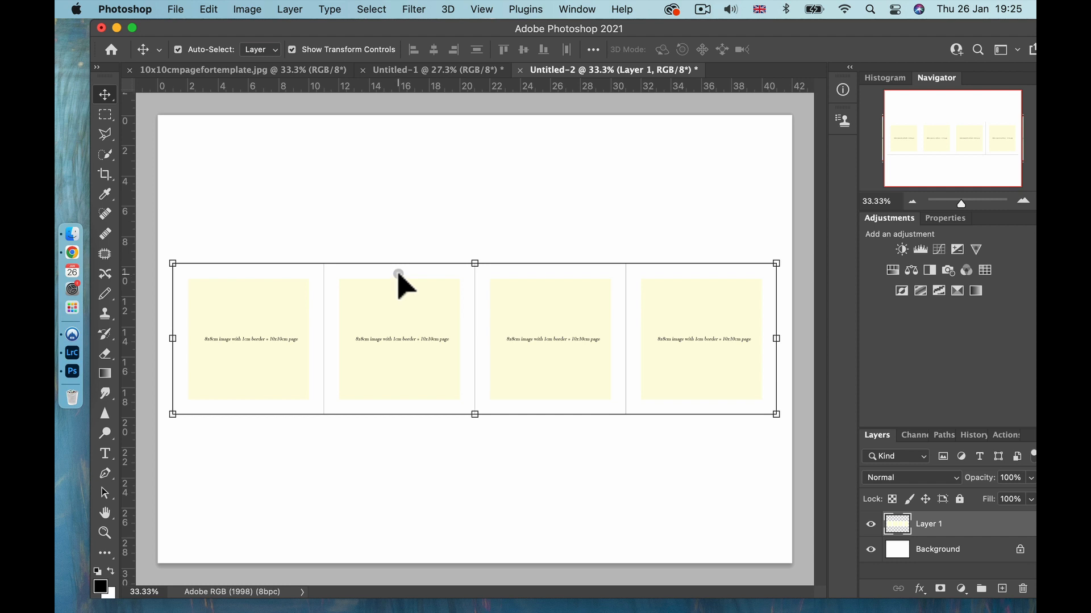
drag(398, 274, 387, 132)
mouse_move(387, 135)
mouse_down()
mouse_move(396, 135)
mouse_move(387, 131)
mouse_up()
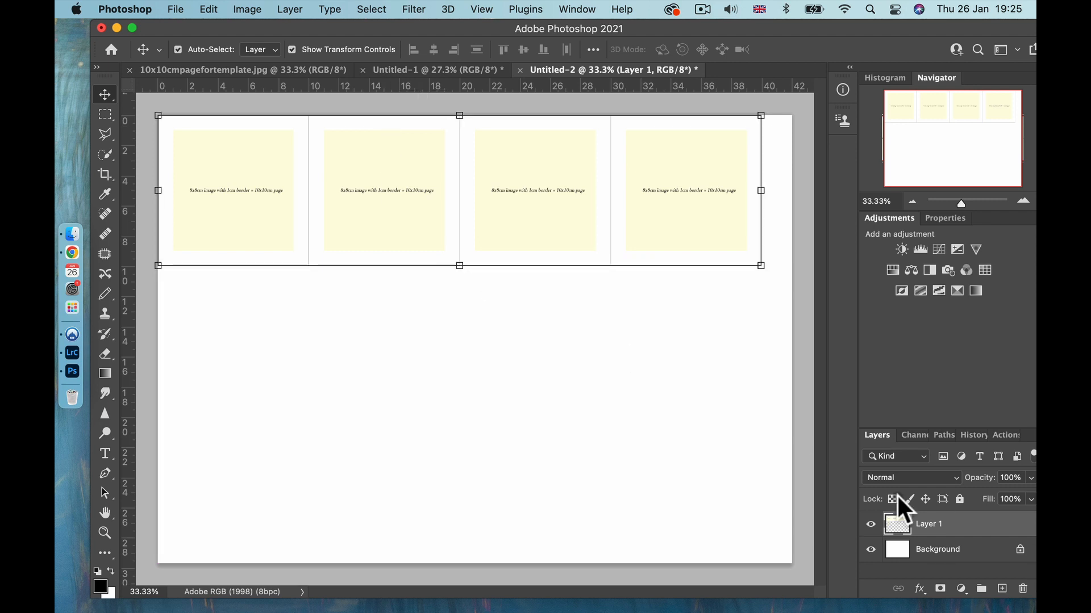
Duplicate the strip layer twice, placing one copy as a middle row and the other flush with the canvas's lower edge.
drag(1001, 529, 1002, 589)
drag(512, 176, 513, 324)
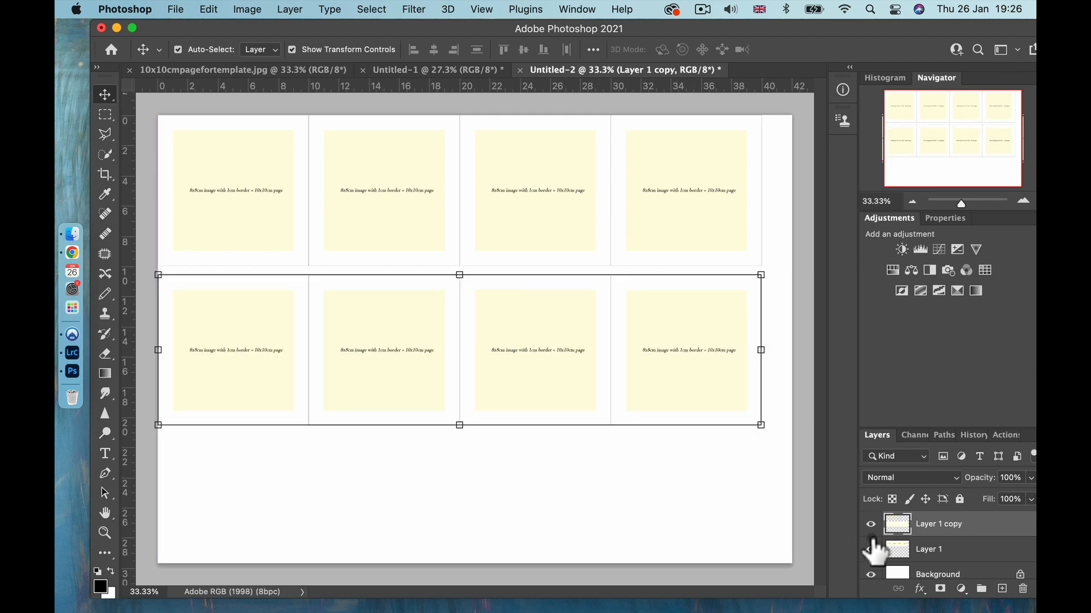
drag(1006, 524, 1002, 589)
drag(434, 320, 440, 454)
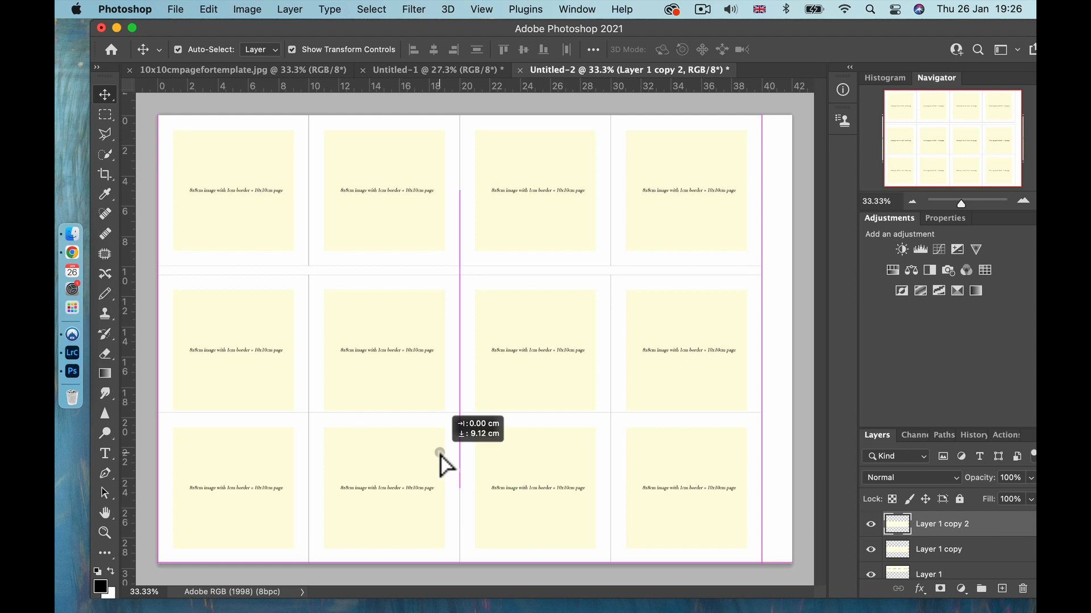
drag(441, 455, 440, 454)
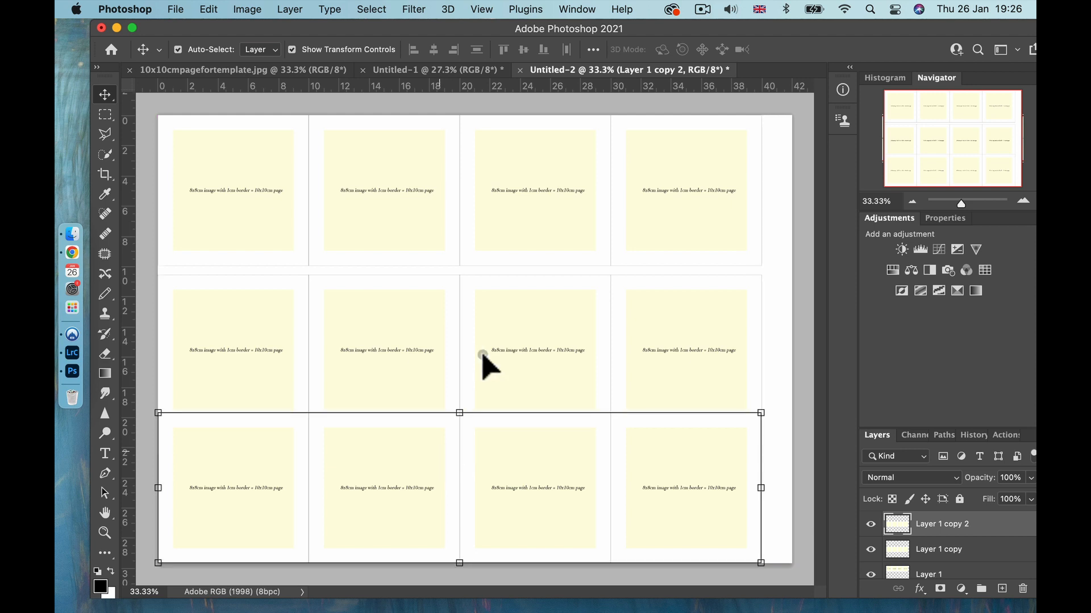
Move the middle row up flush against the first row, check the row alignment and deselect all layers.
drag(494, 357, 498, 339)
click(503, 474)
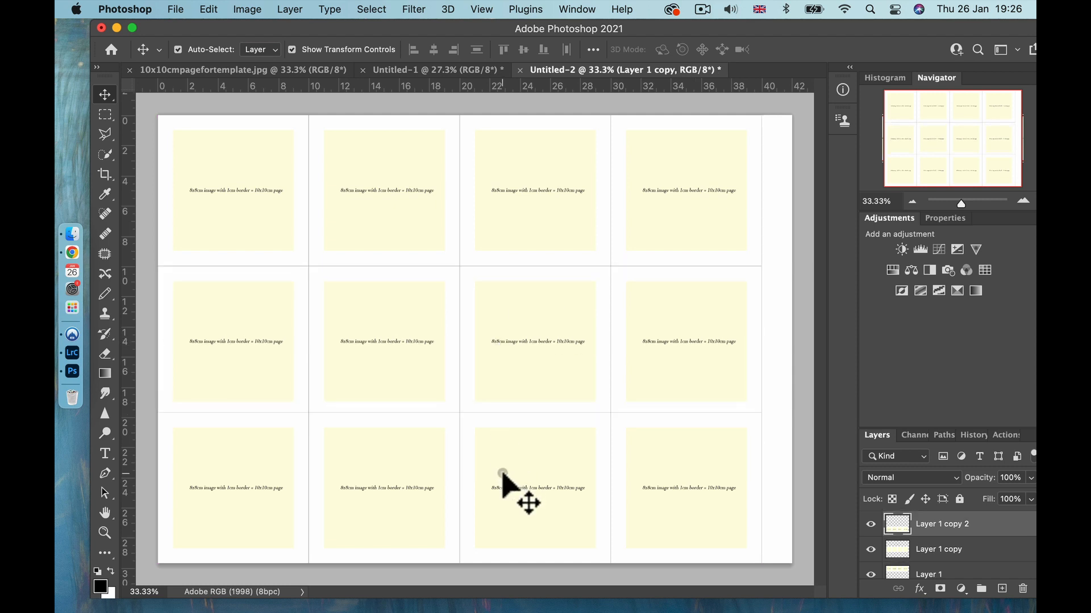
drag(506, 471, 506, 469)
click(531, 170)
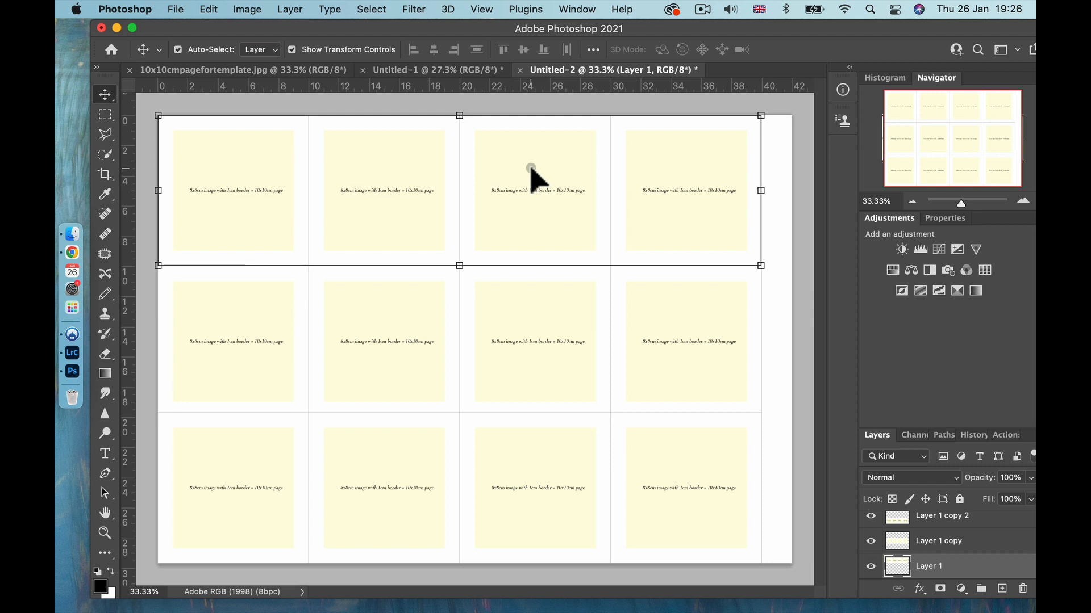
click(802, 214)
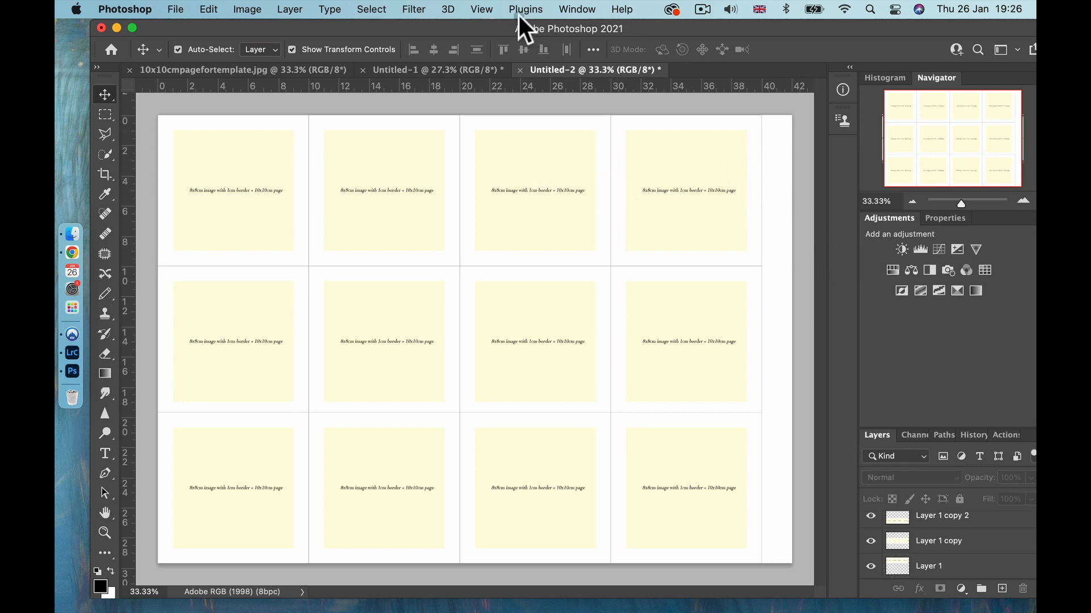
Create a new guide layout with 4 columns and 3 rows, clearing existing guides.
click(480, 9)
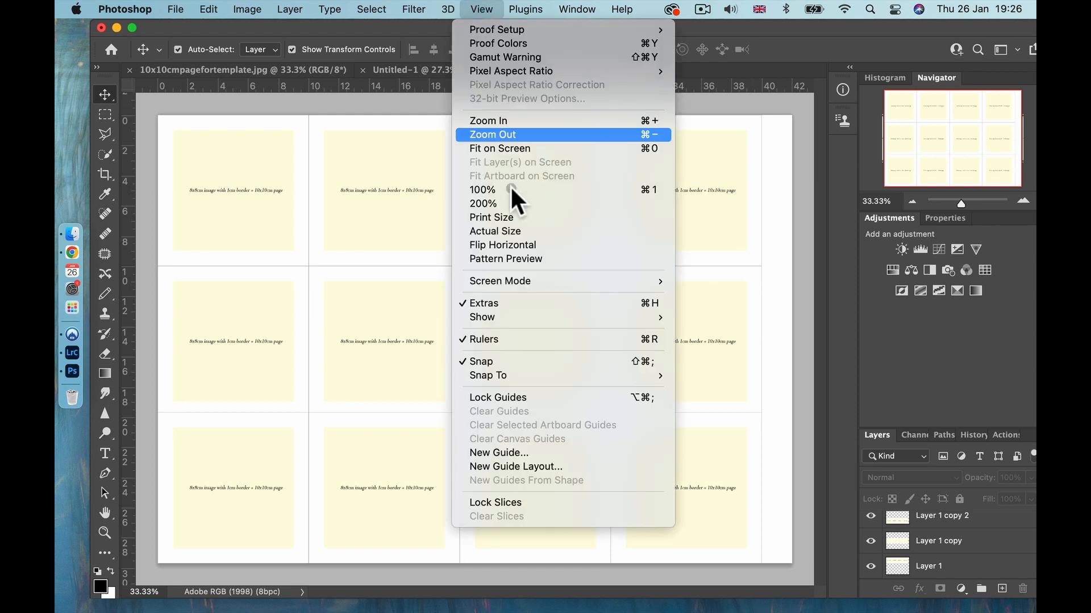
click(502, 466)
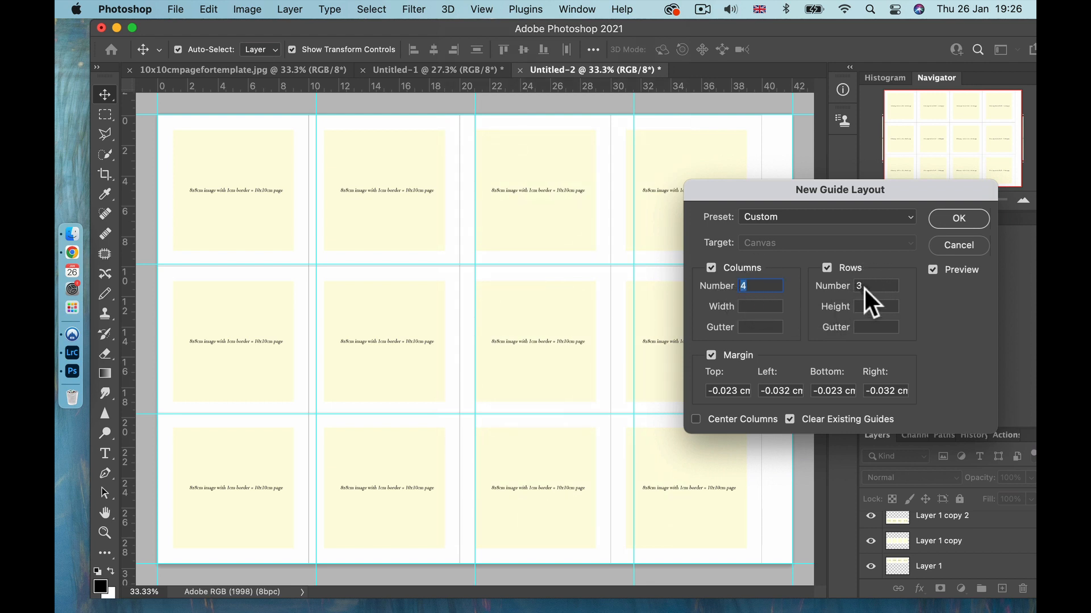
click(952, 218)
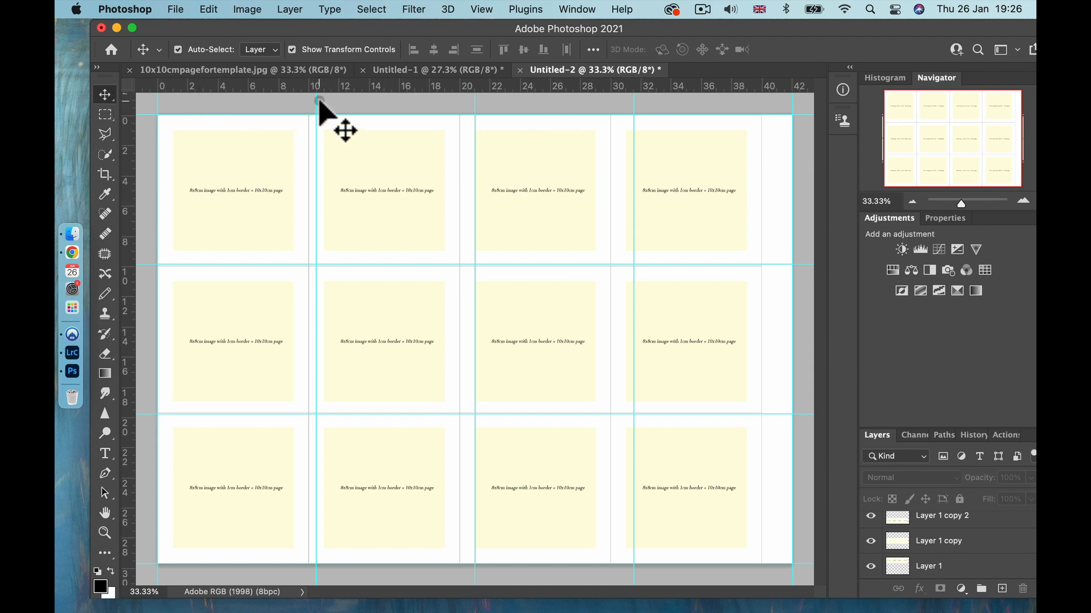
Move the four vertical guides onto the right-hand edges of the page columns, at about 10, 20, 30 and 40 cm.
drag(315, 102, 309, 102)
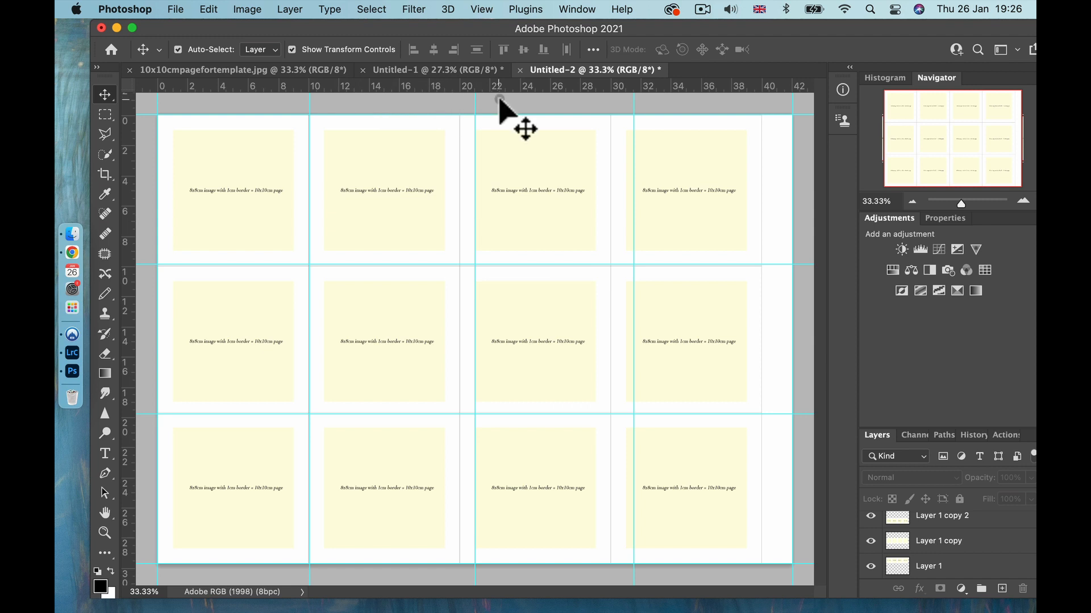
drag(476, 100, 461, 103)
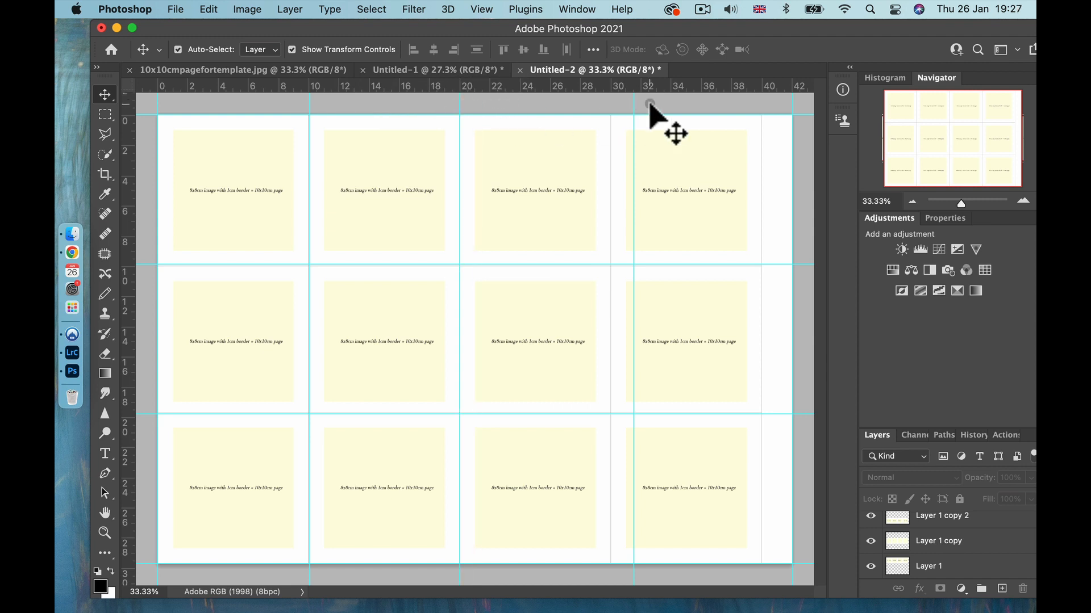
drag(633, 100, 612, 108)
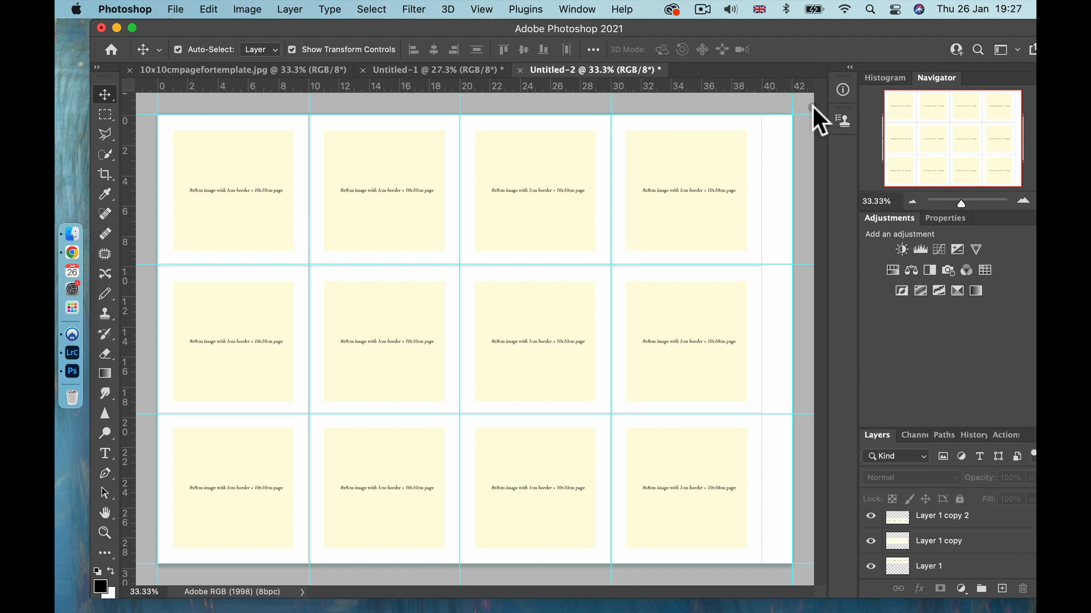
drag(792, 100, 761, 105)
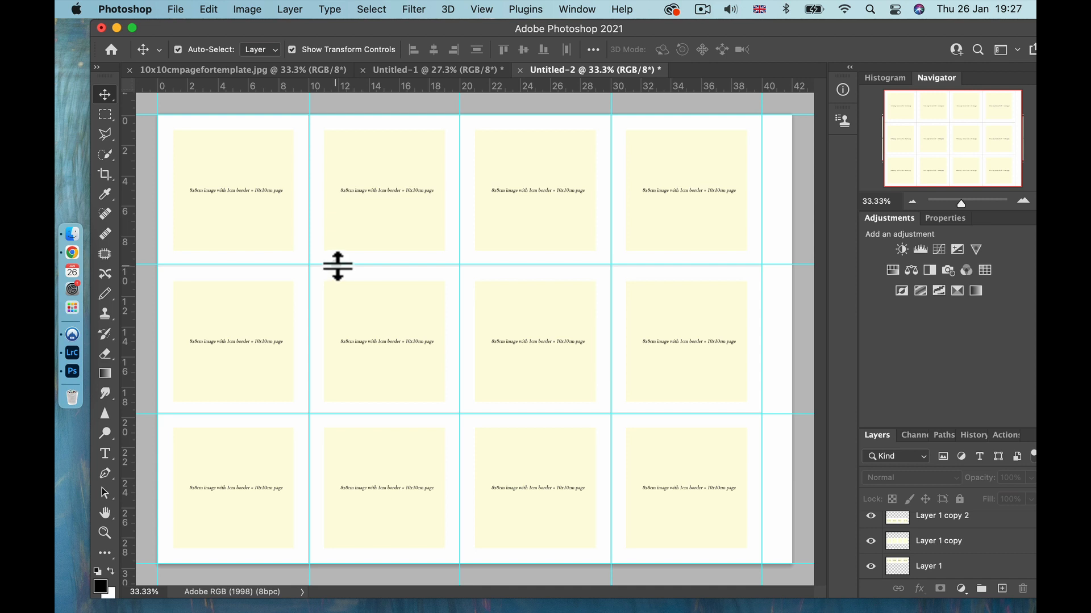
Align the two inner horizontal guides with the row boundaries and fine-tune the vertical guide between the first two columns.
drag(337, 265, 345, 266)
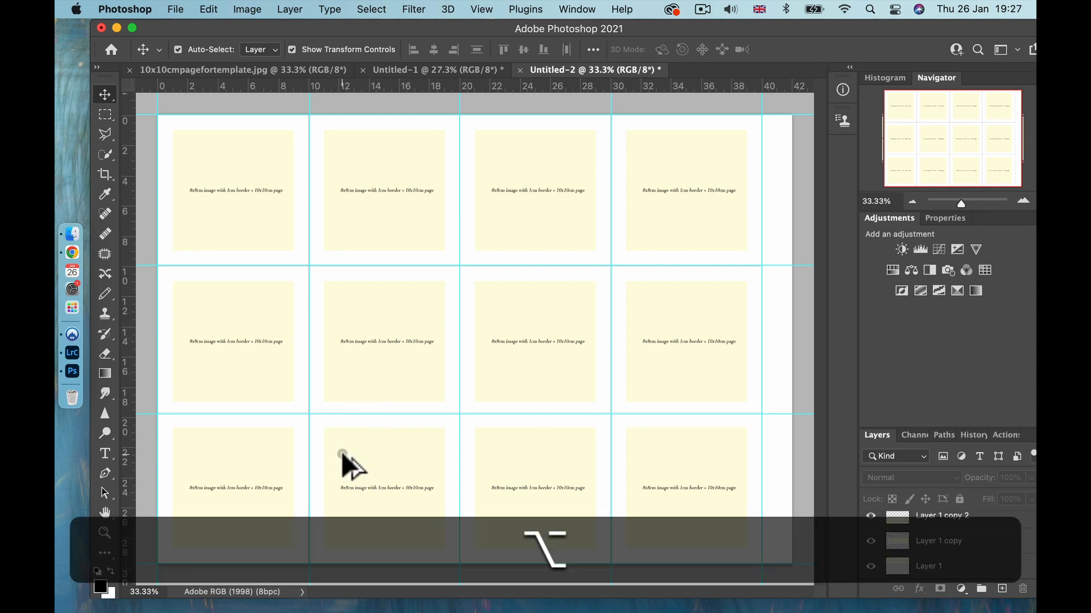
scroll(341, 453, up, 5)
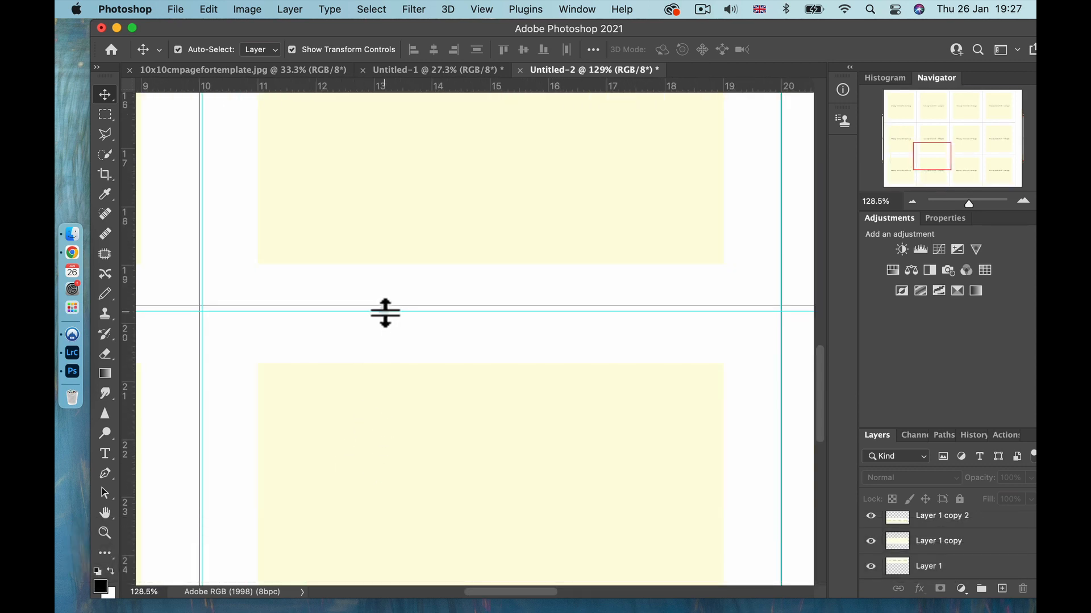
drag(384, 310, 386, 306)
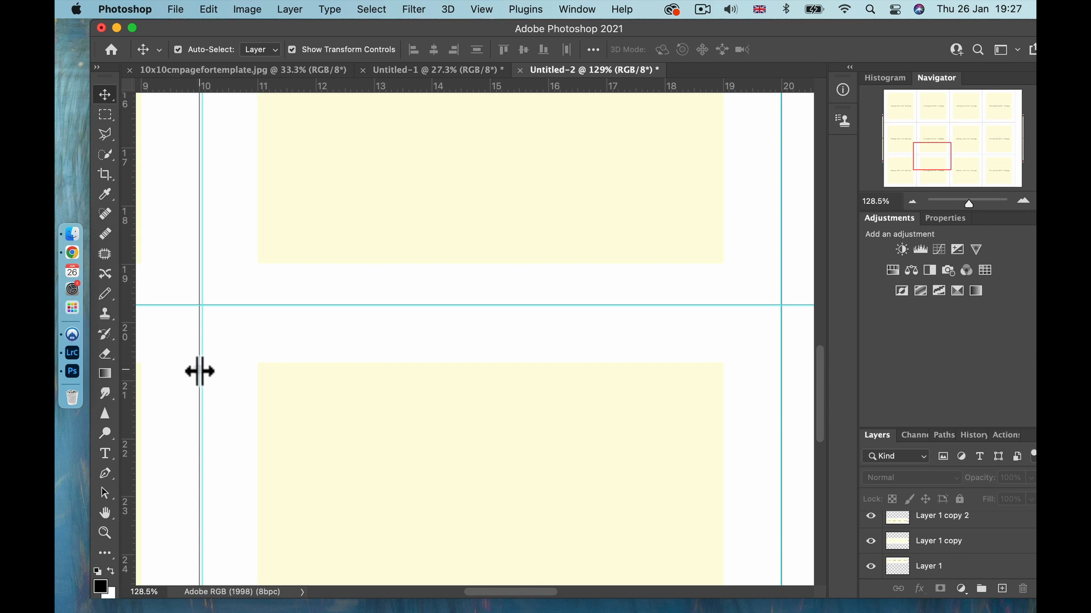
drag(200, 372, 202, 369)
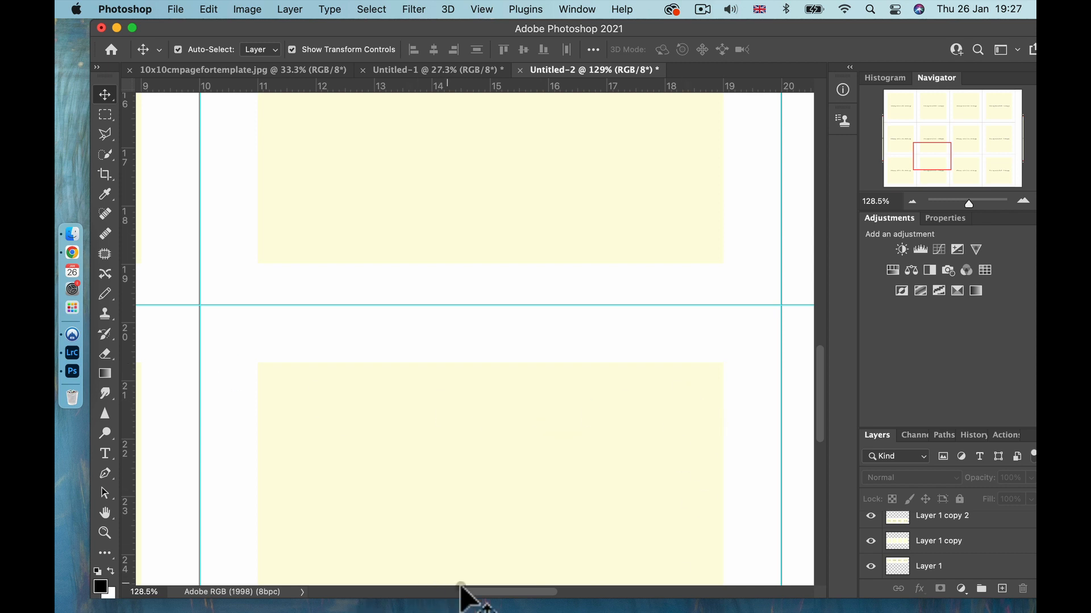
Check the guides around the last columns and fine-tune the vertical guide between the third and fourth columns.
drag(500, 599, 696, 603)
drag(992, 169, 1016, 234)
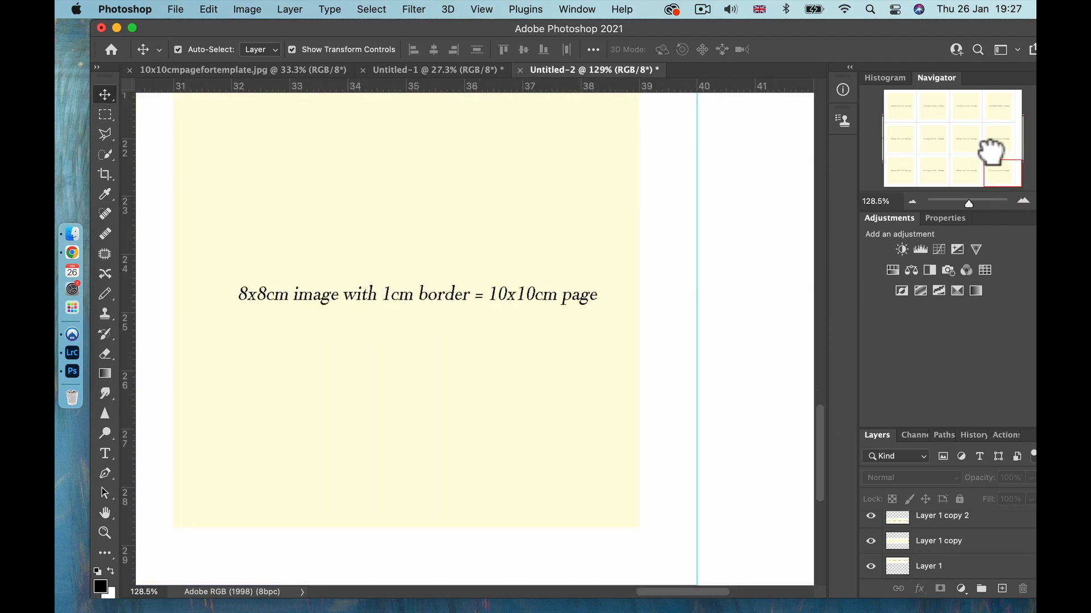
drag(990, 150, 970, 75)
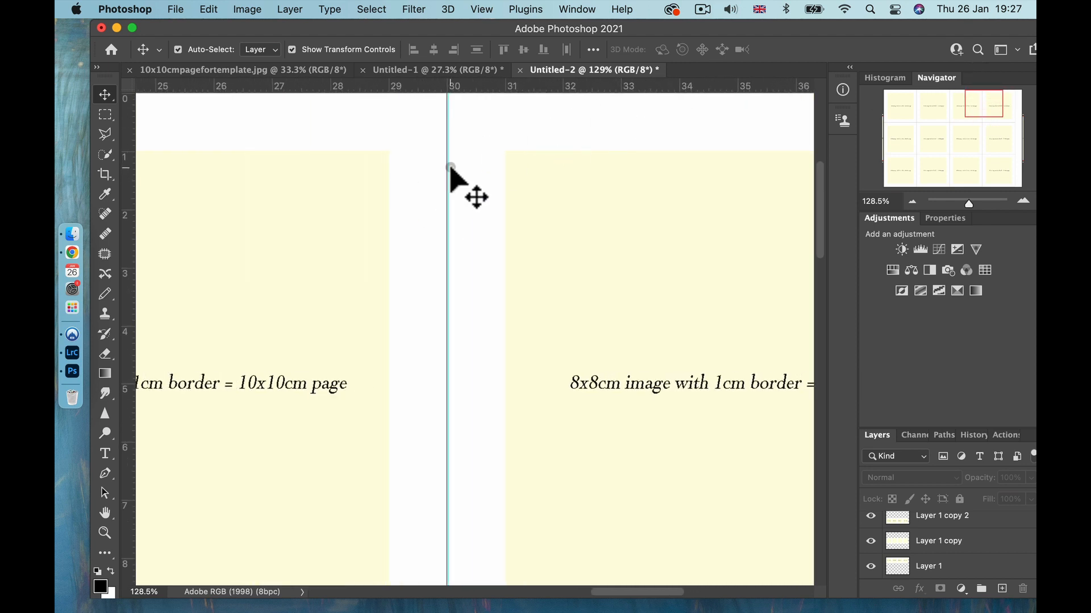
drag(448, 172, 449, 176)
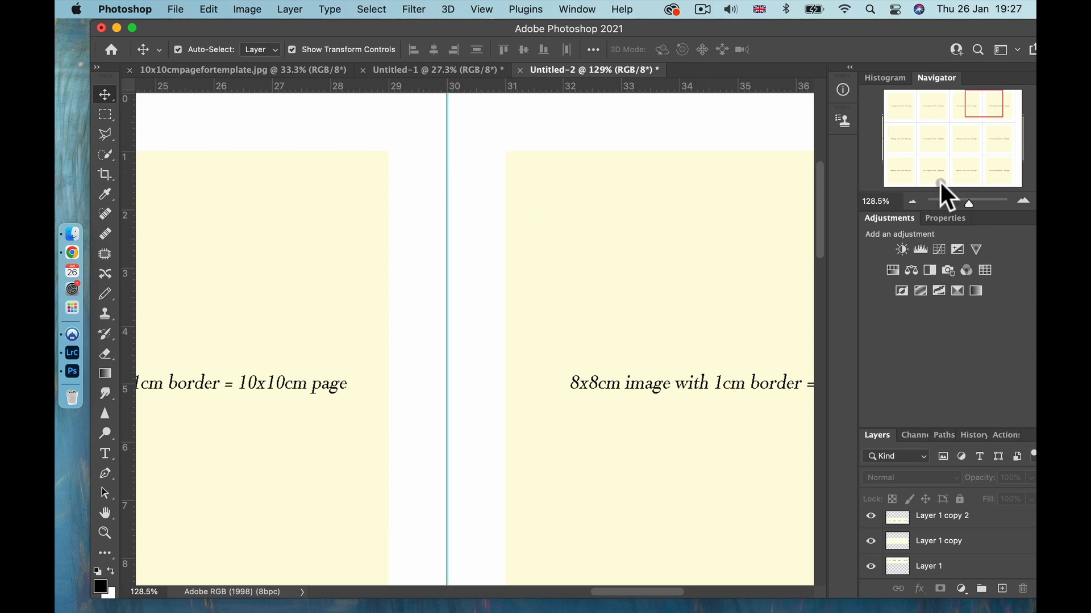
mouse_move(968, 202)
mouse_down()
mouse_move(947, 204)
mouse_move(959, 203)
mouse_up()
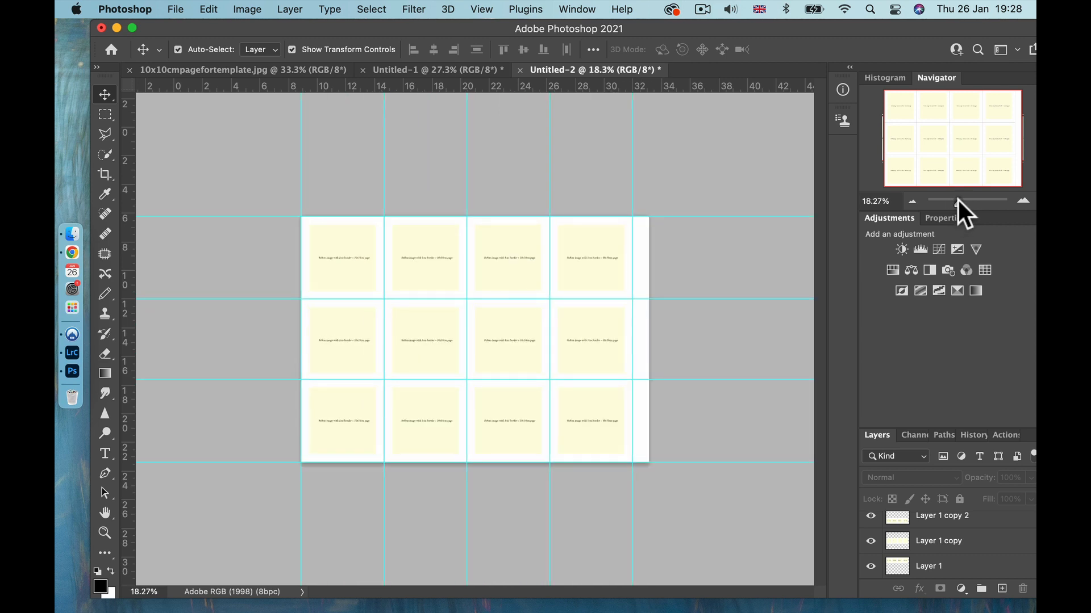
Enlarge the canvas by a relative 1 cm in both width and height from the centre anchor, with white extension colour.
click(249, 8)
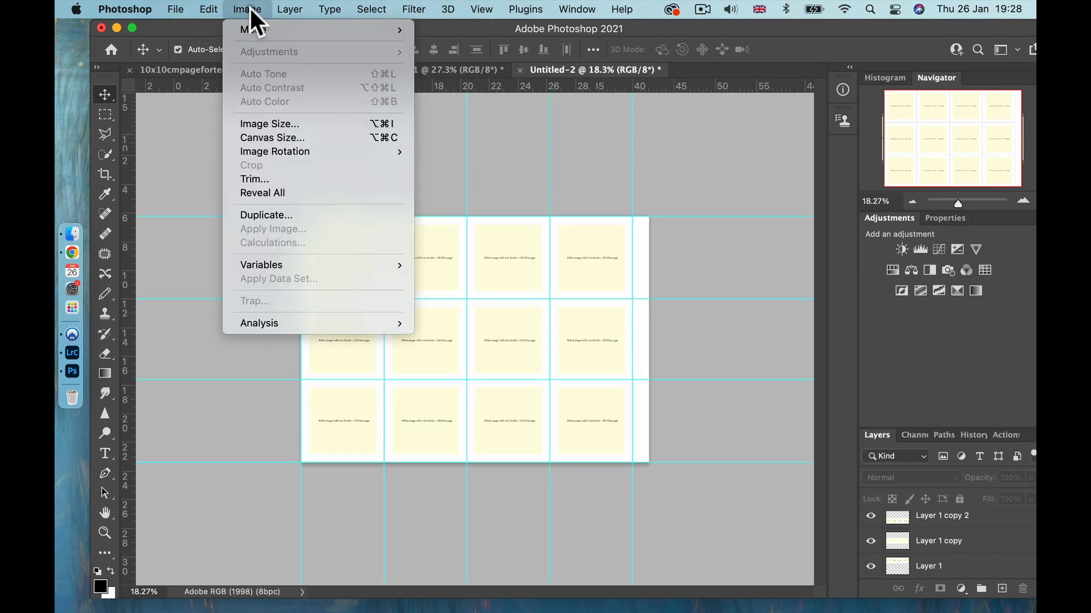
click(263, 137)
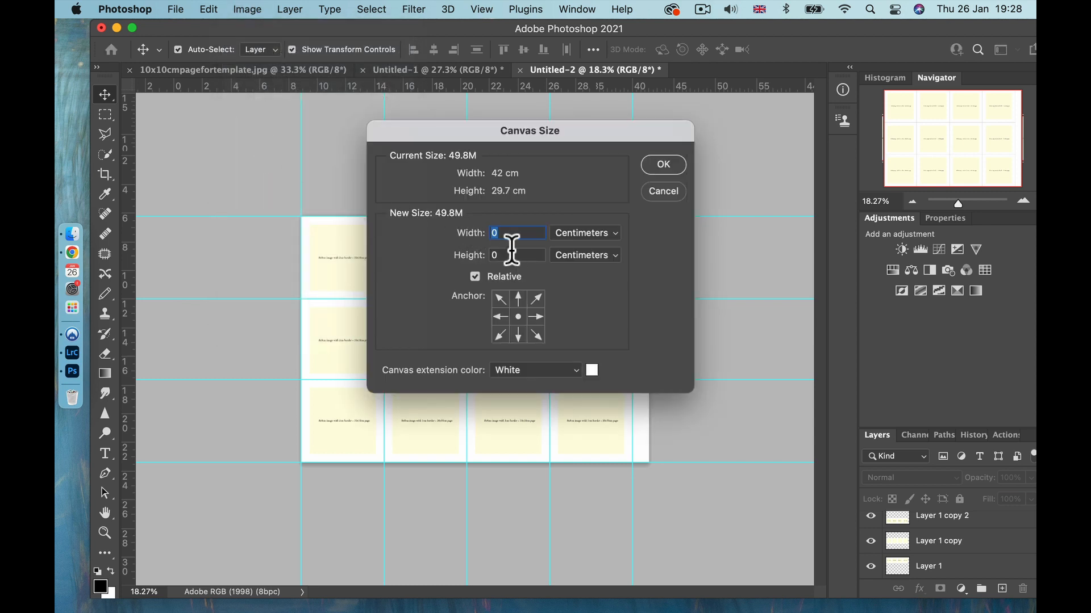
text(1)
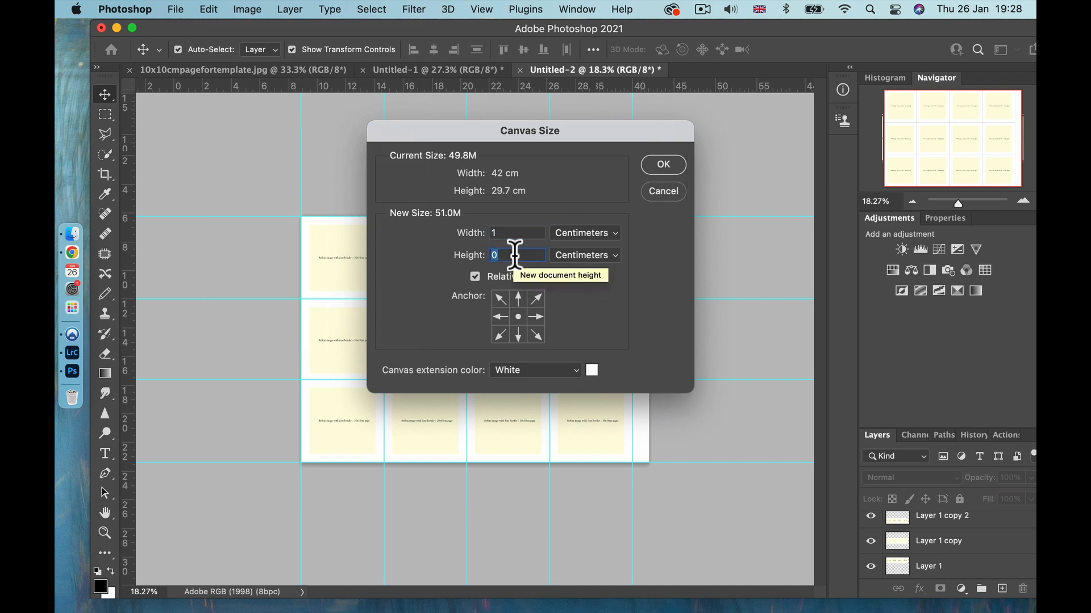
text(1)
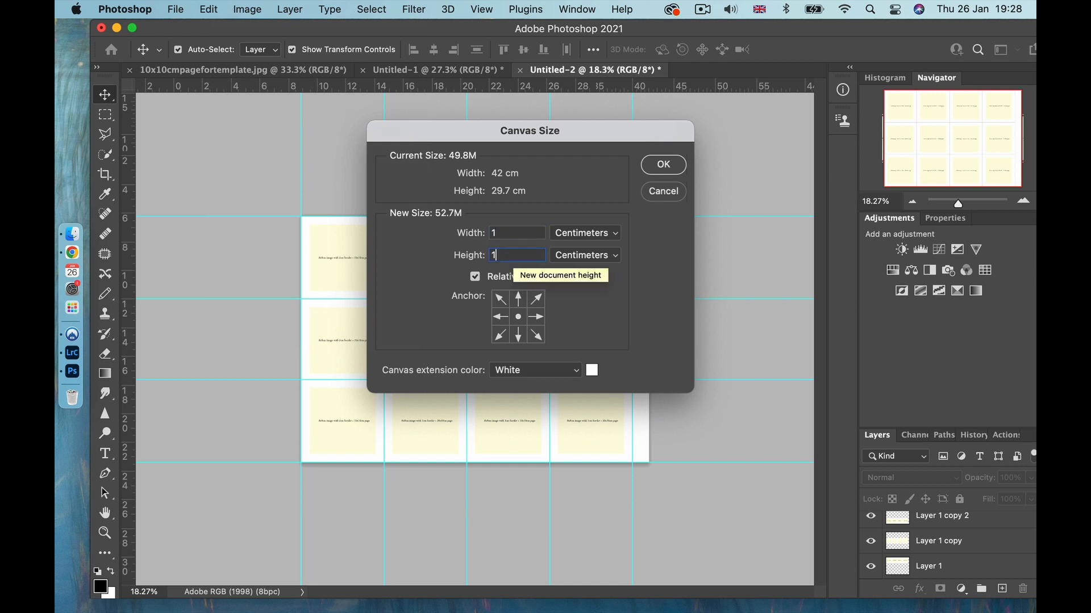
click(661, 166)
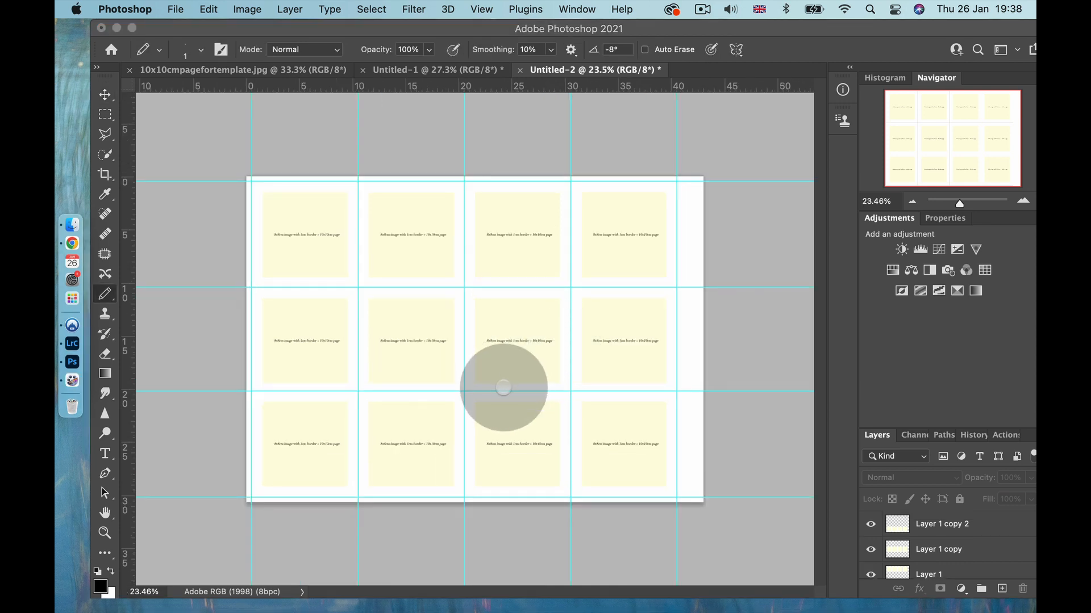
Set the Pencil tool's brush size to 2 px and close the brush settings.
scroll(502, 383, up, 2)
scroll(504, 388, up, 6)
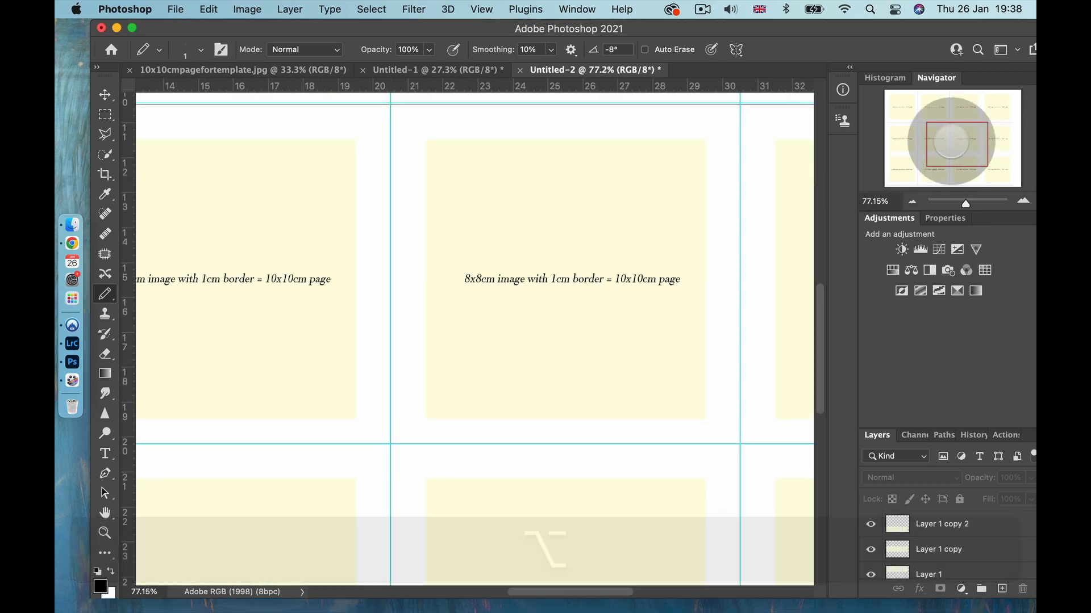
drag(938, 134, 825, 87)
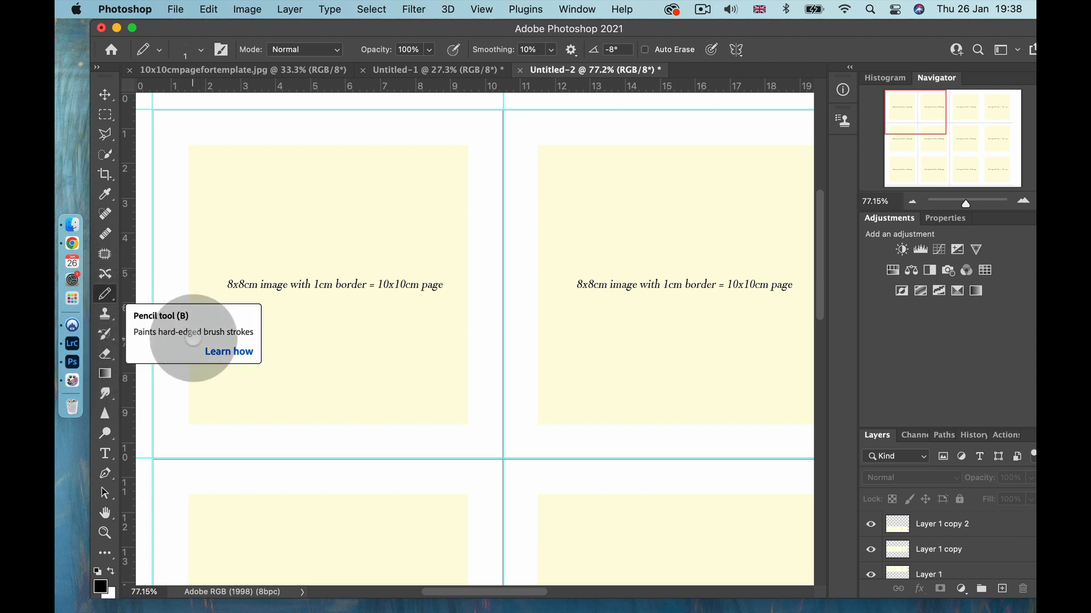
click(201, 50)
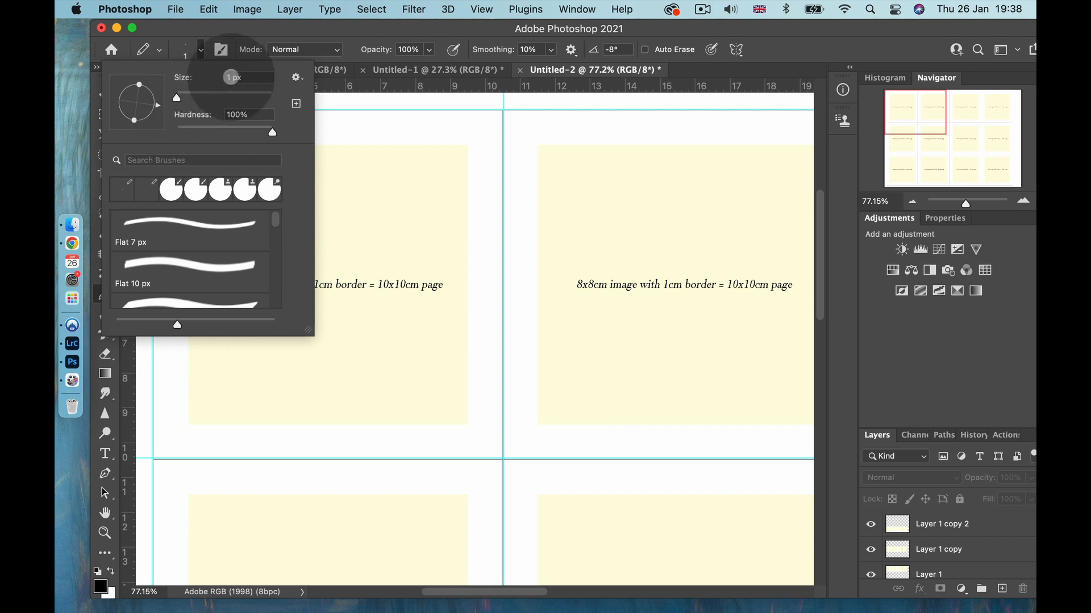
text(2)
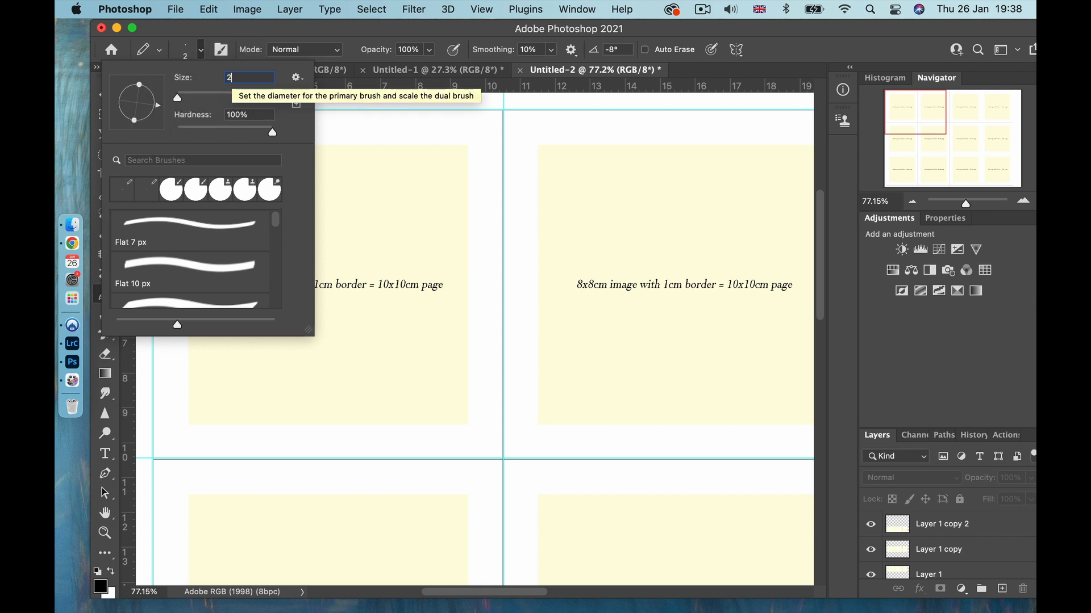
click(376, 103)
click(377, 104)
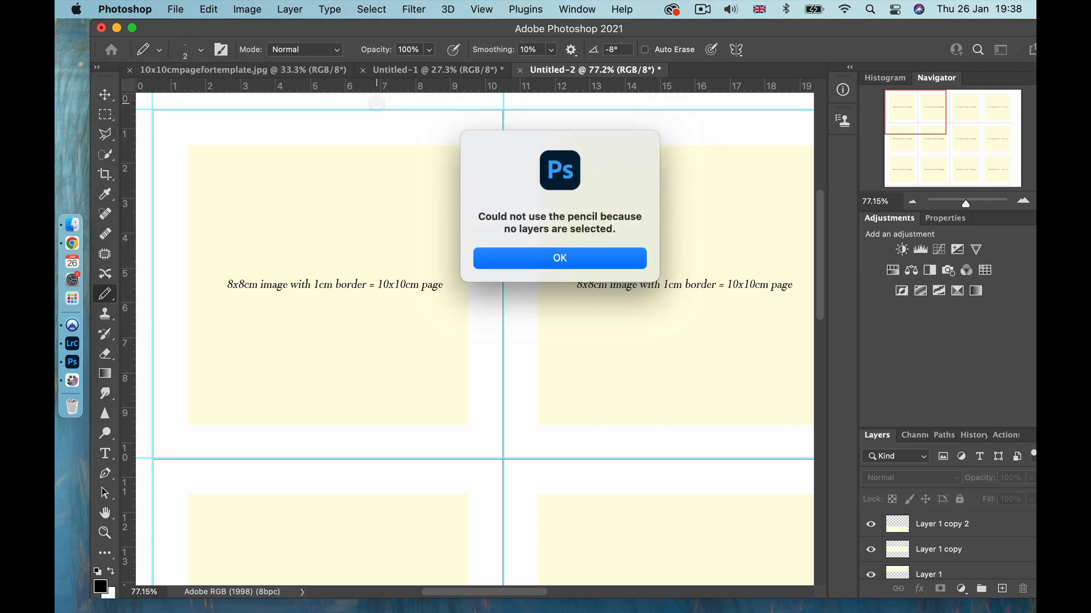
click(510, 255)
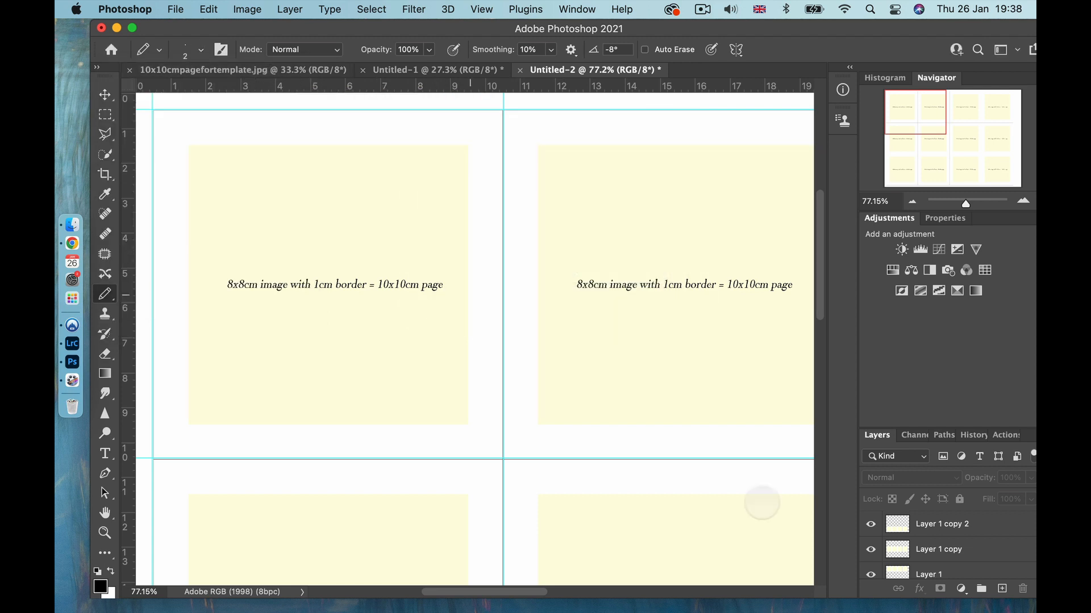
Try to draw a short vertical pencil crop mark on the Background layer along the first guide in the sheet's upper margin.
scroll(1005, 492, down, 2)
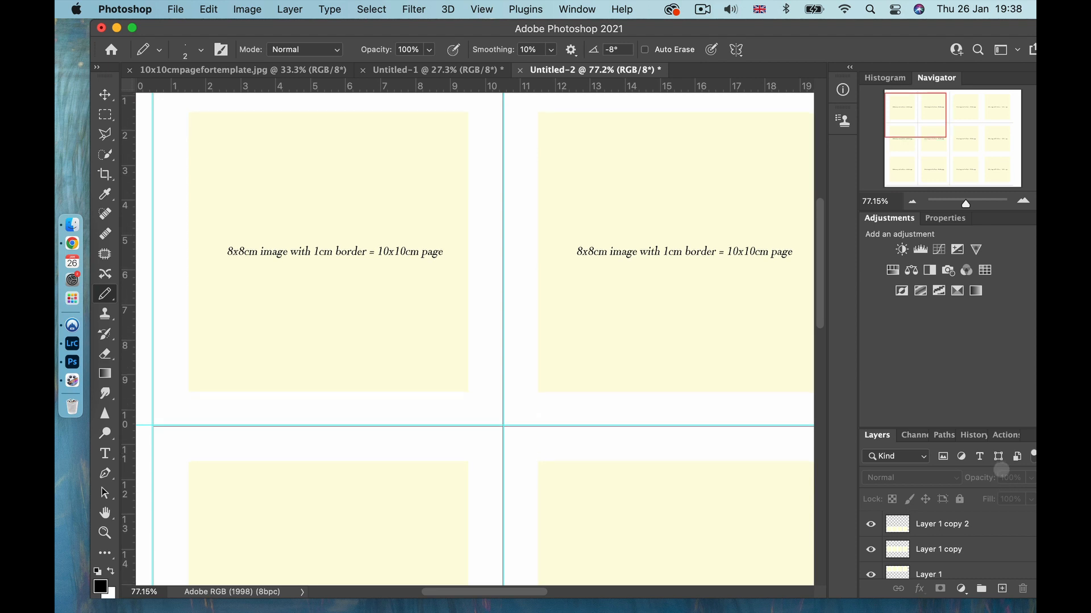
scroll(958, 534, down, 2)
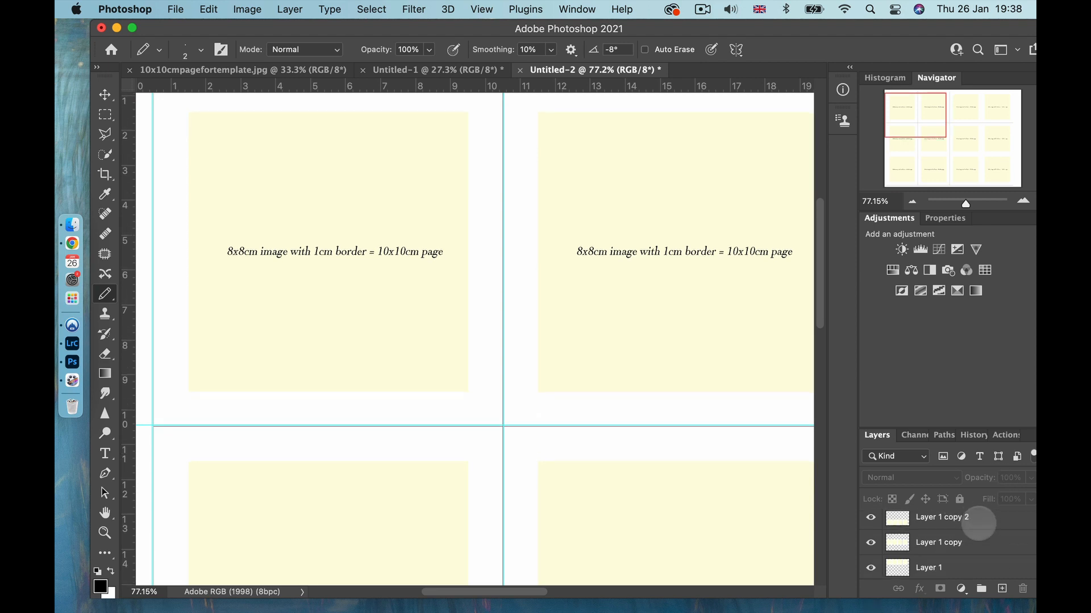
click(935, 562)
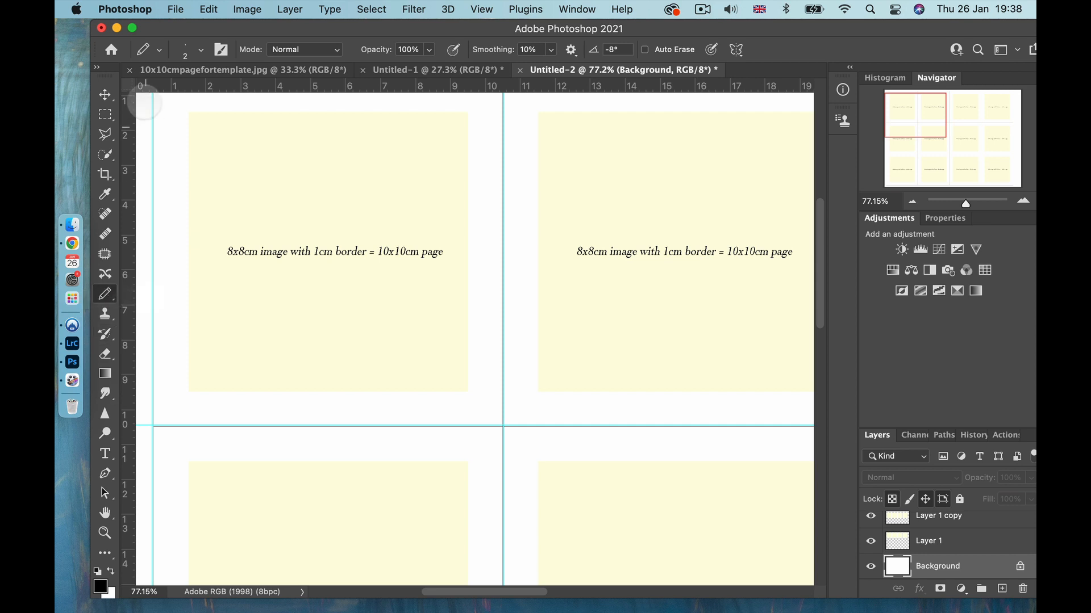
scroll(245, 219, up, 8)
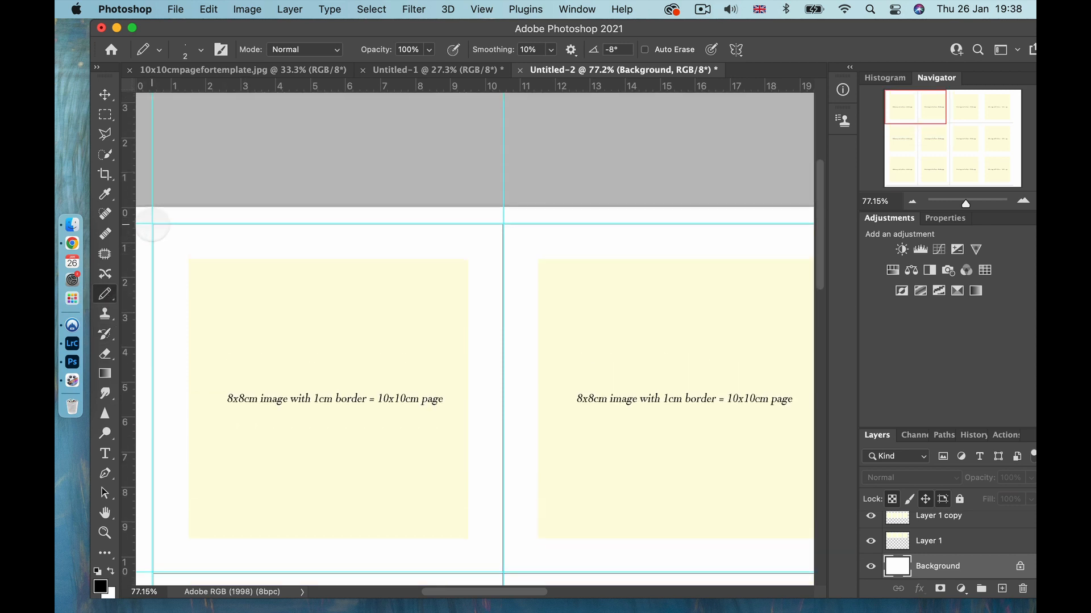
key(alt)
key(alt)
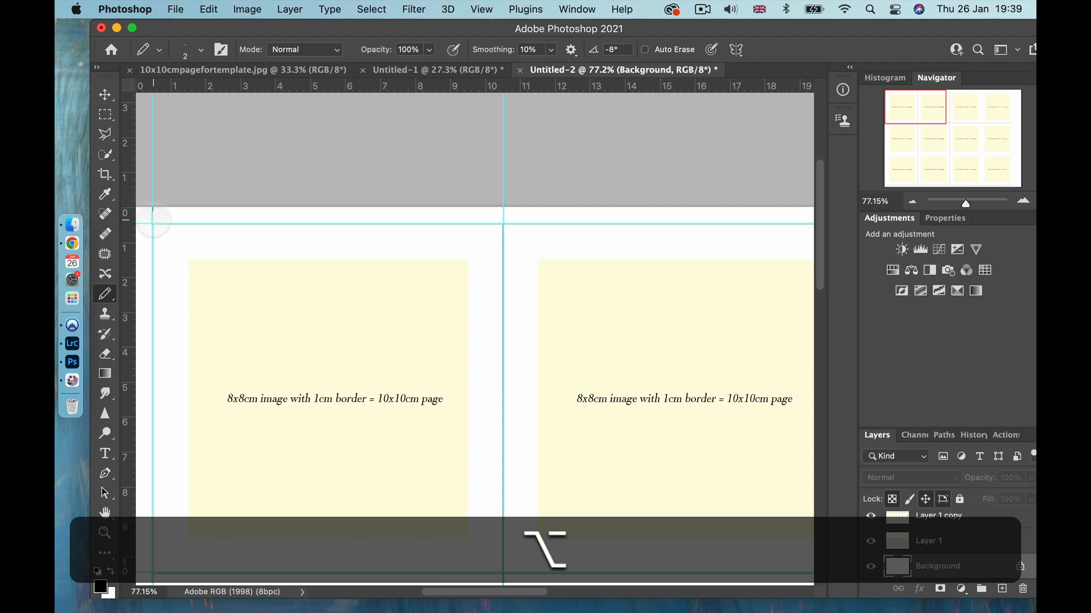
key(alt)
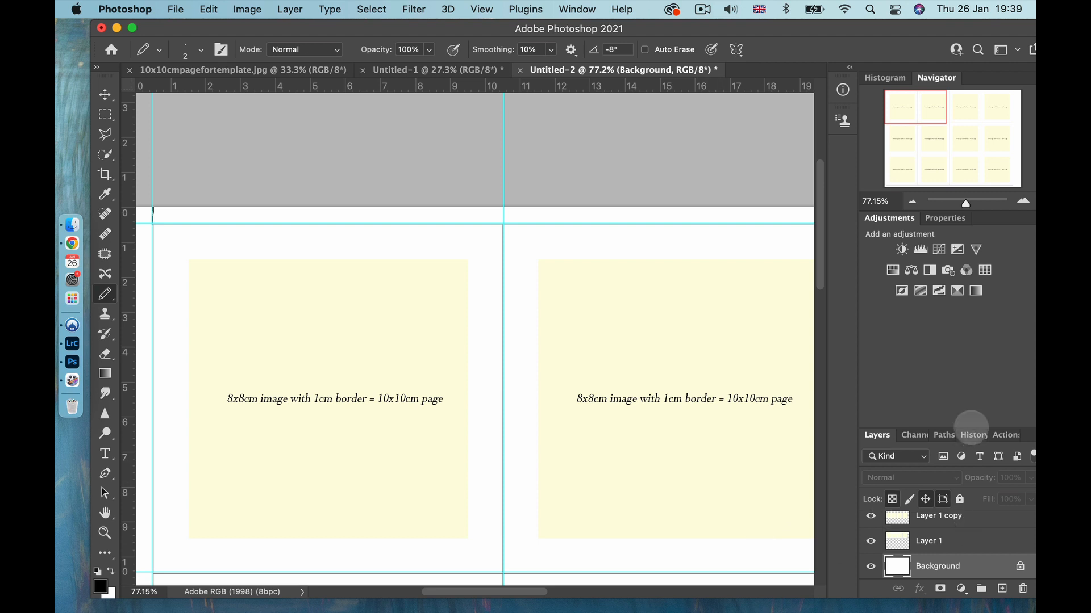
Revert the document history to the Canvas Size state, discarding both pencil strokes.
click(966, 436)
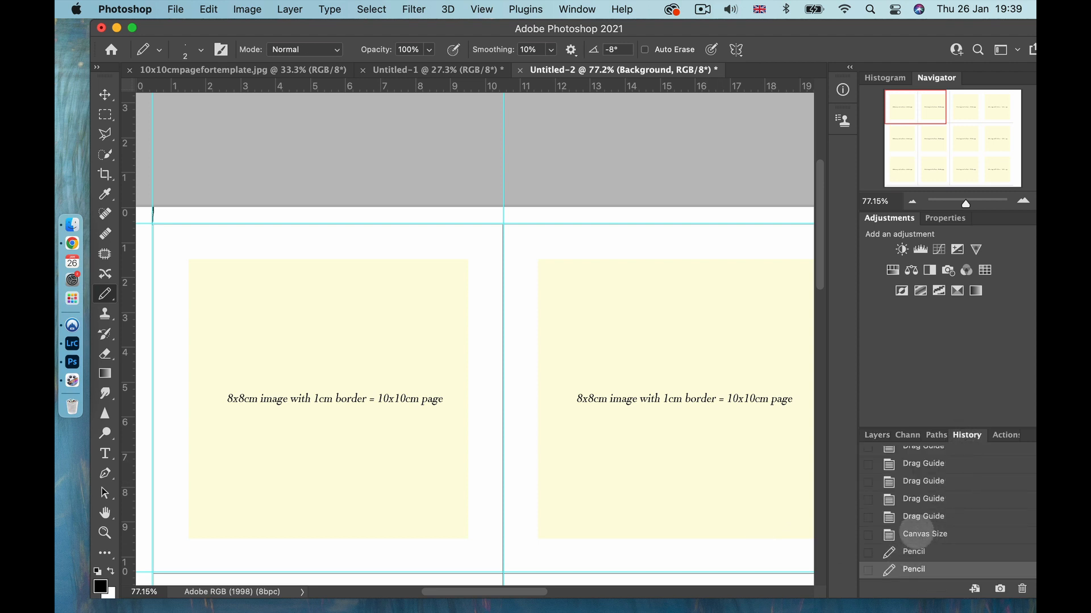
click(916, 535)
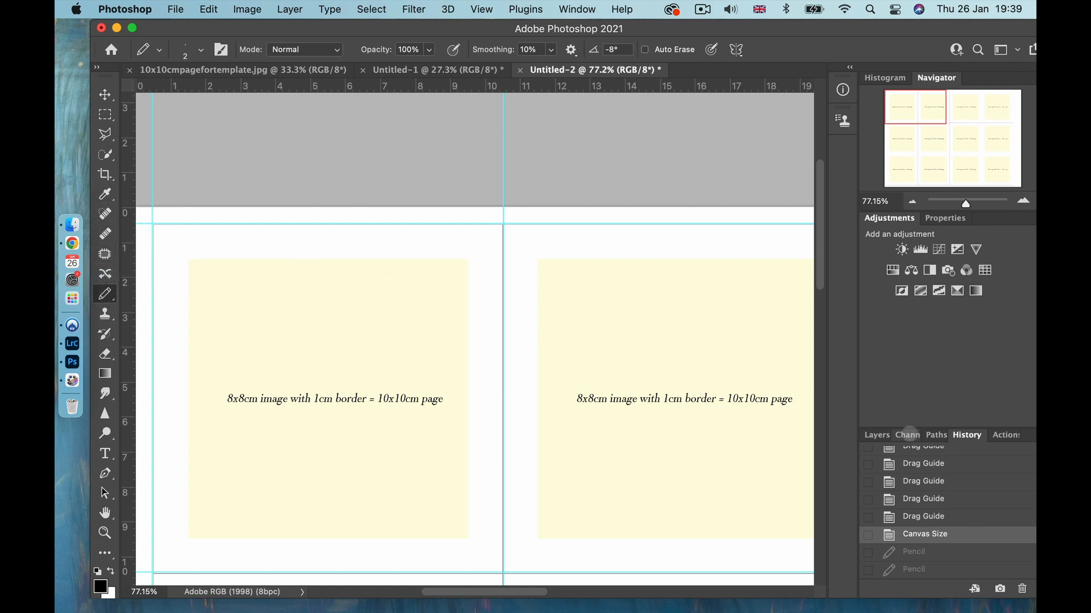
click(872, 434)
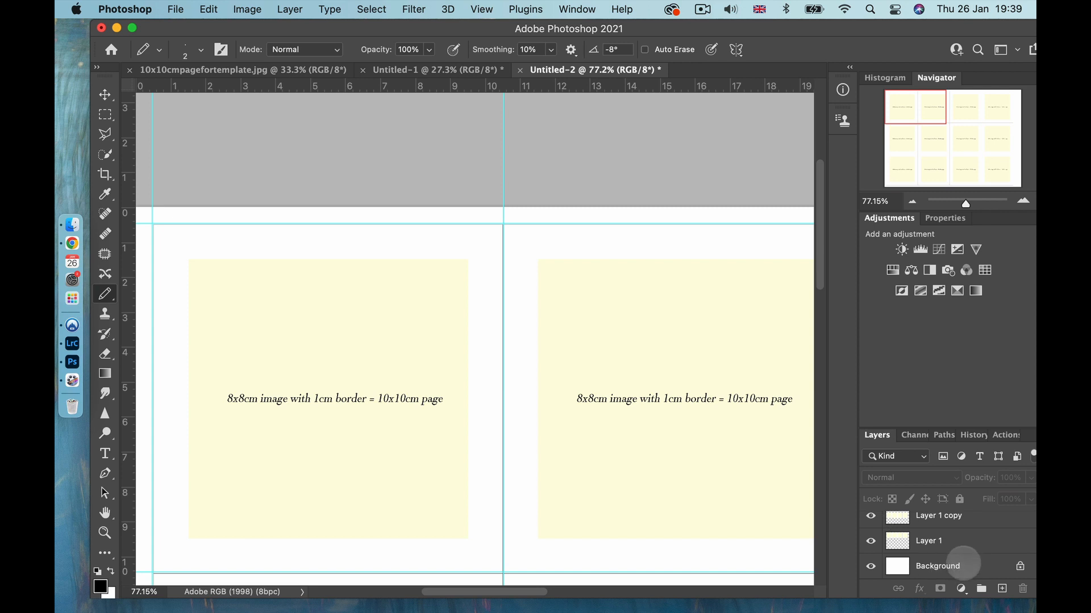
On the Background layer, draw straight pencil crop marks from the sheet's upper-left guide intersection to the upper and left canvas edges.
click(963, 566)
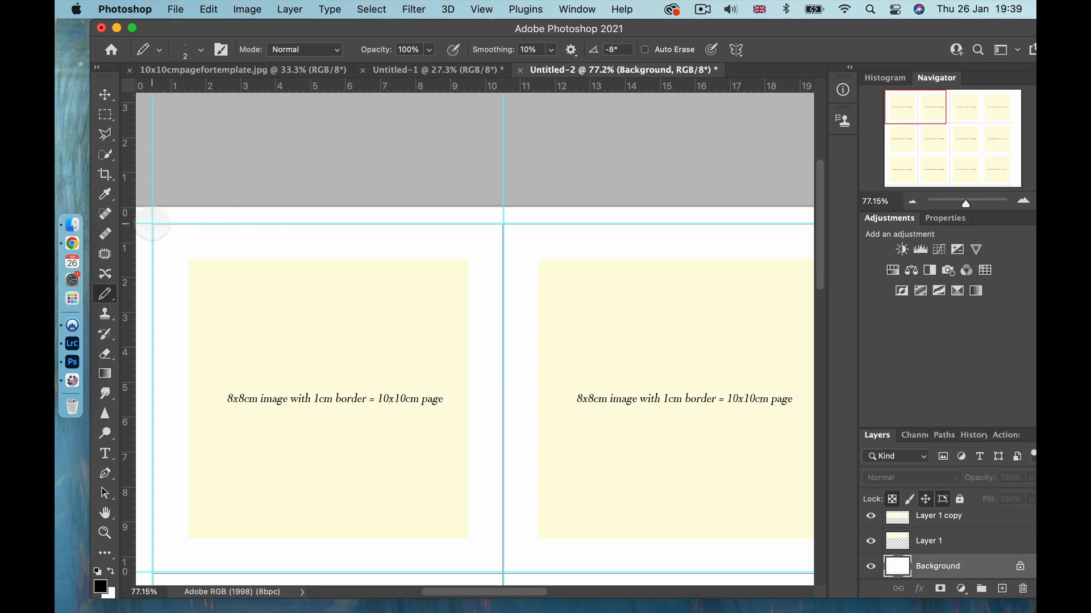
key(shift)
key(shift)
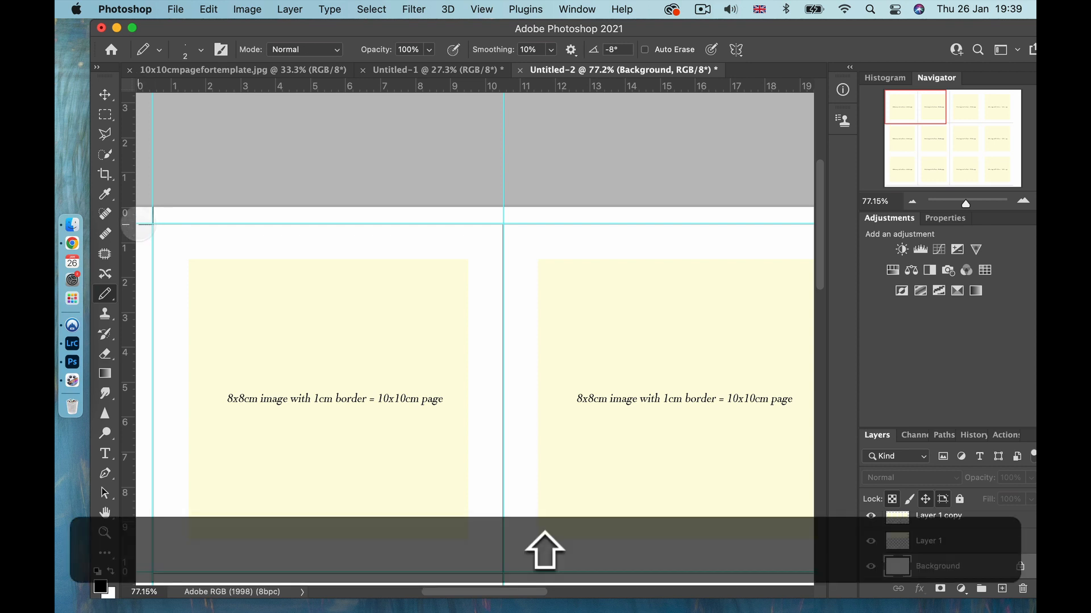
scroll(142, 224, left, 3)
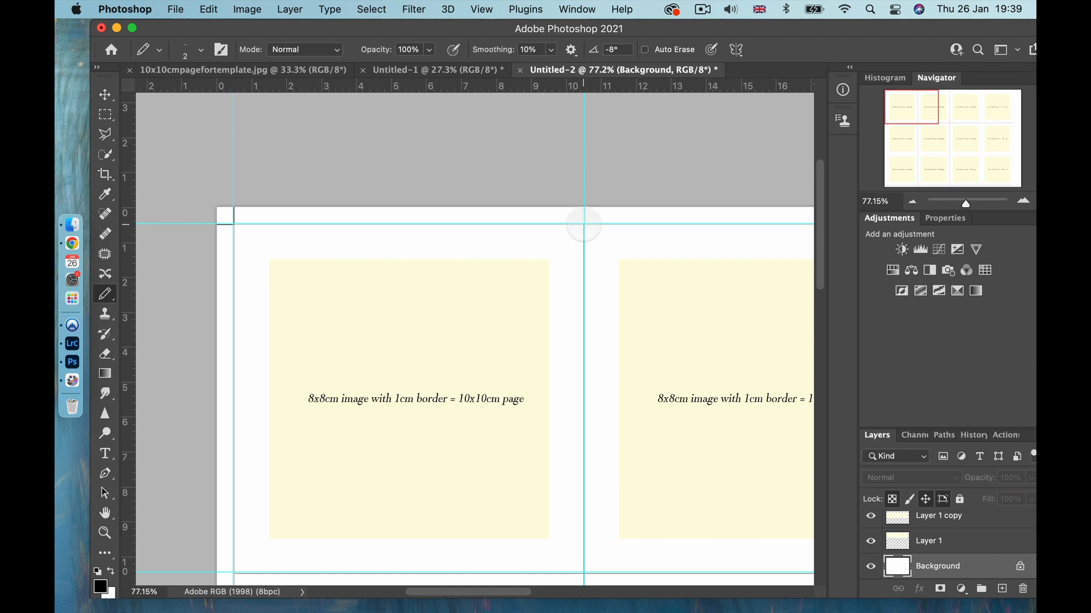
Draw a straight vertical pencil crop mark in the sheet's upper margin along the guide between the first and second columns.
key(shift)
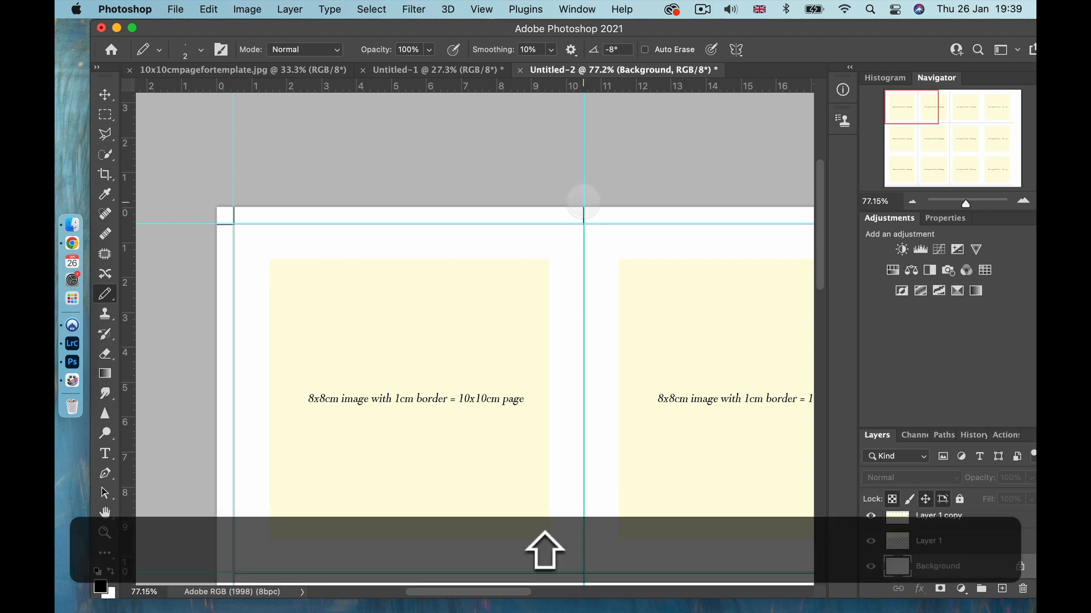
Nudge the first vertical guide and the horizontal guide between the first and second rows exactly onto the page border lines.
scroll(358, 324, down, 4)
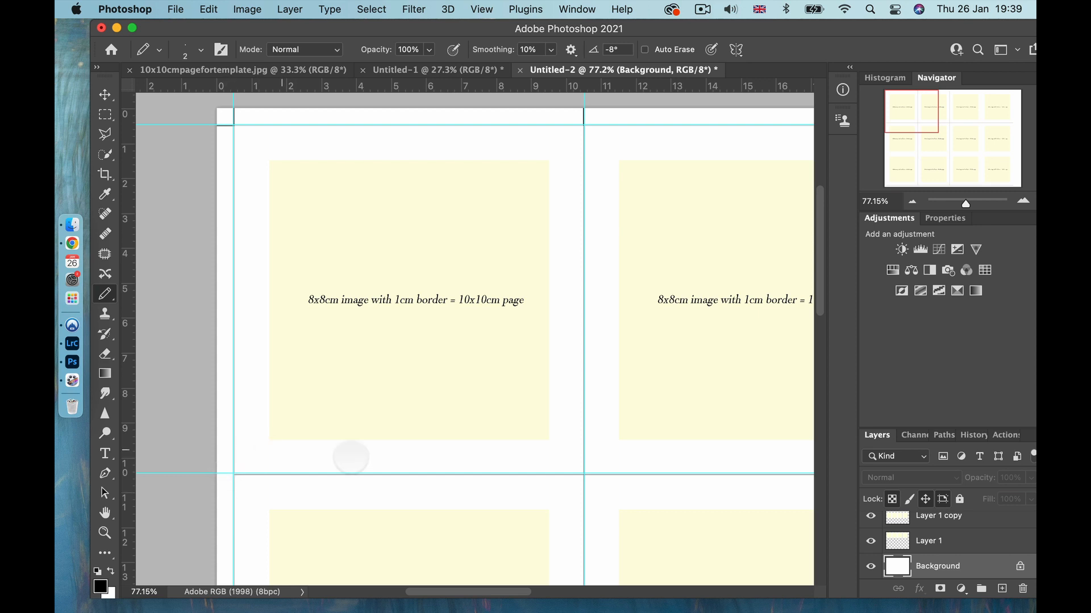
drag(965, 203, 971, 202)
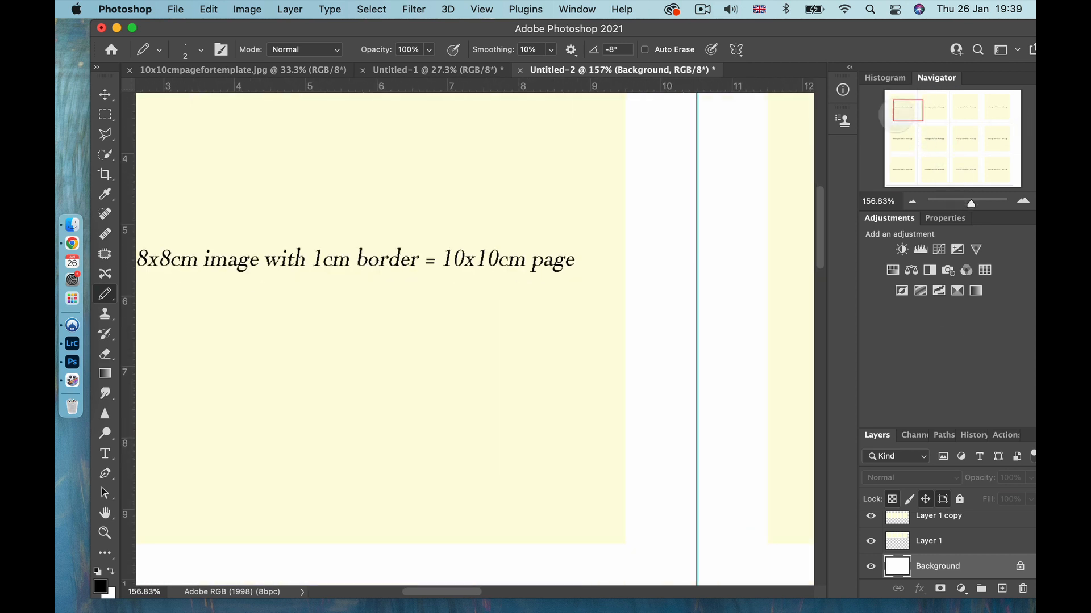
drag(896, 113, 888, 132)
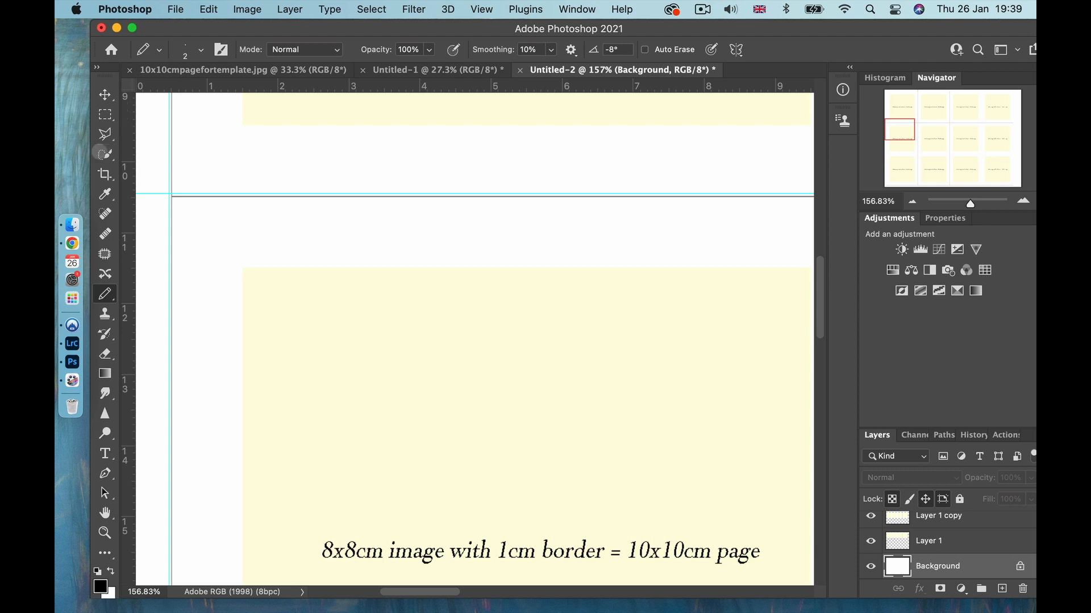
click(105, 95)
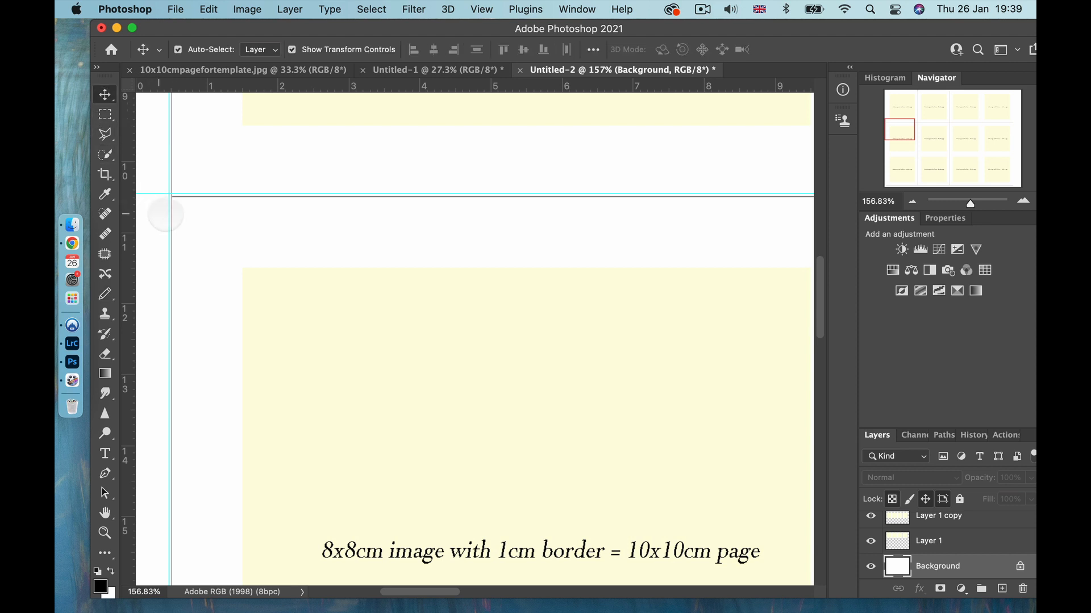
drag(168, 215, 171, 215)
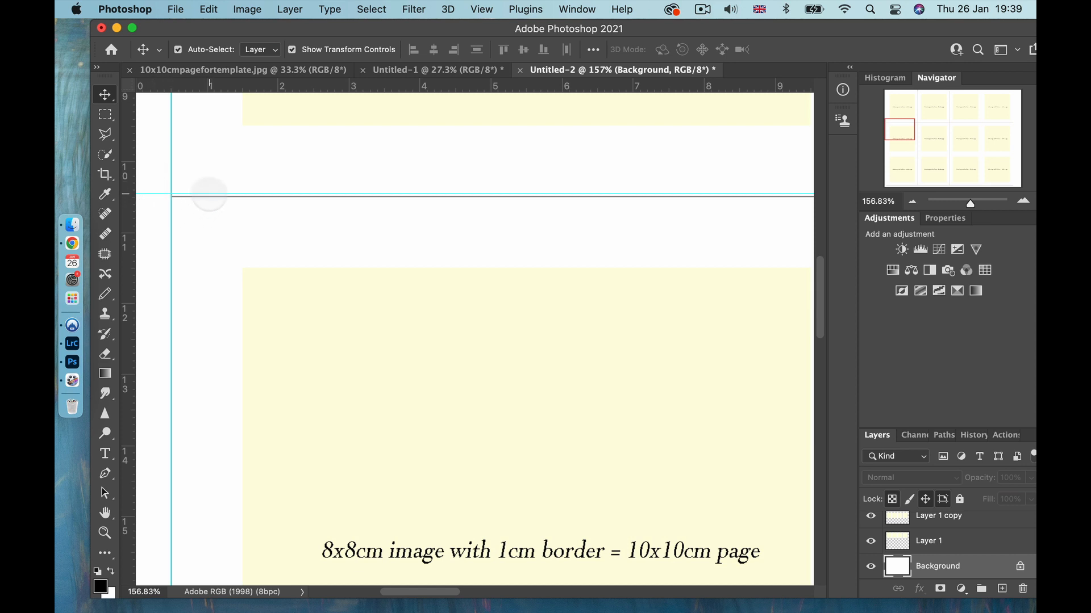
drag(207, 193, 207, 196)
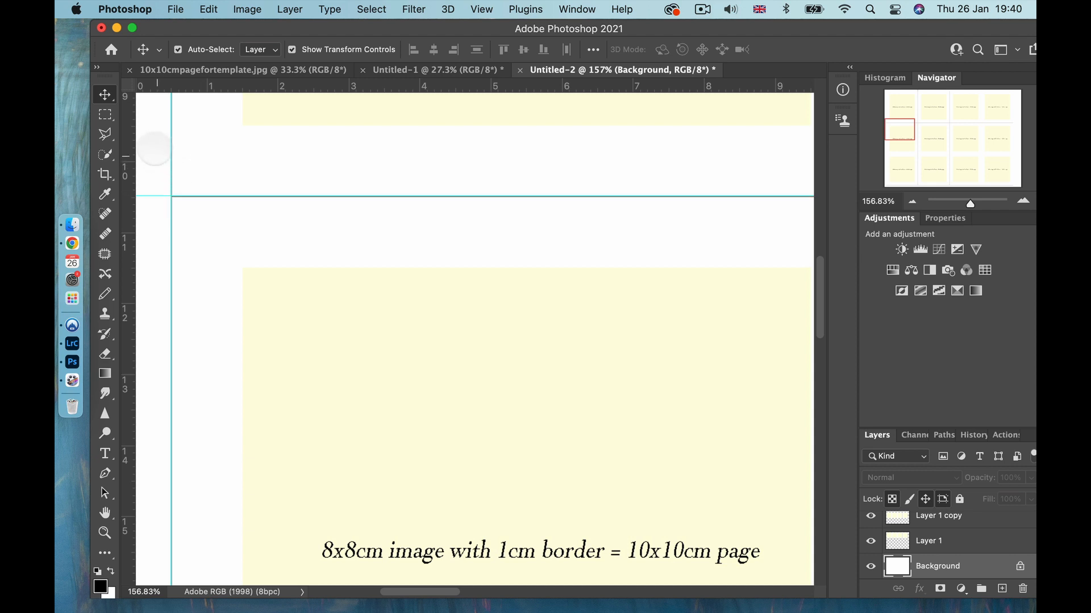
Draw straight horizontal pencil crop marks in the sheet's left margin along the two guides that separate the three page rows.
click(105, 293)
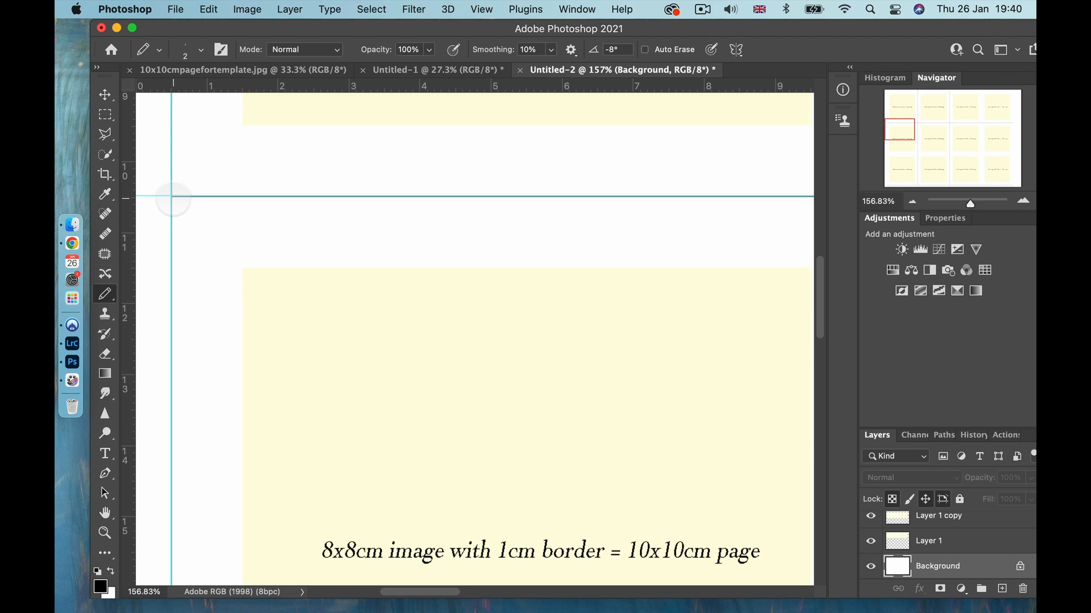
key(shift)
mouse_move(155, 198)
mouse_down()
mouse_move(111, 206)
mouse_move(178, 222)
mouse_move(255, 286)
mouse_up()
scroll(555, 361, down, 3)
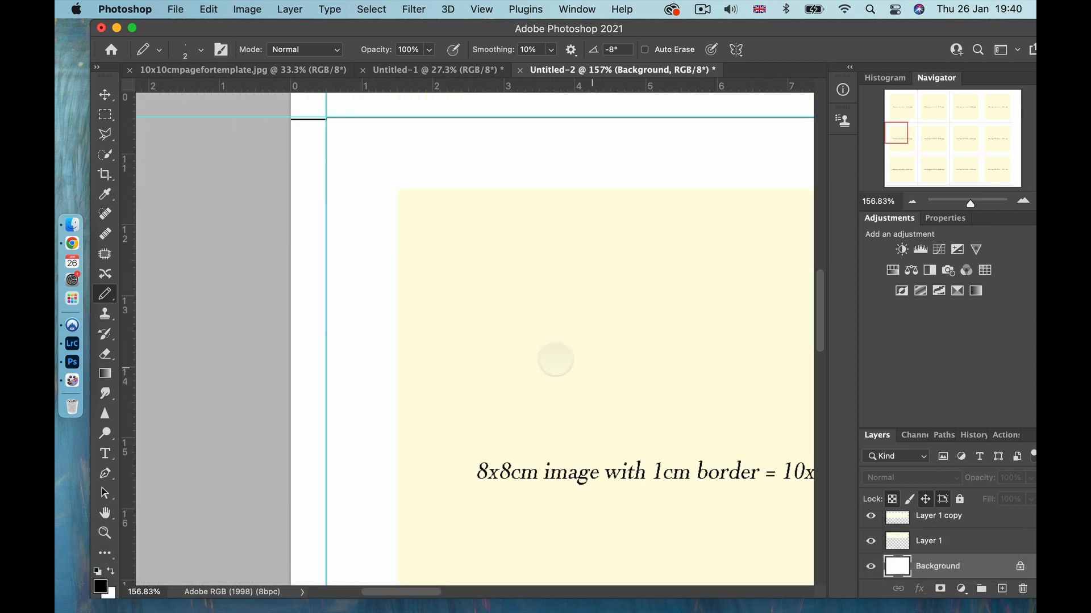
scroll(511, 339, down, 6)
scroll(515, 339, down, 8)
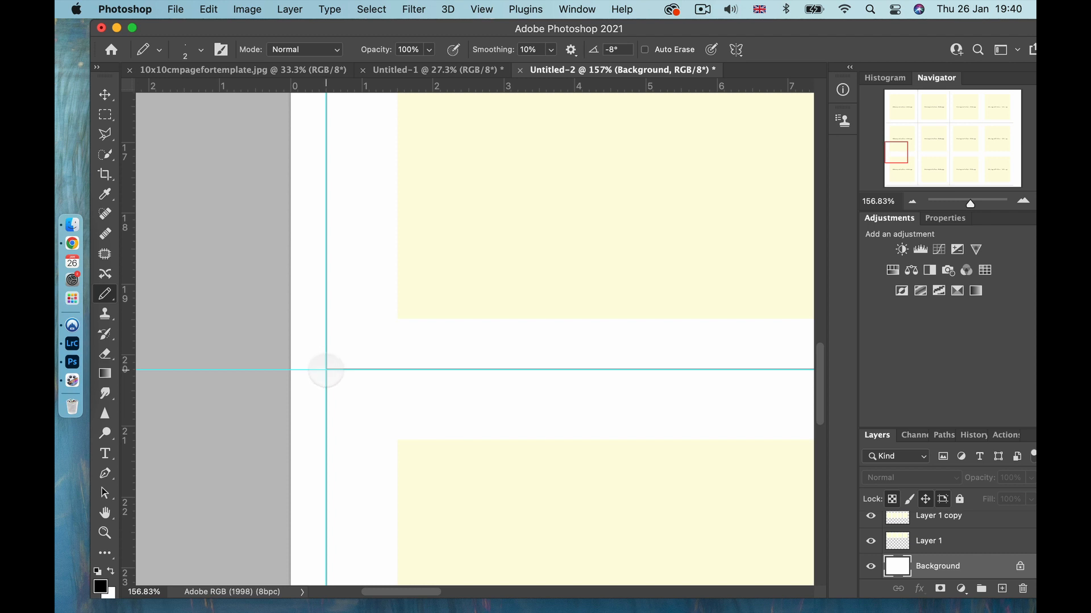
key(shift)
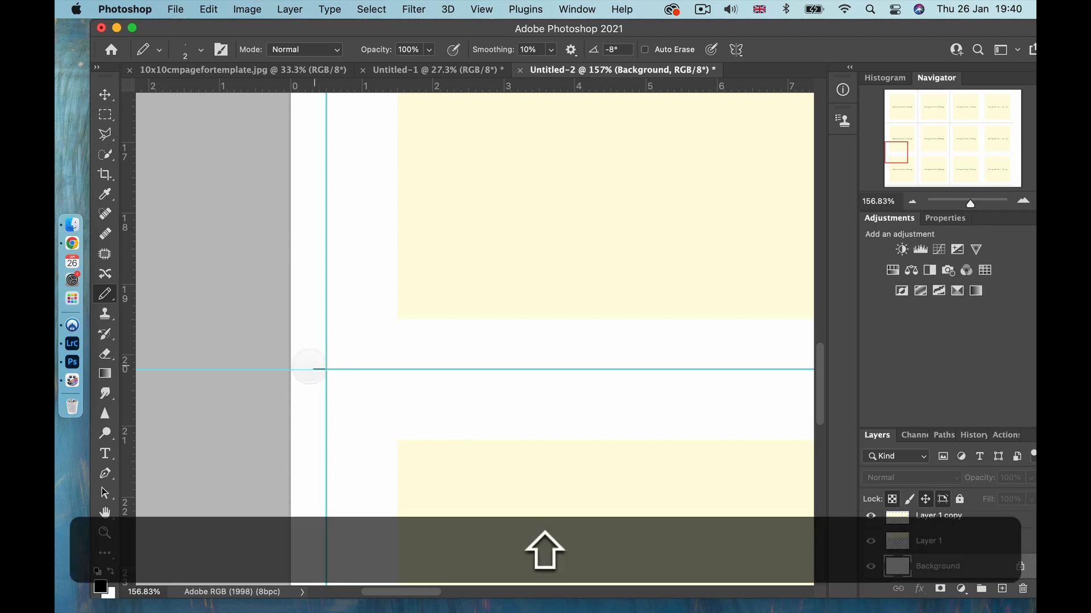
Draw straight pencil crop marks from the sheet's lower-left guide intersection to the left and lower canvas edges.
scroll(369, 341, down, 5)
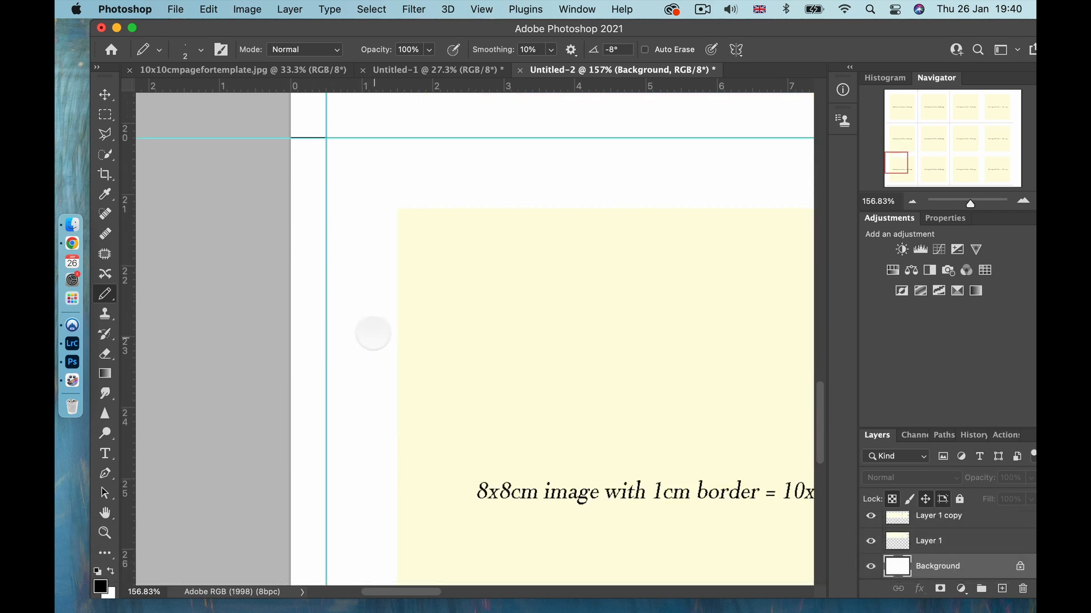
scroll(373, 333, down, 9)
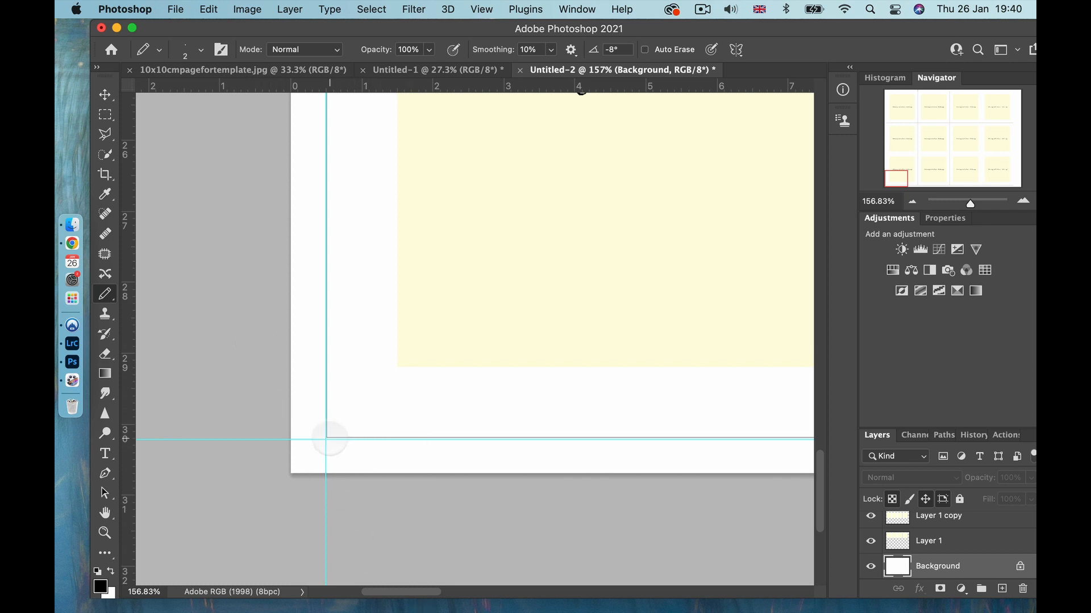
key(shift)
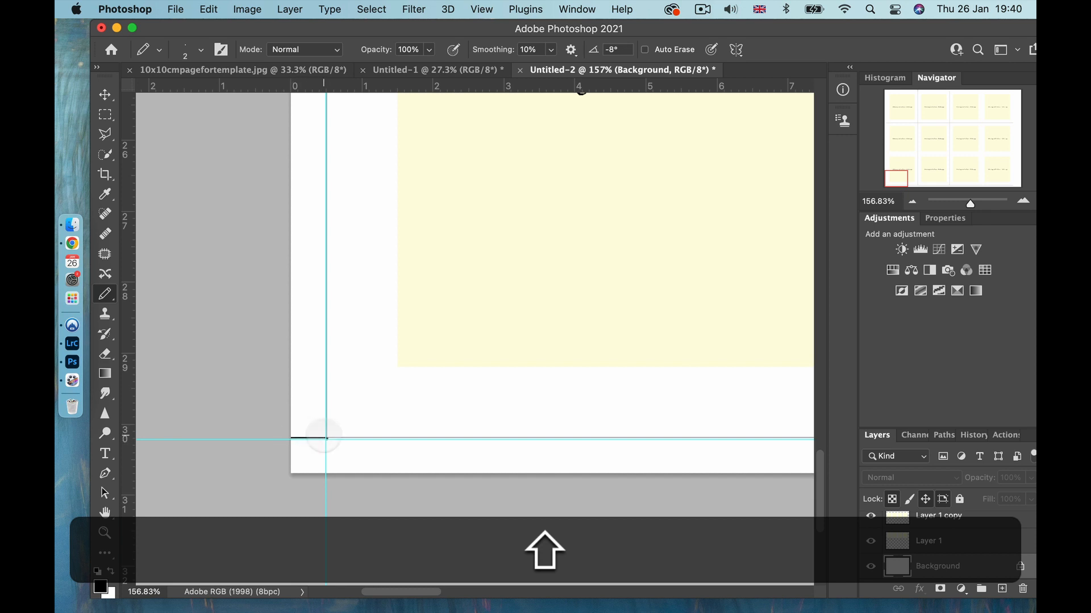
key(shift)
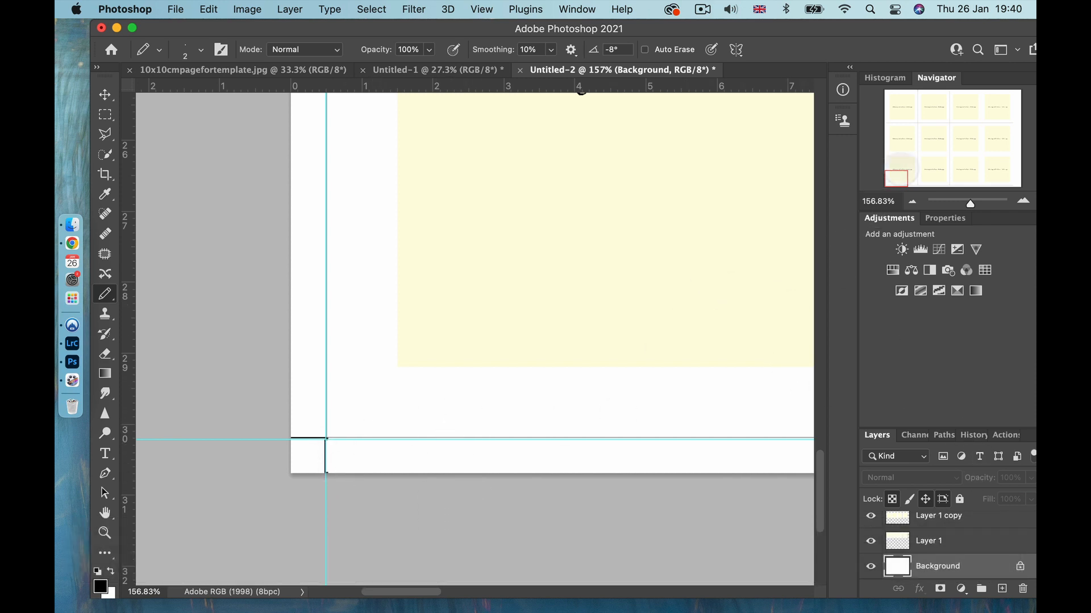
Draw straight vertical pencil crop marks in the sheet's lower margin along the three guides between the page columns.
drag(897, 180, 912, 181)
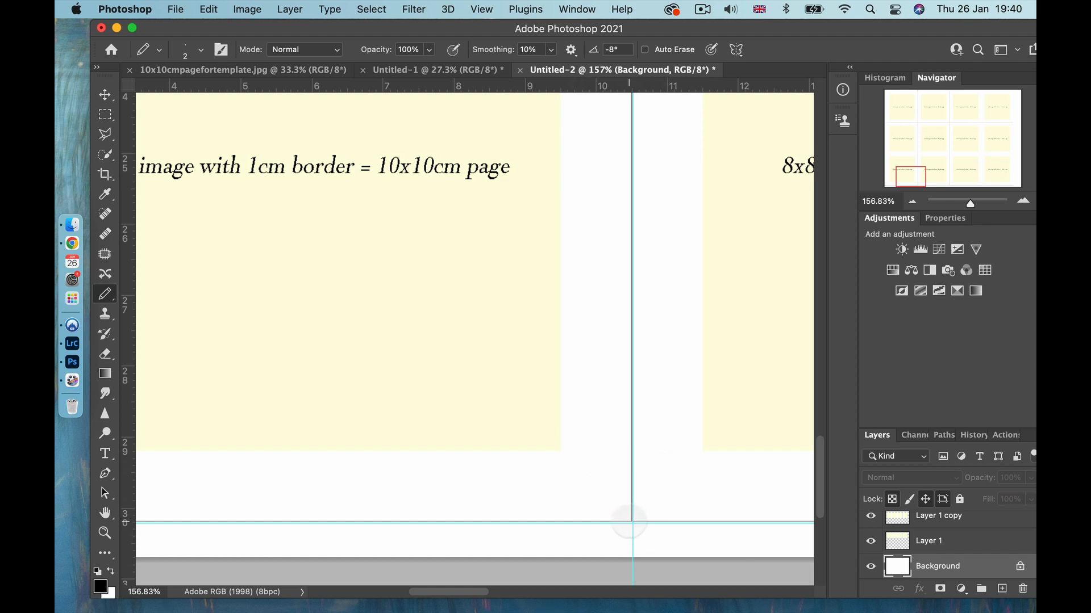
key(shift)
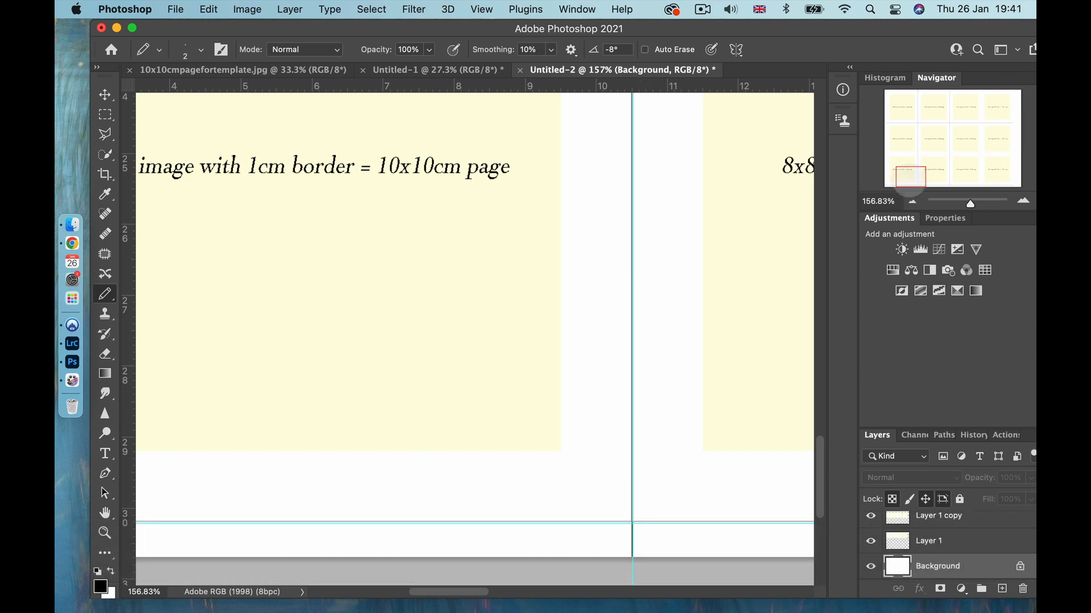
drag(911, 182, 952, 180)
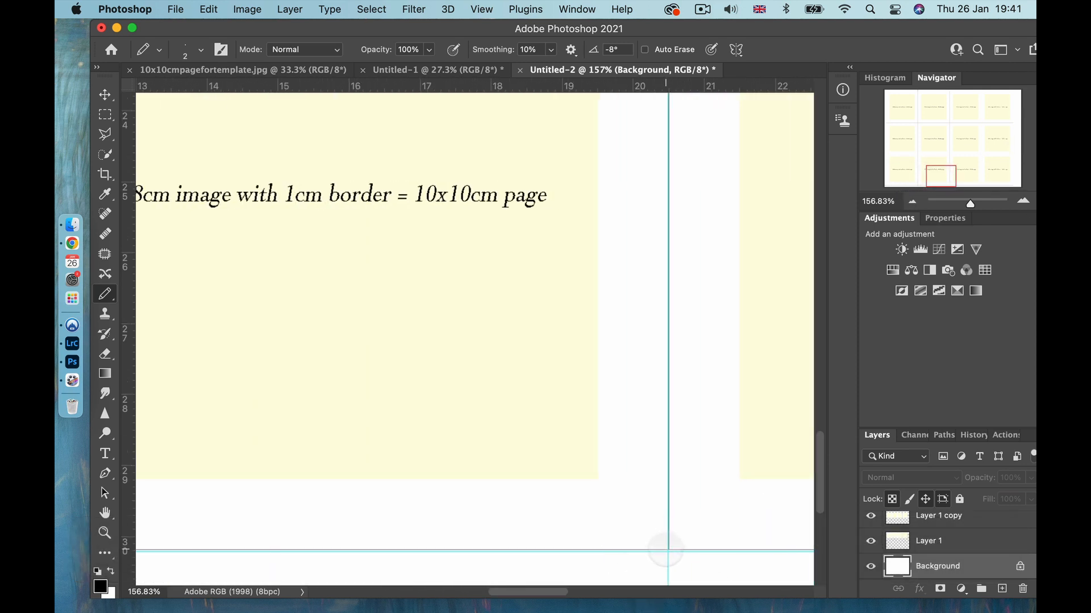
drag(668, 550, 668, 594)
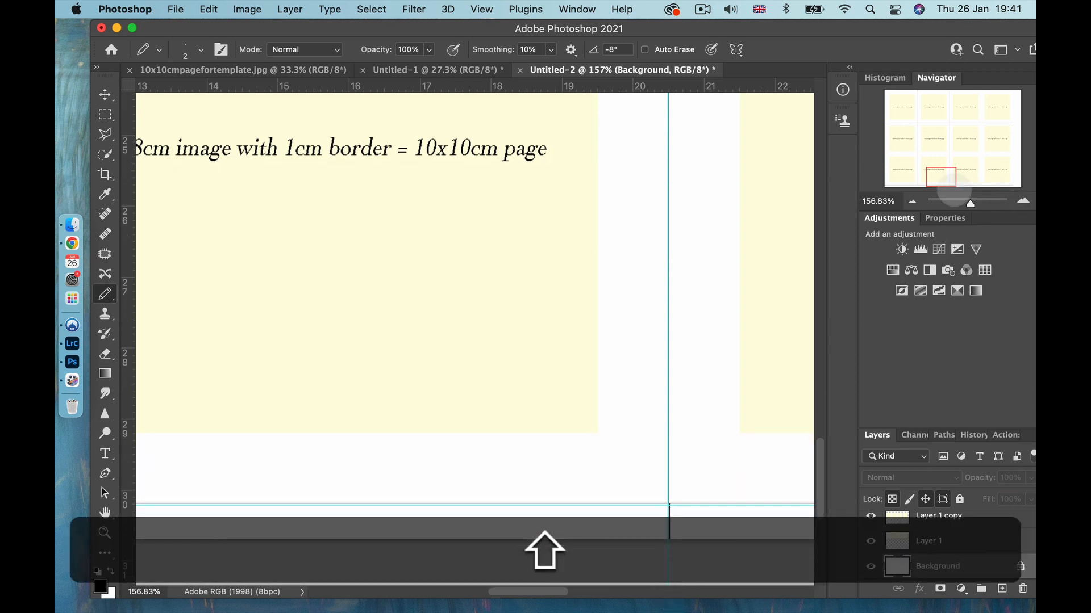
drag(937, 190, 971, 187)
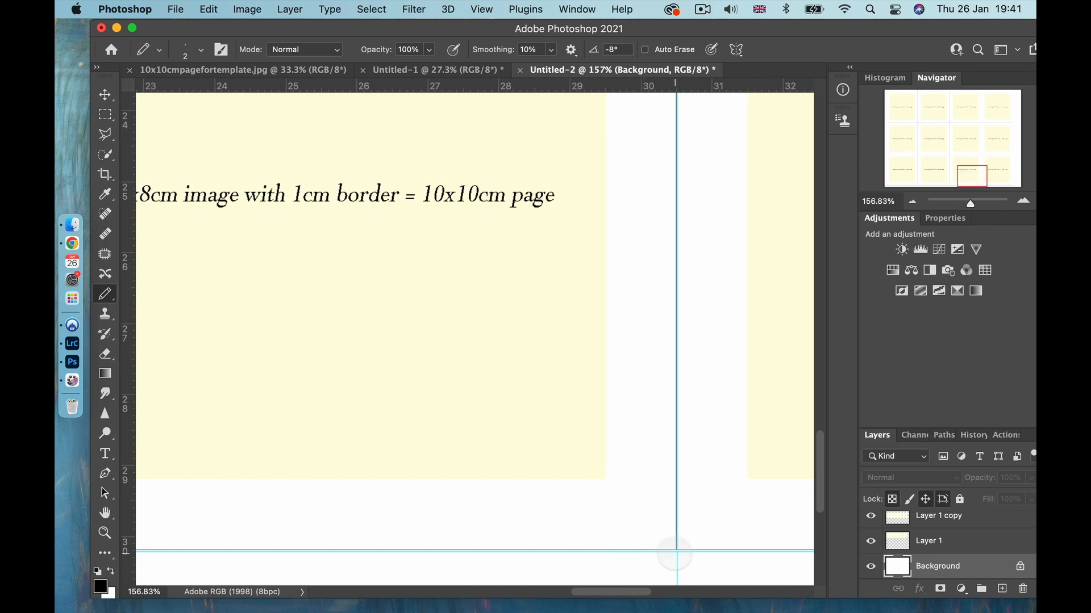
drag(676, 551, 677, 593)
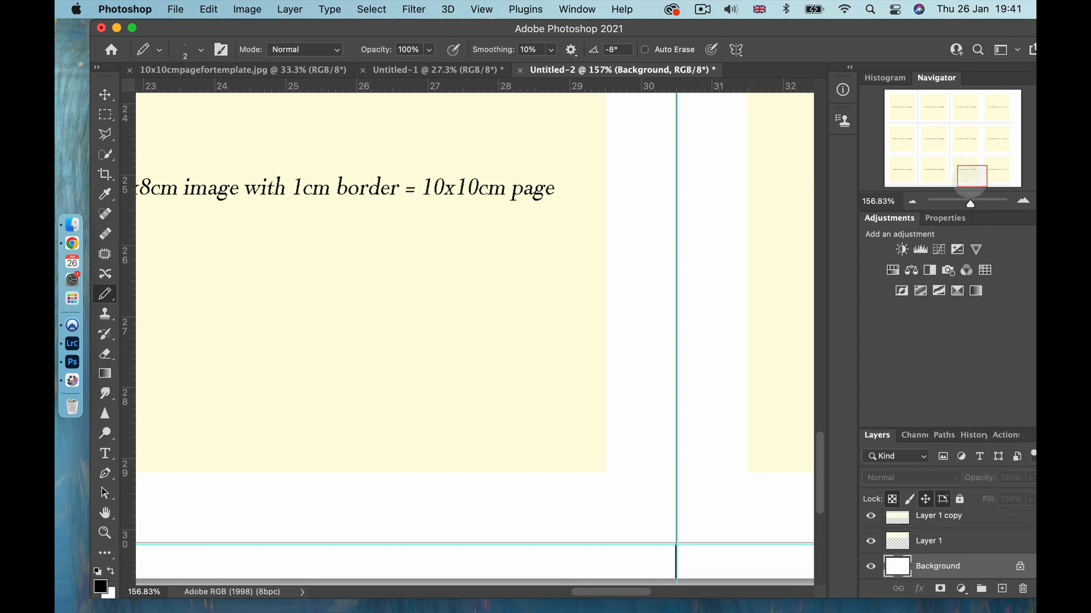
Try to draw a pencil crop mark at the sheet's lower-right guide intersection, and revert the stray stroke through the document history.
drag(971, 170, 997, 171)
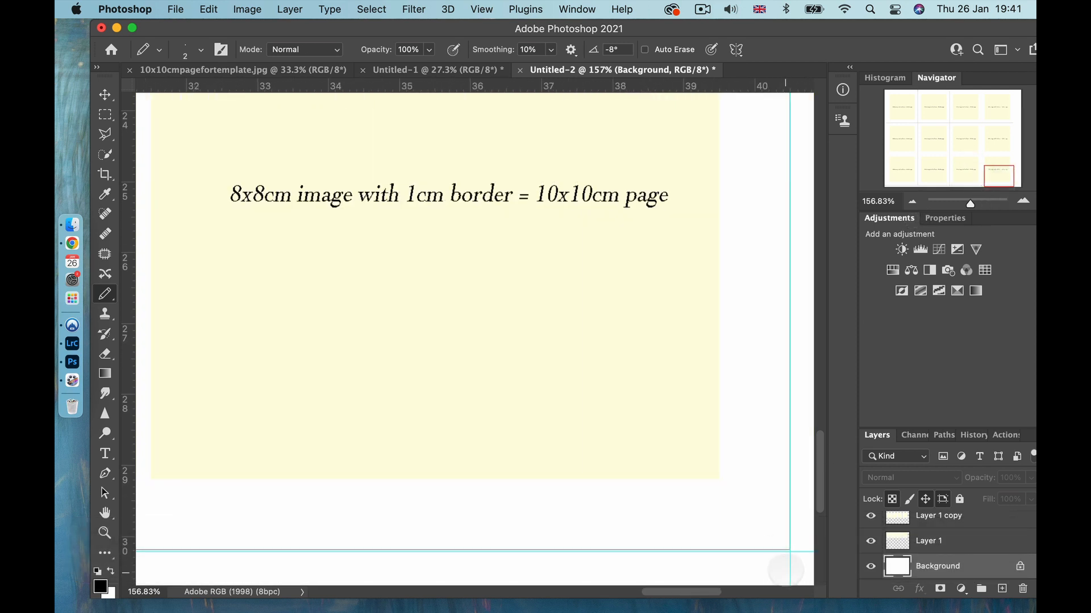
key(shift)
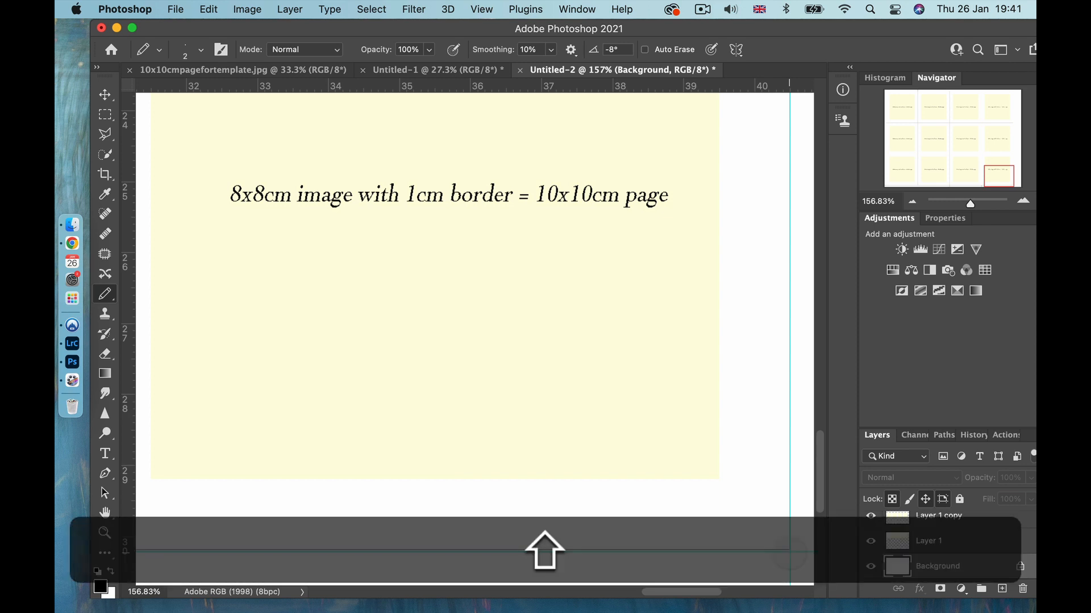
shift+click(789, 552)
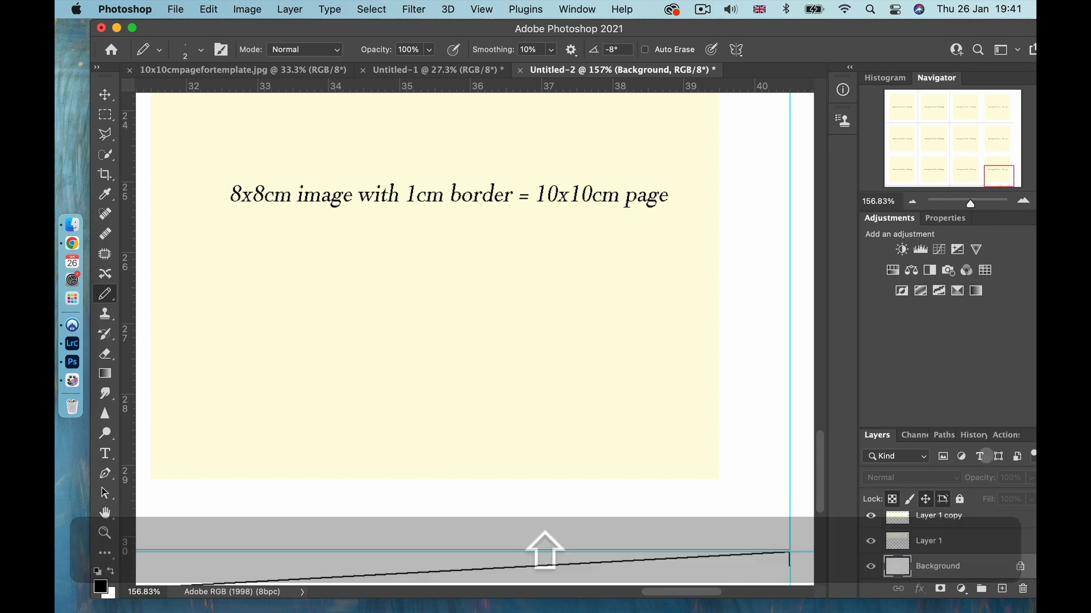
click(967, 435)
click(941, 551)
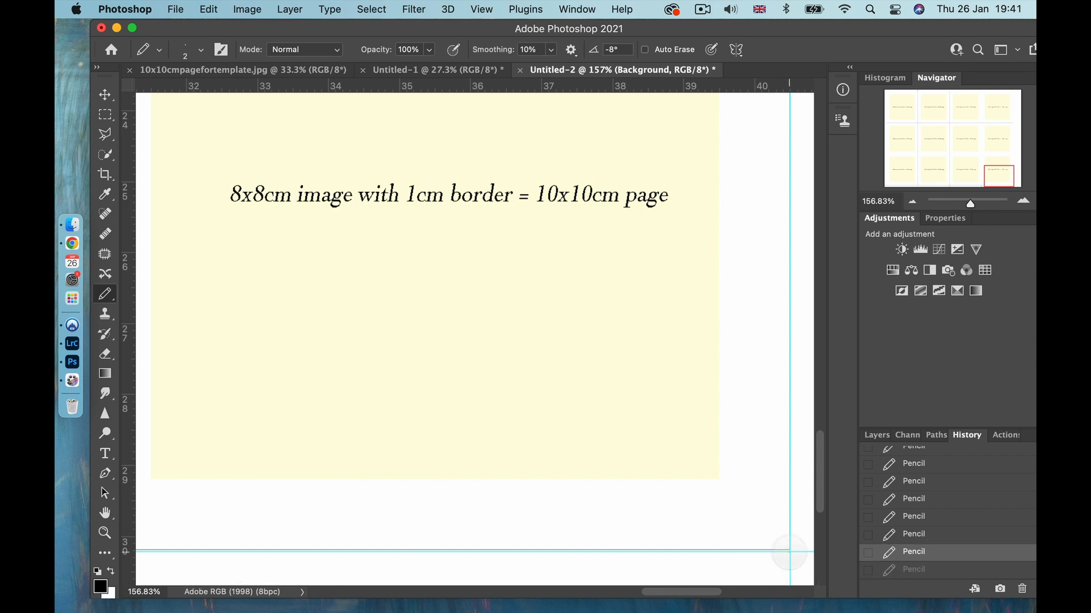
Draw a vertical pencil crop mark below the lower-right guide intersection and a short horizontal one along the bottom guide at the right canvas edge.
key(shift)
drag(787, 582, 787, 591)
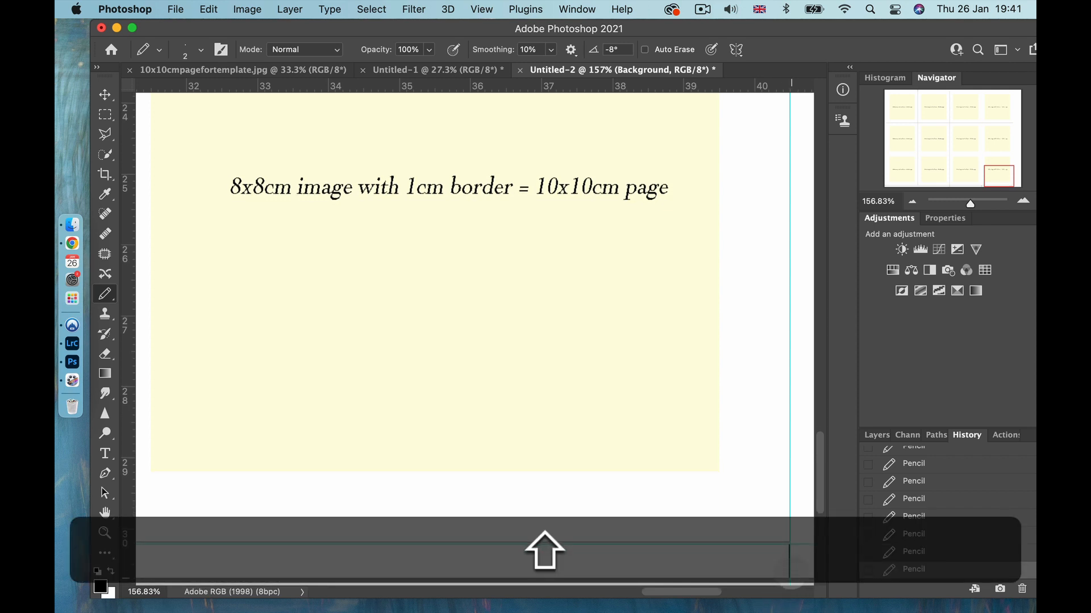
drag(999, 179, 1016, 183)
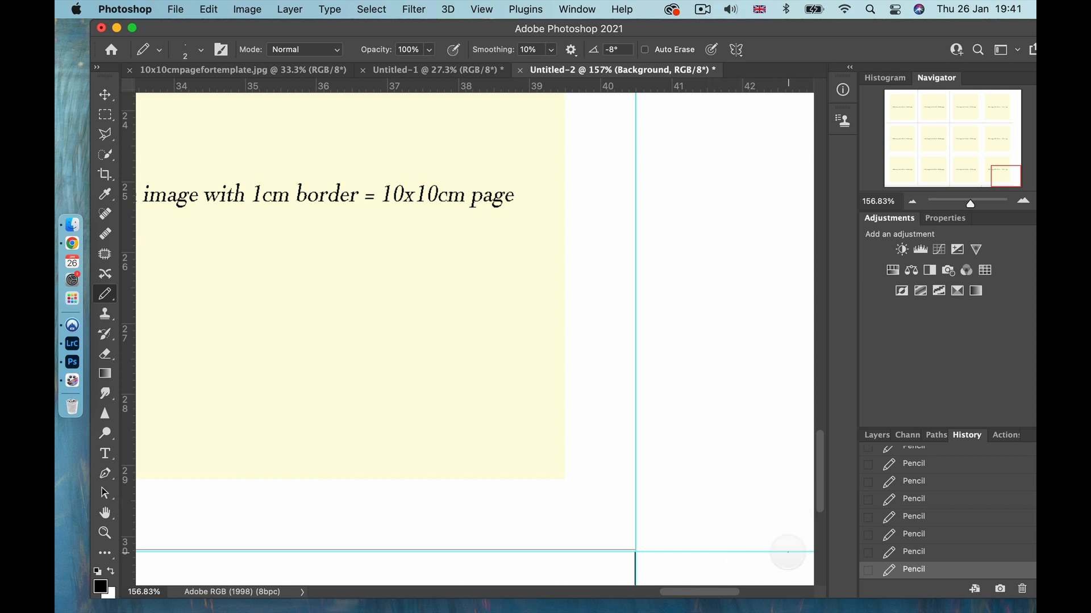
key(shift)
scroll(803, 550, right, 3)
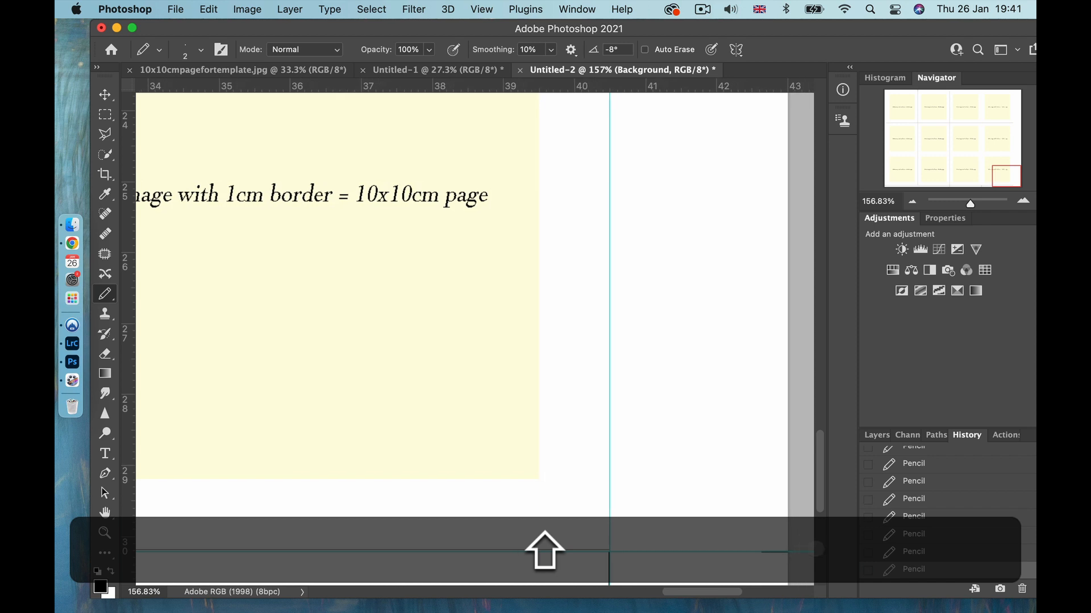
Draw short horizontal pencil crop marks at the right canvas edge along the two guides that separate the page rows.
scroll(708, 425, up, 8)
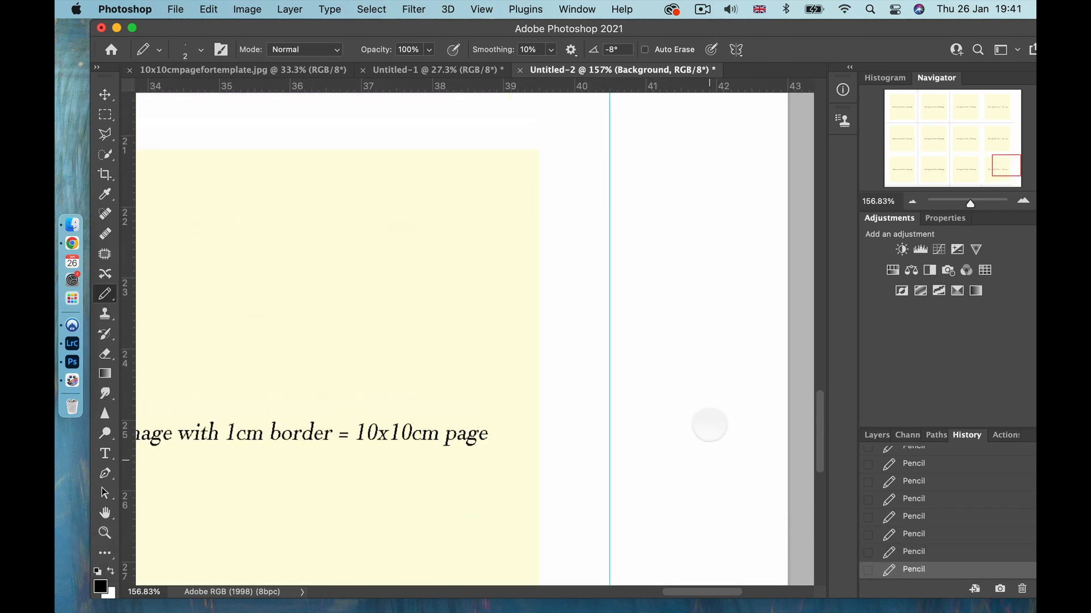
scroll(708, 425, up, 3)
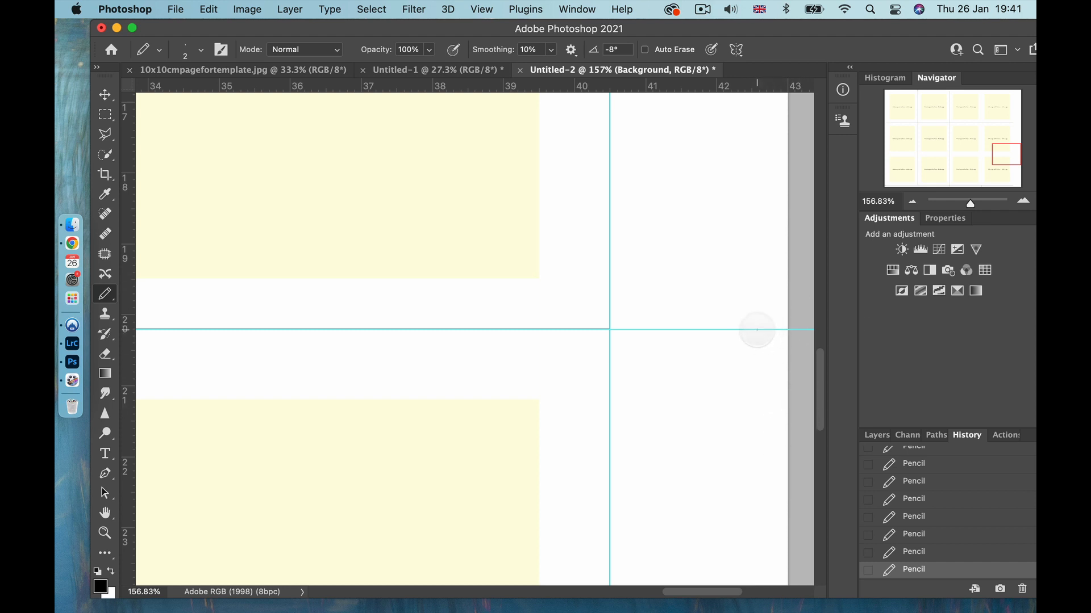
key(shift)
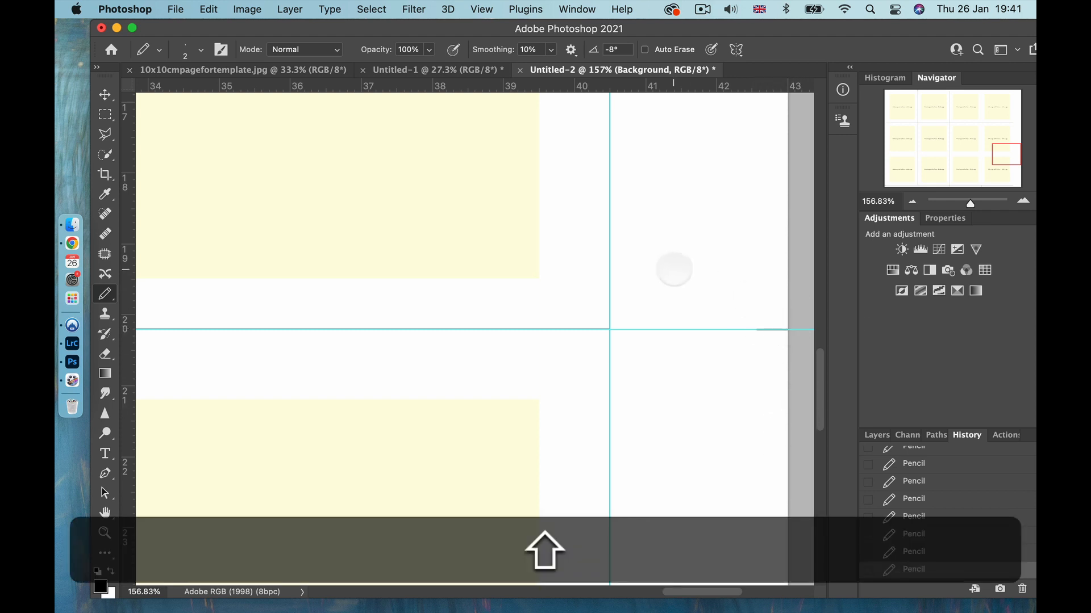
scroll(673, 269, up, 10)
scroll(674, 269, up, 7)
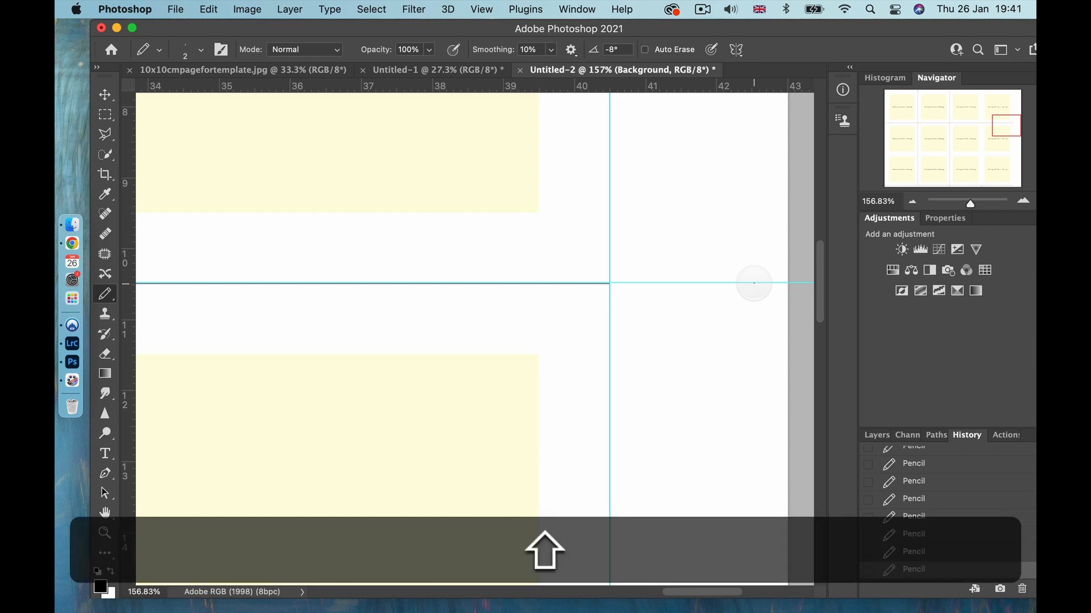
drag(754, 284, 806, 284)
Try to draw a horizontal pencil crop mark at the right canvas edge along the top guide, and undo the stray stroke.
scroll(722, 307, up, 1)
scroll(722, 307, up, 15)
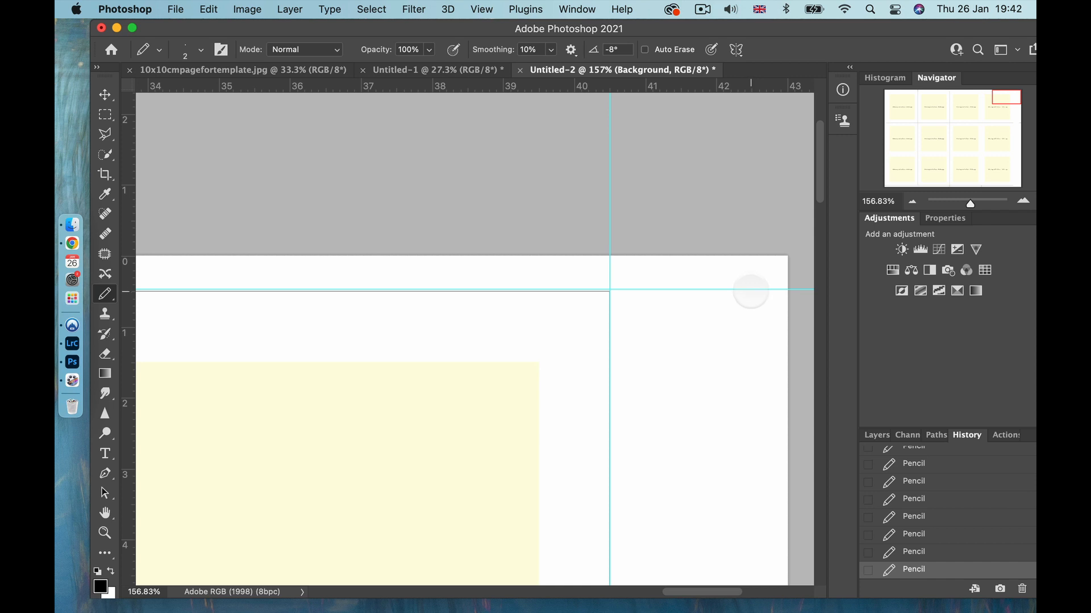
shift+click(751, 291)
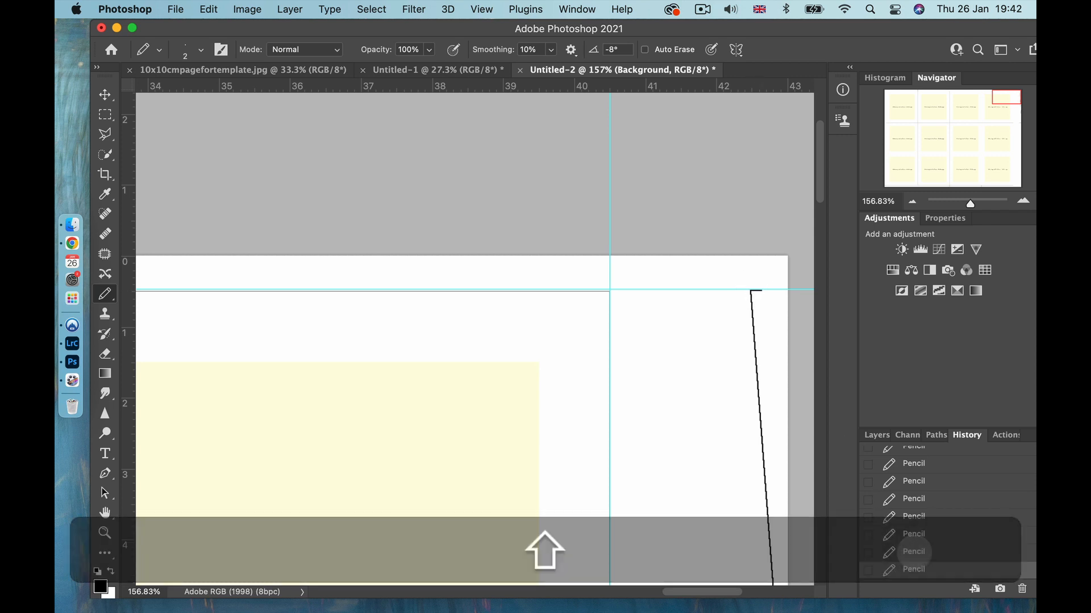
key(super+z)
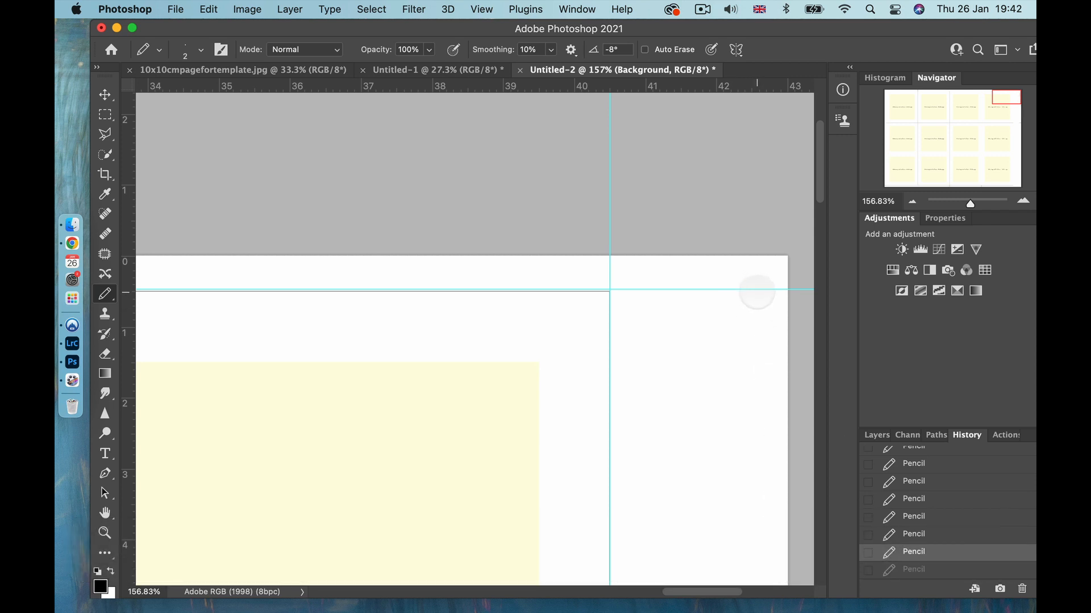
Draw pencil crop marks about 0.5 cm long by the upper-right guide intersection: horizontal at the right canvas edge, vertical up to the top edge.
key(shift)
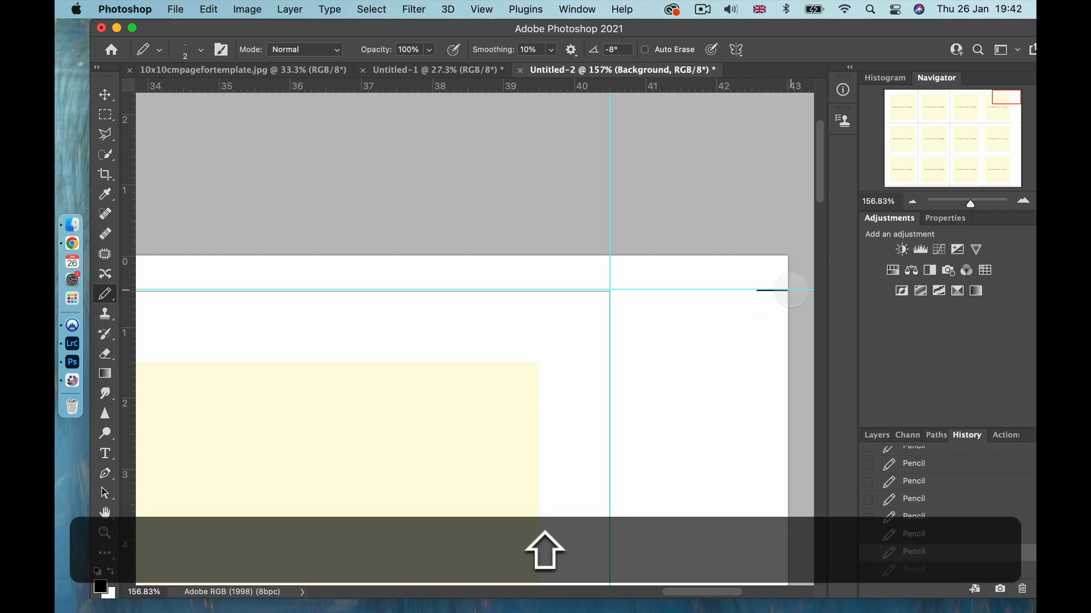
shift+click(792, 290)
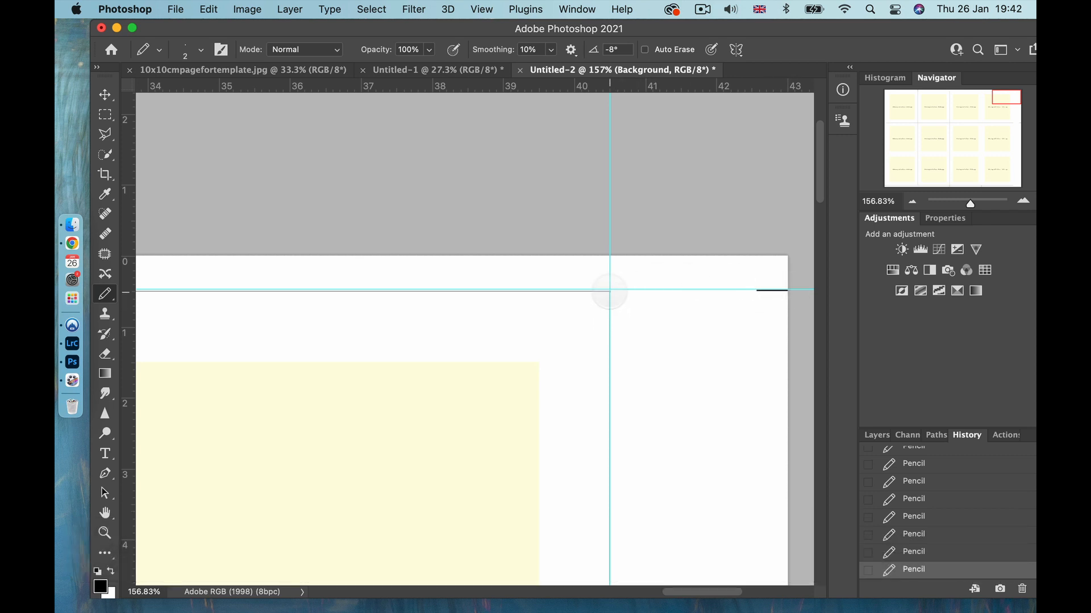
key(shift)
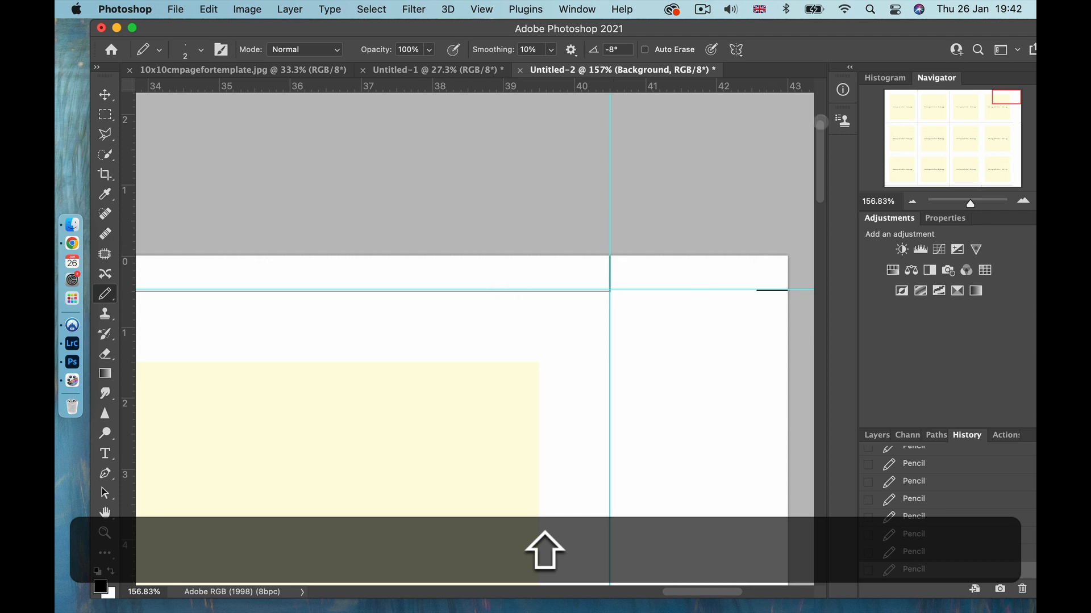
Draw vertical pencil crop marks about 0.5 cm long in the top margin along the three guides that separate the page columns.
drag(993, 99, 955, 98)
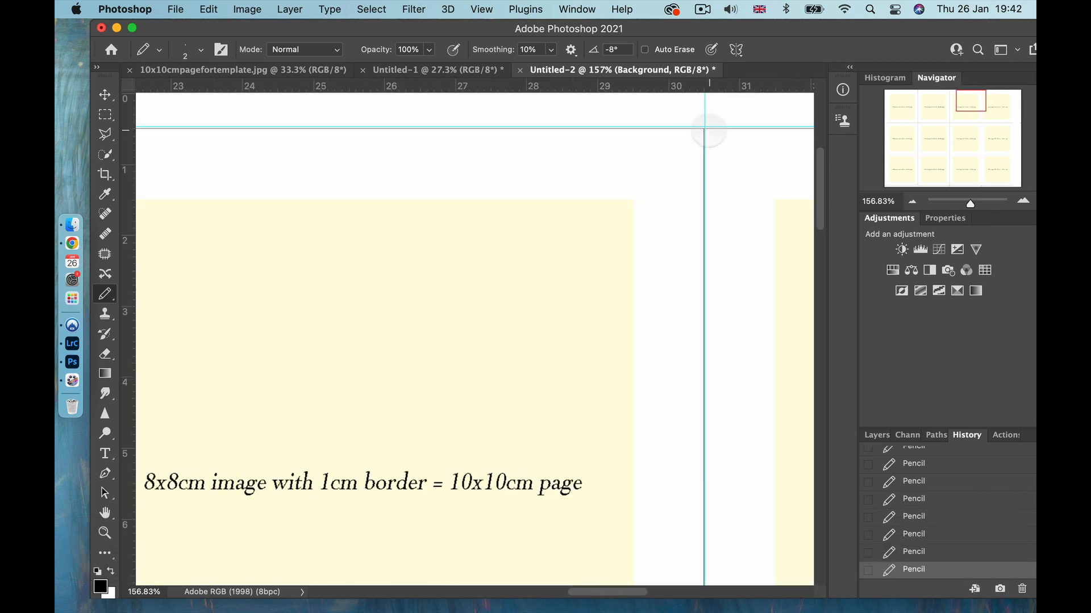
drag(704, 130, 705, 78)
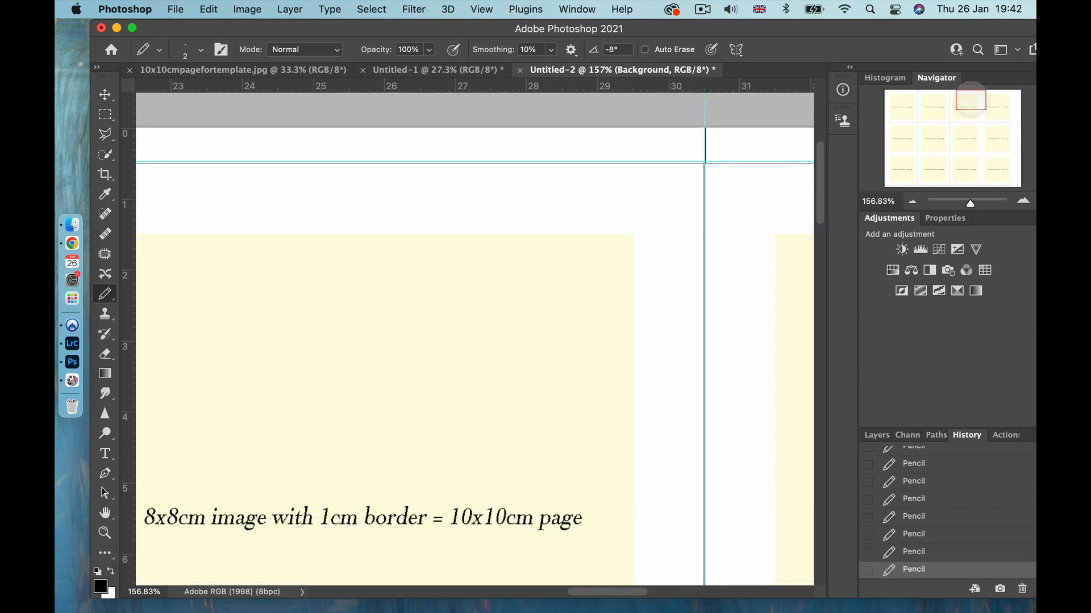
drag(971, 97, 946, 98)
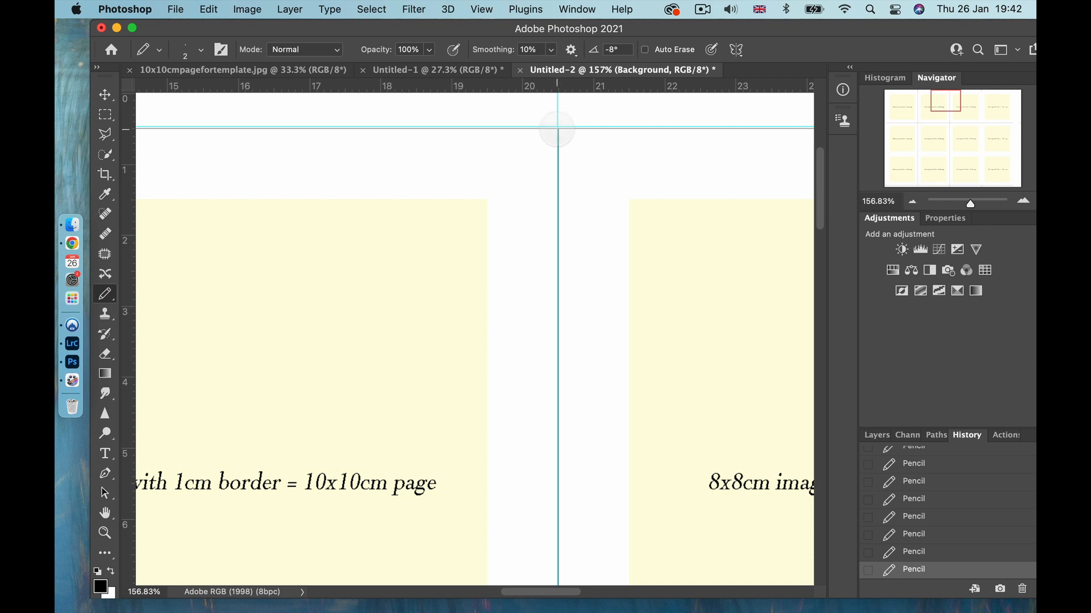
scroll(560, 102, up, 2)
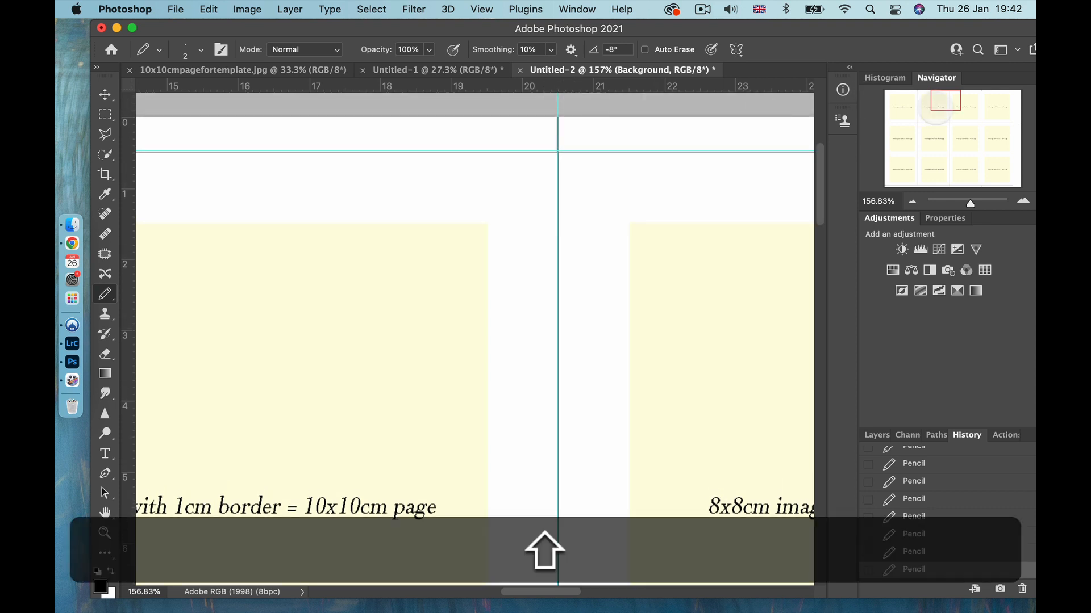
scroll(474, 341, down, 2)
scroll(474, 341, left, 10)
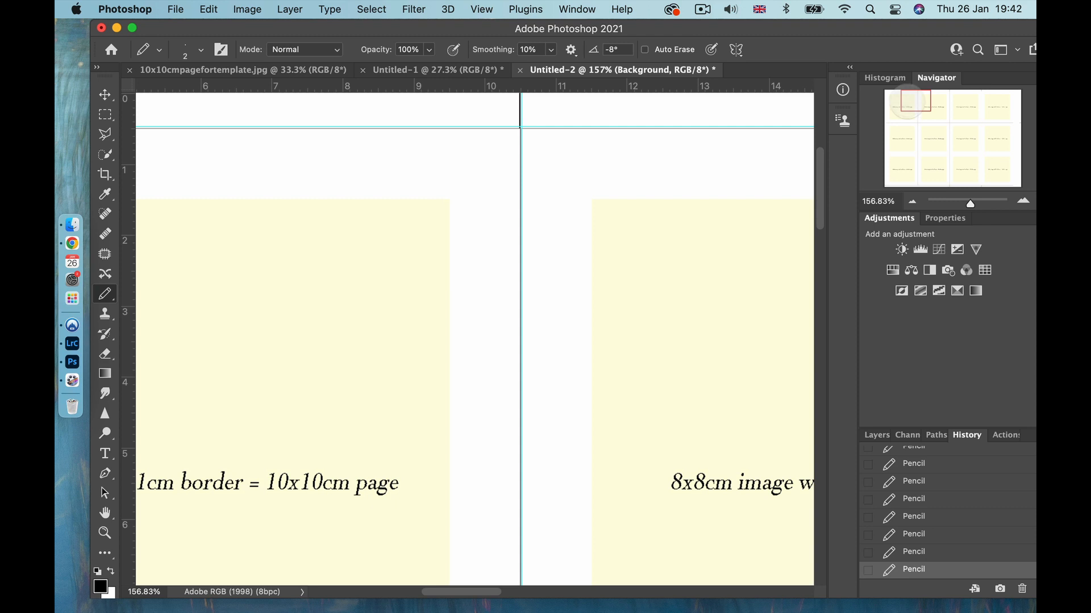
Hide the three page-row layers Layer 1, Layer 1 copy and Layer 1 copy 2, leaving only the Background visible.
drag(970, 202, 960, 203)
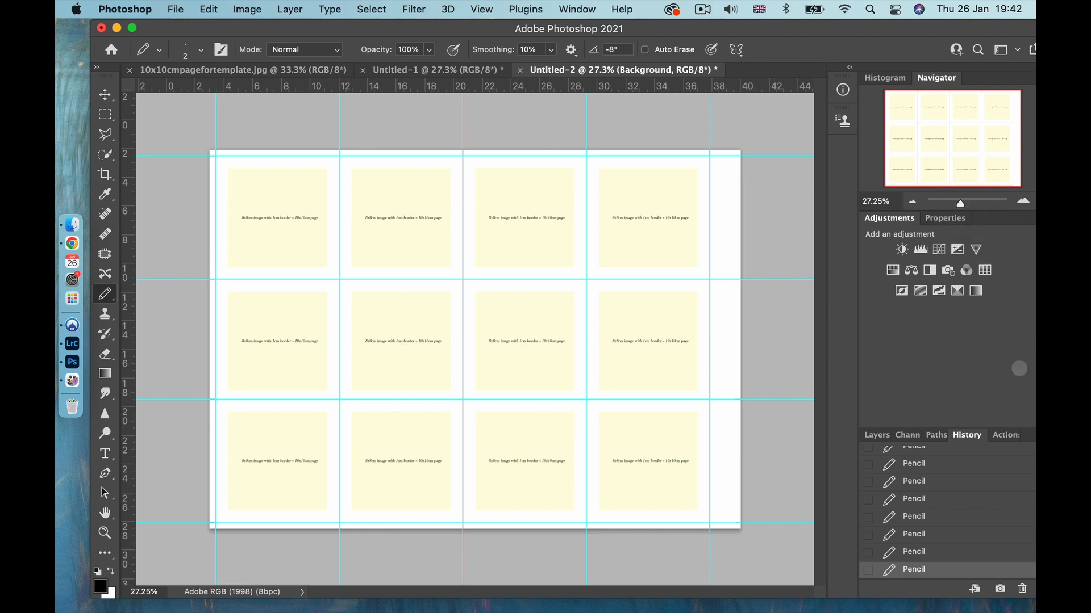
click(876, 435)
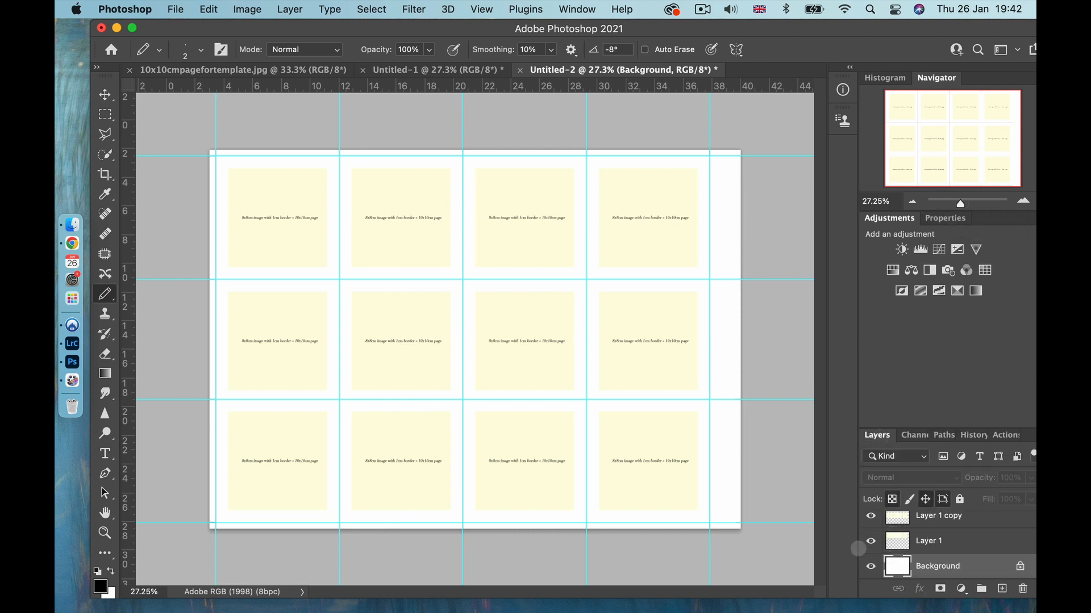
click(870, 541)
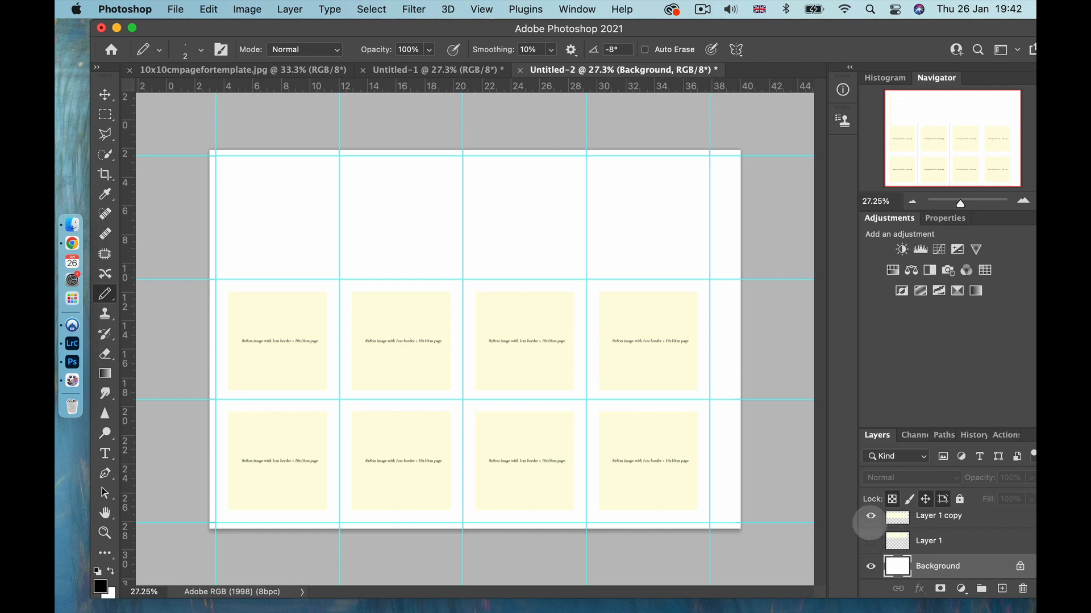
click(870, 516)
scroll(870, 514, up, 2)
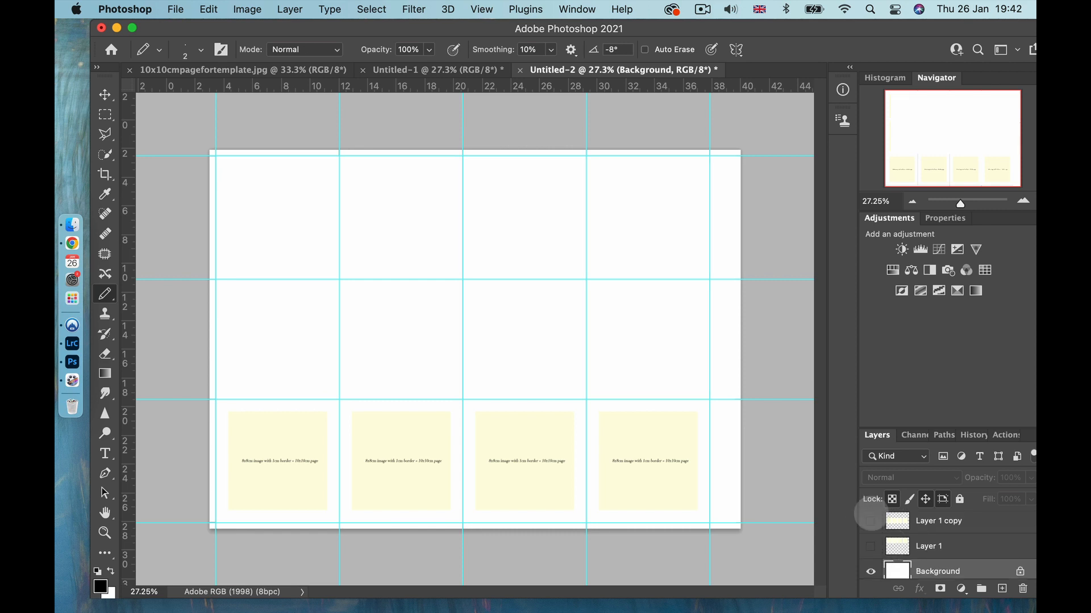
scroll(870, 514, up, 1)
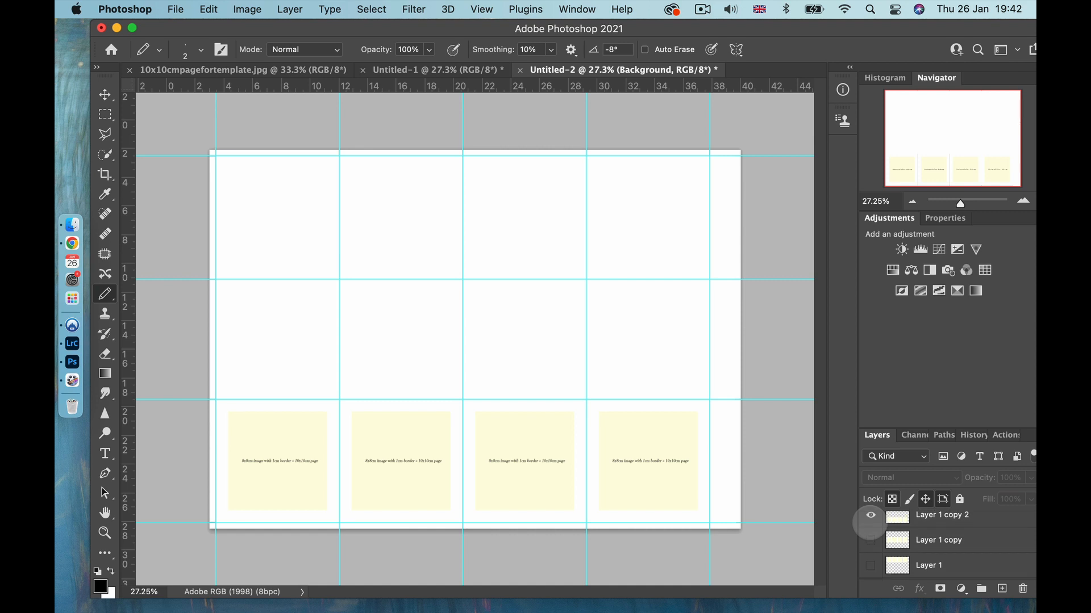
click(870, 516)
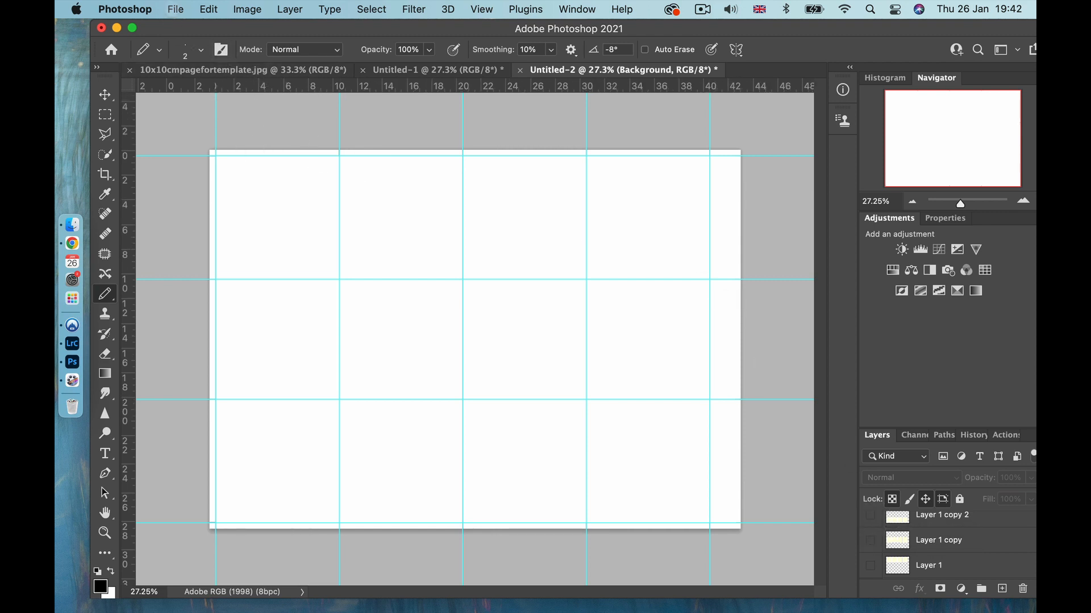
Save the sheet to cloud documents as "template for 10x10cm pages with marks for folds and trim".
click(175, 9)
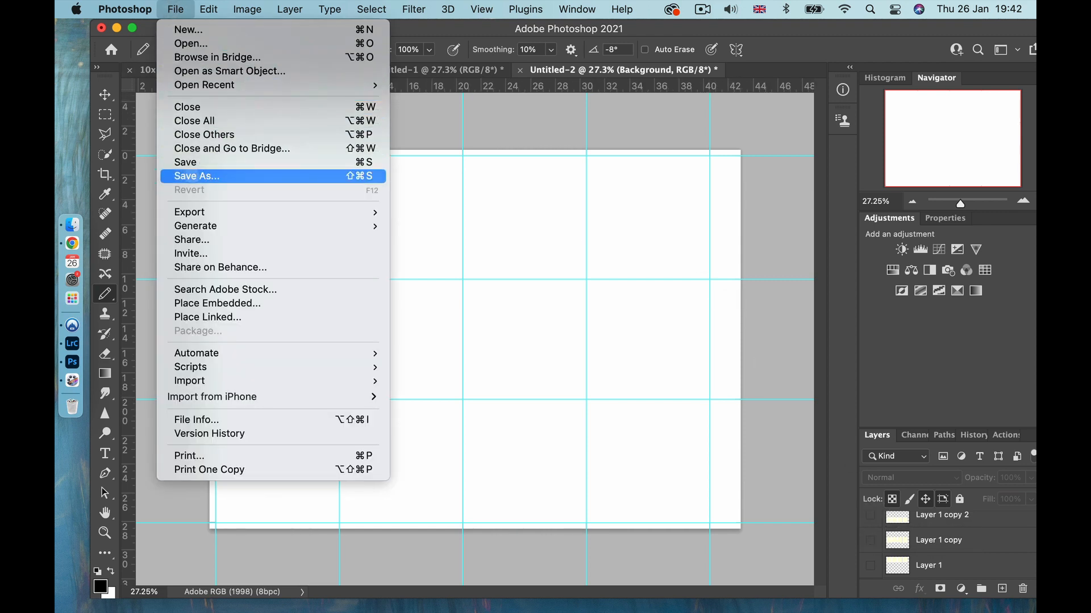
click(189, 176)
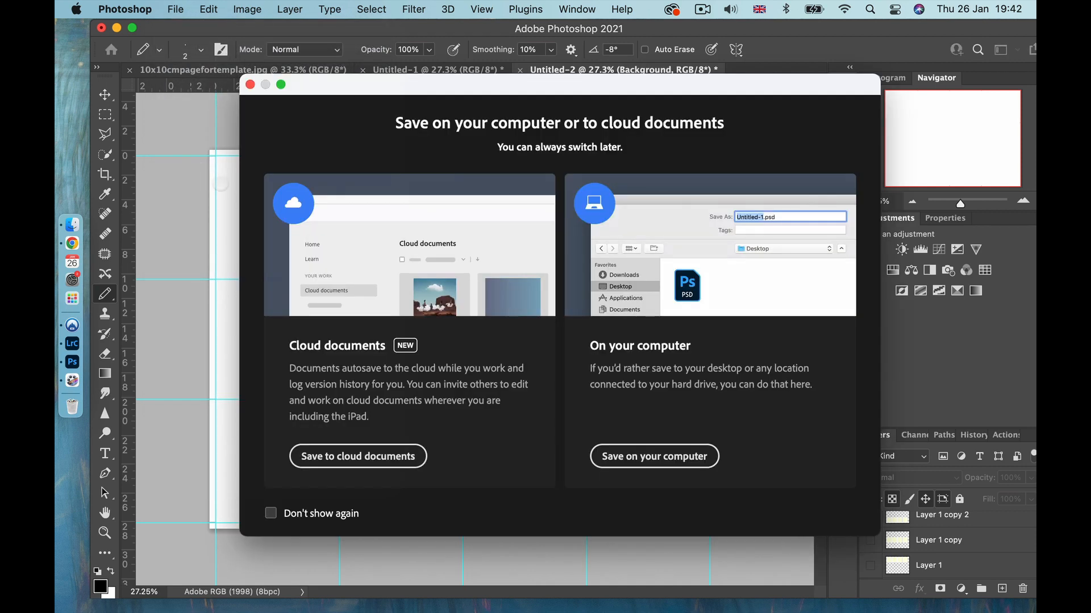
click(360, 455)
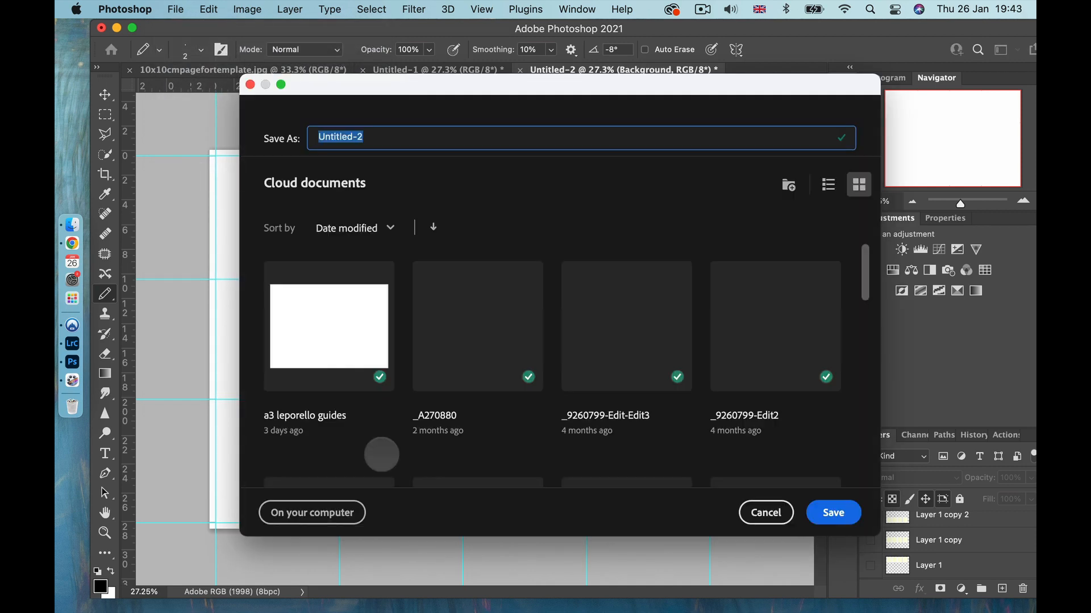
text(template )
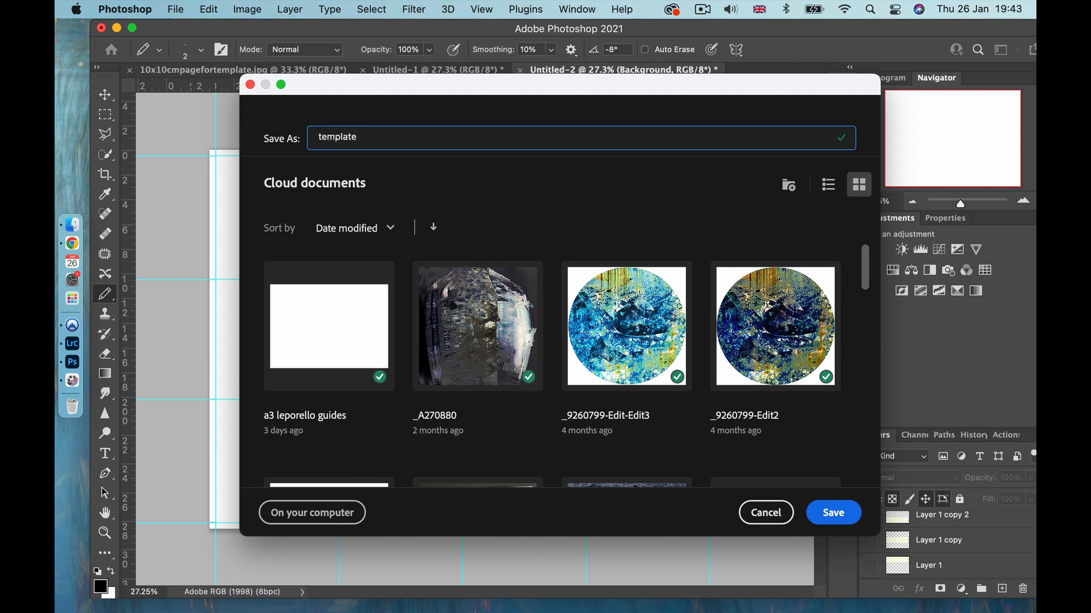
text(for 10x10cm pages with marks )
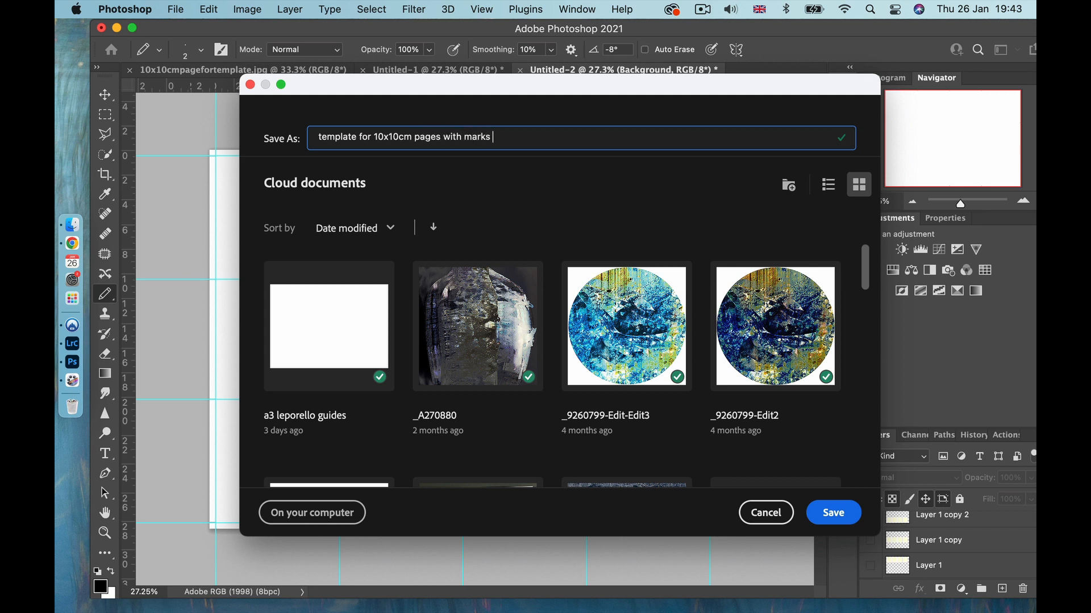
text(for folds and trim)
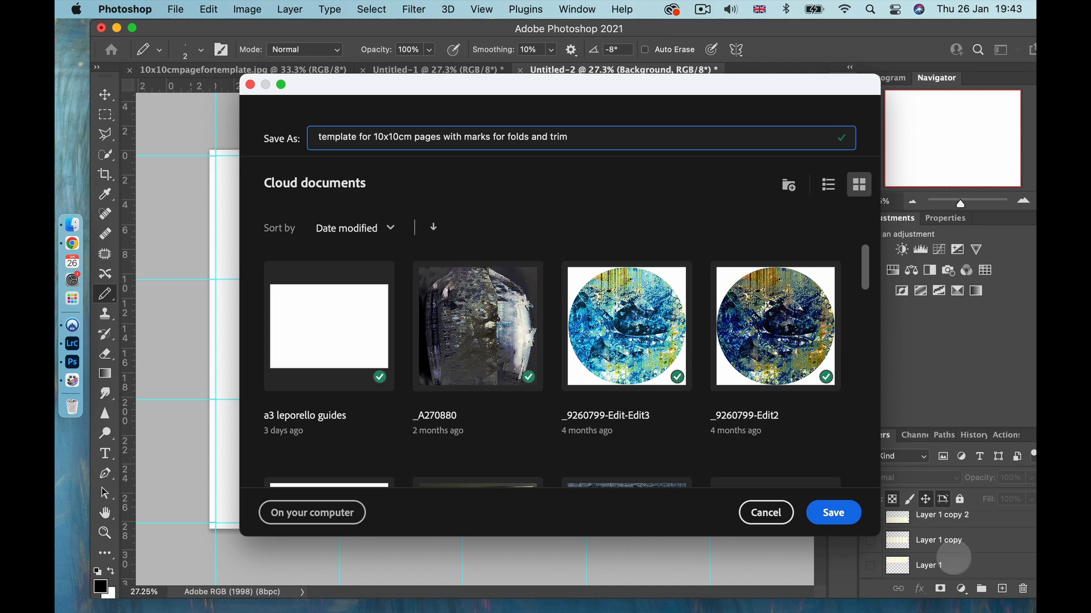
click(816, 513)
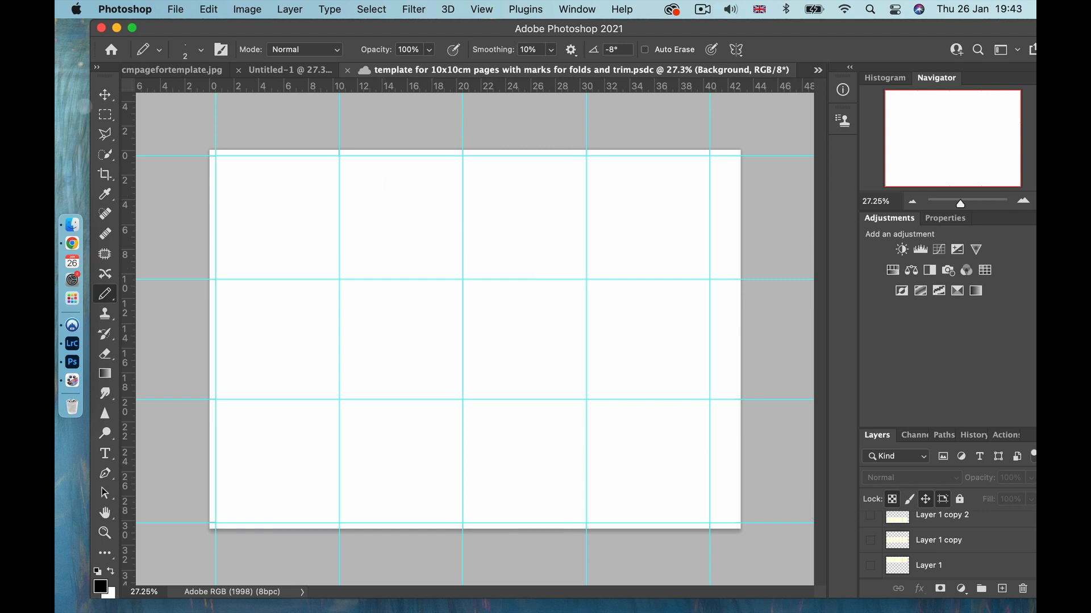
Open "spring to come after winter.jpg" from the computer's Pictures folder, under 2023 and Picsart AI hokusai.
click(175, 9)
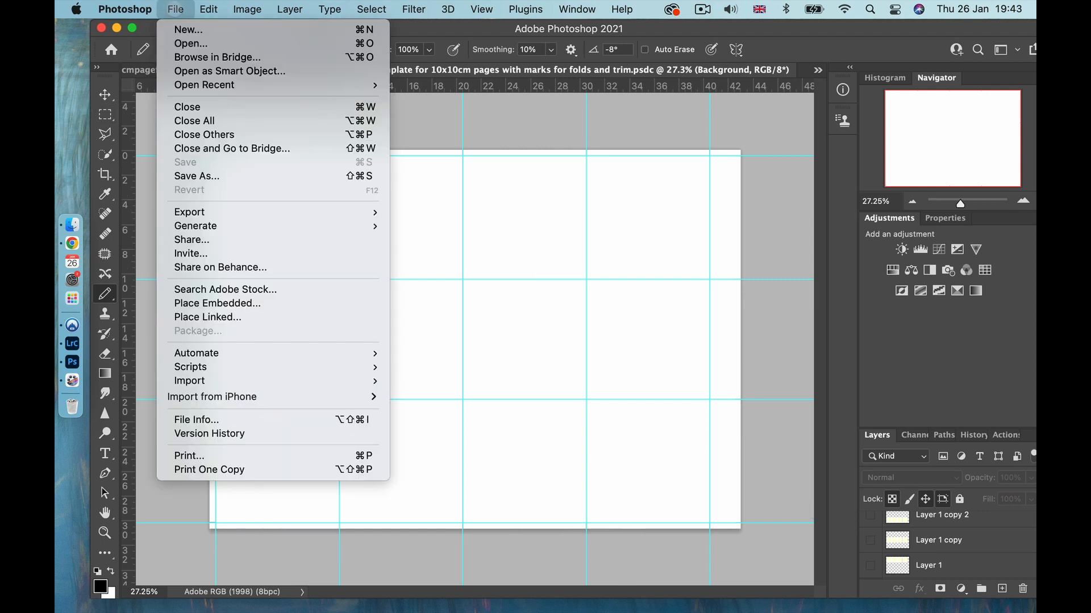
click(190, 43)
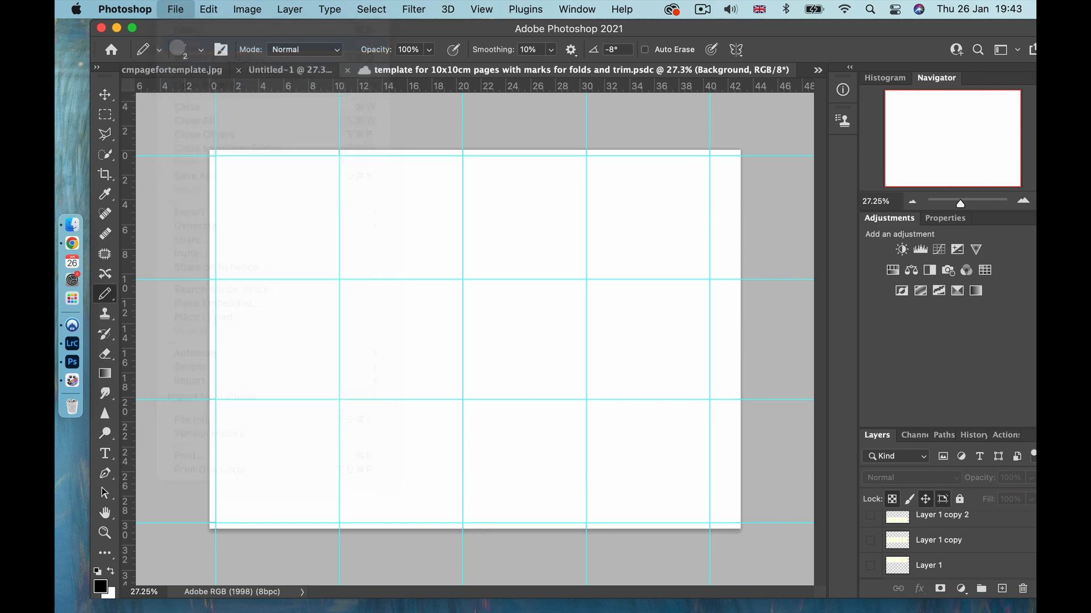
scroll(458, 353, down, 2)
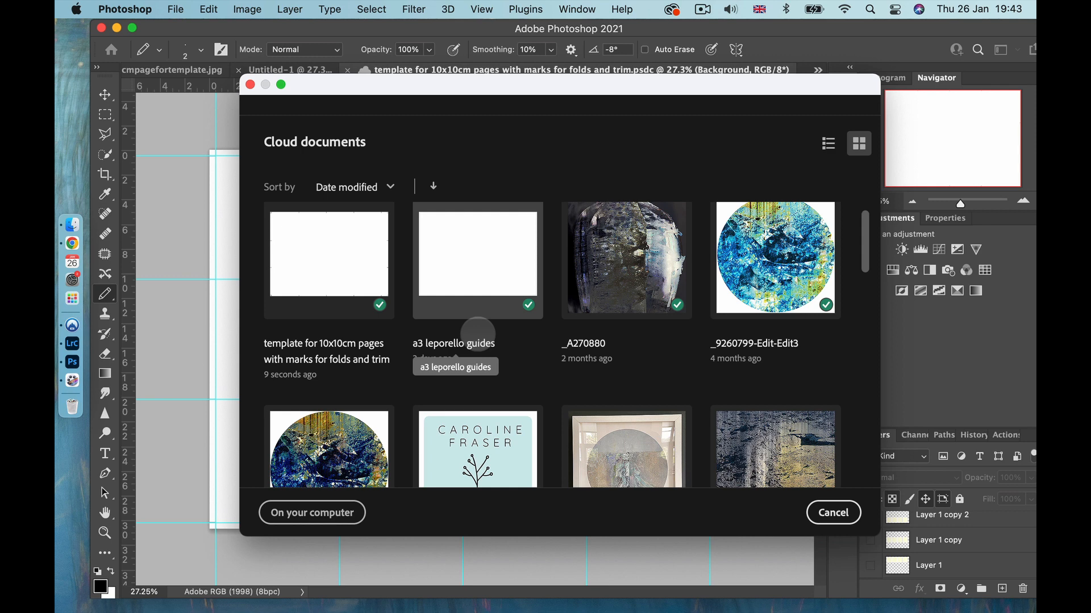
click(278, 513)
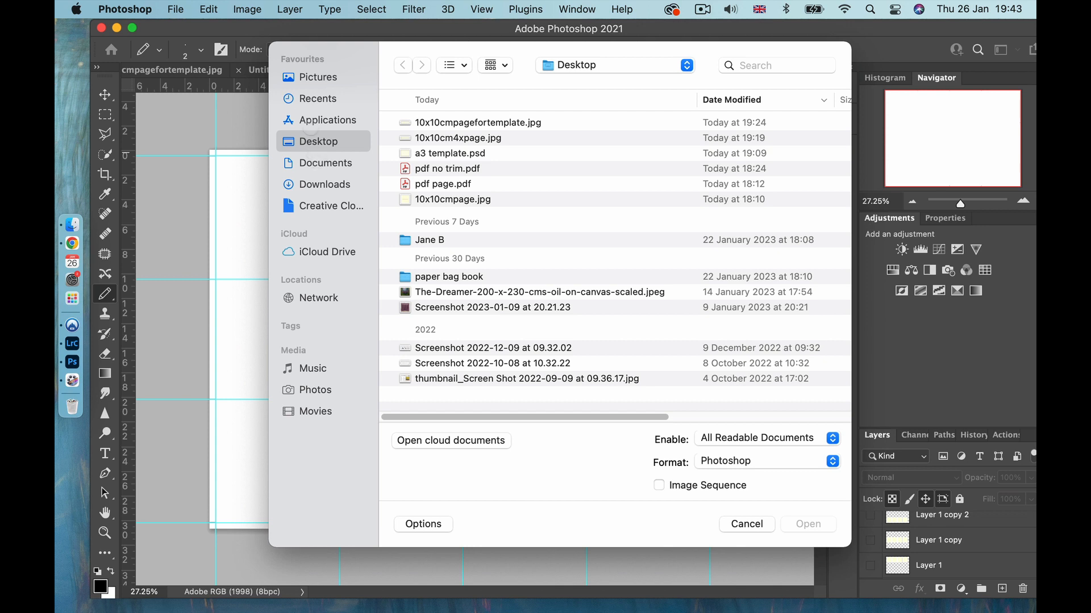
click(307, 77)
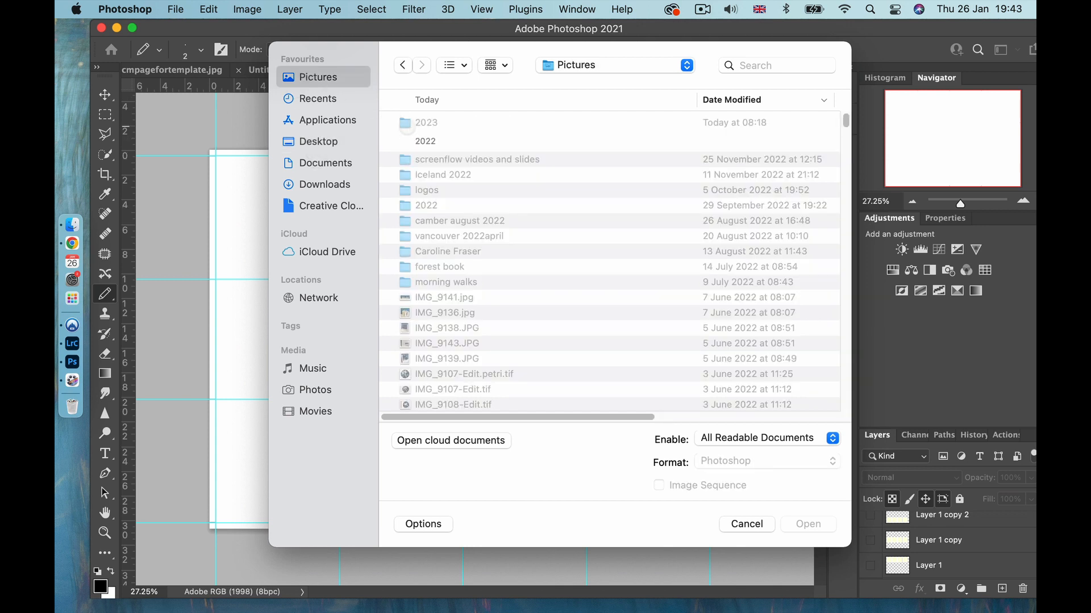
double_click(406, 123)
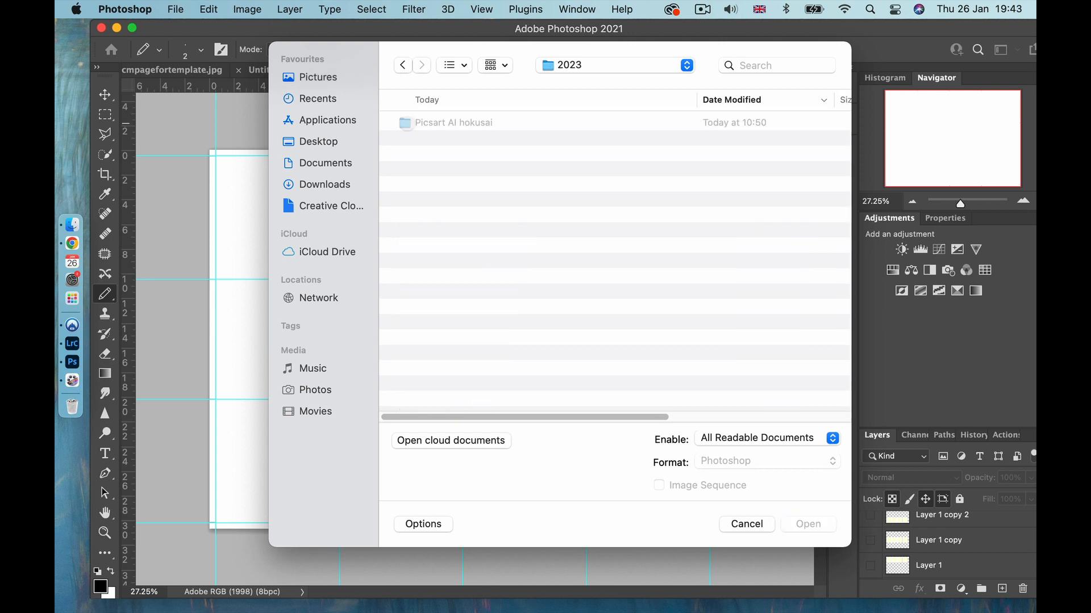
double_click(406, 123)
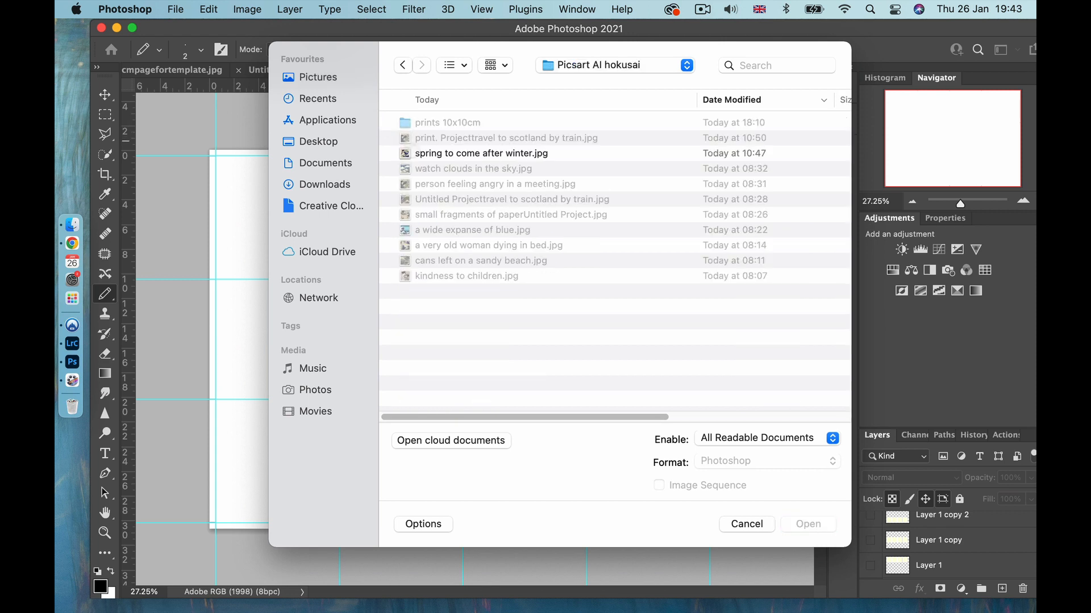
click(419, 155)
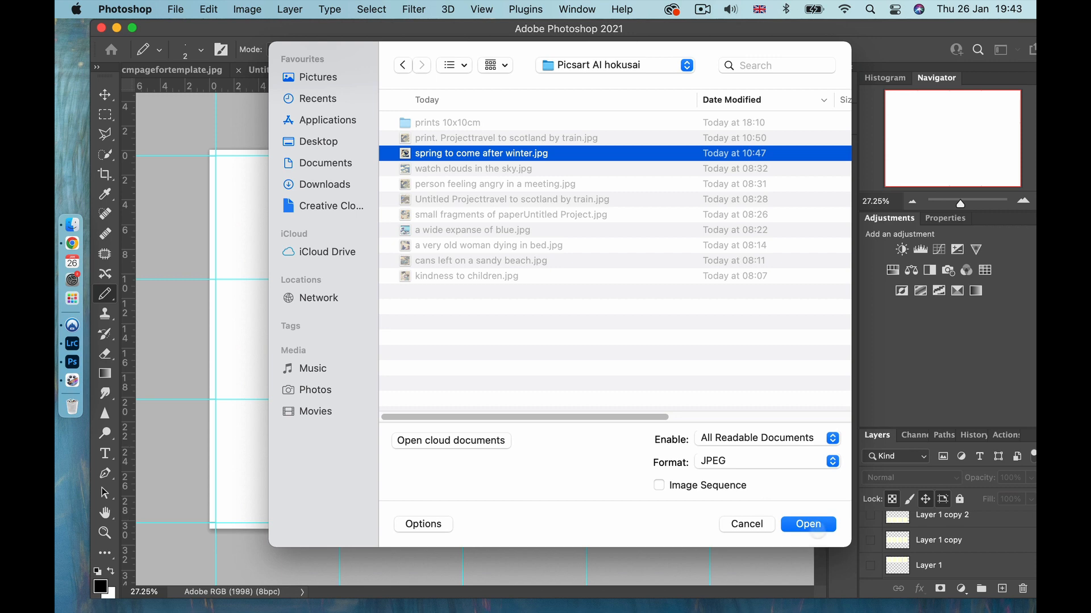
click(808, 524)
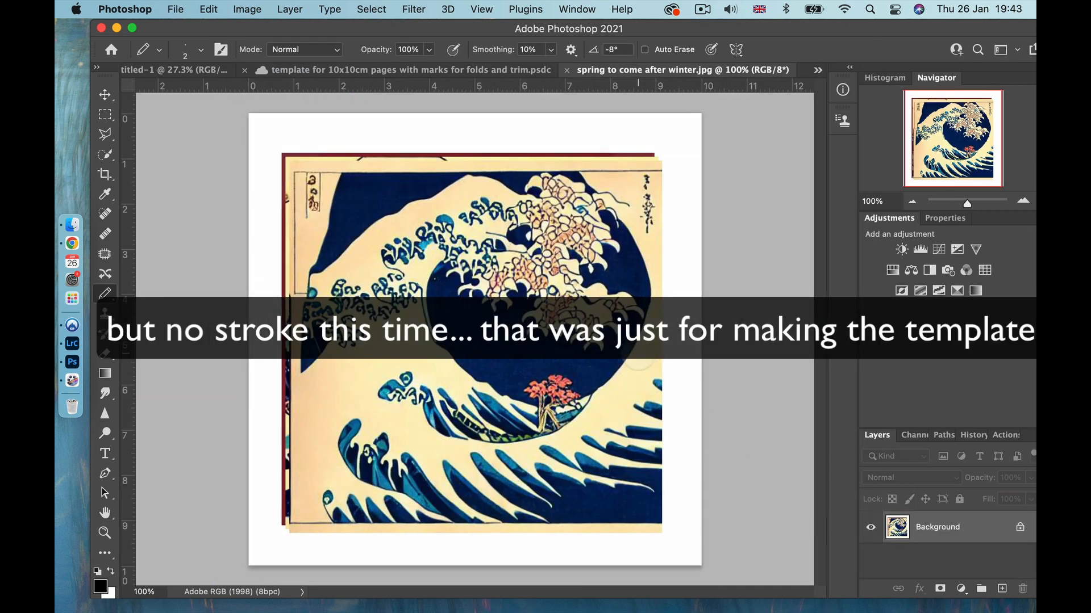
Copy the entire wave image into the template document and move it into the upper-left 10x10 cm guide cell.
key(super+a)
key(super+c)
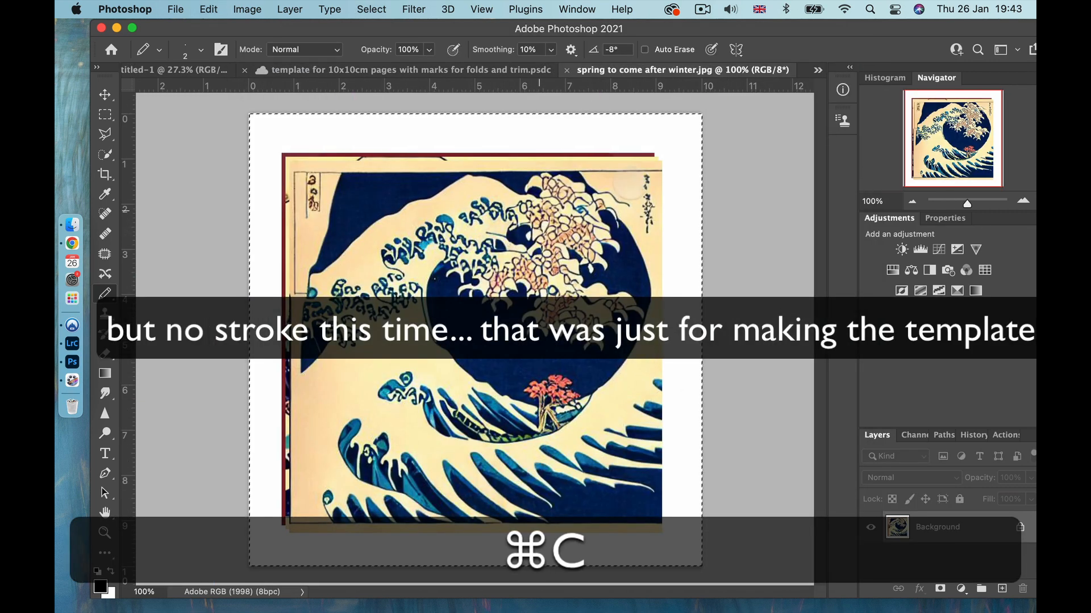
click(310, 69)
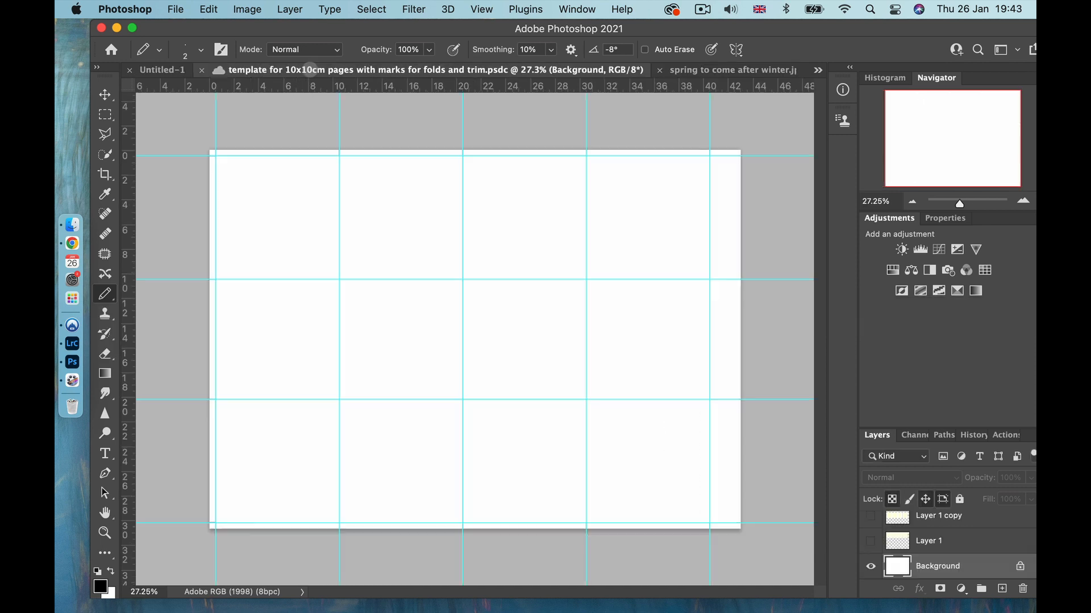
key(super+v)
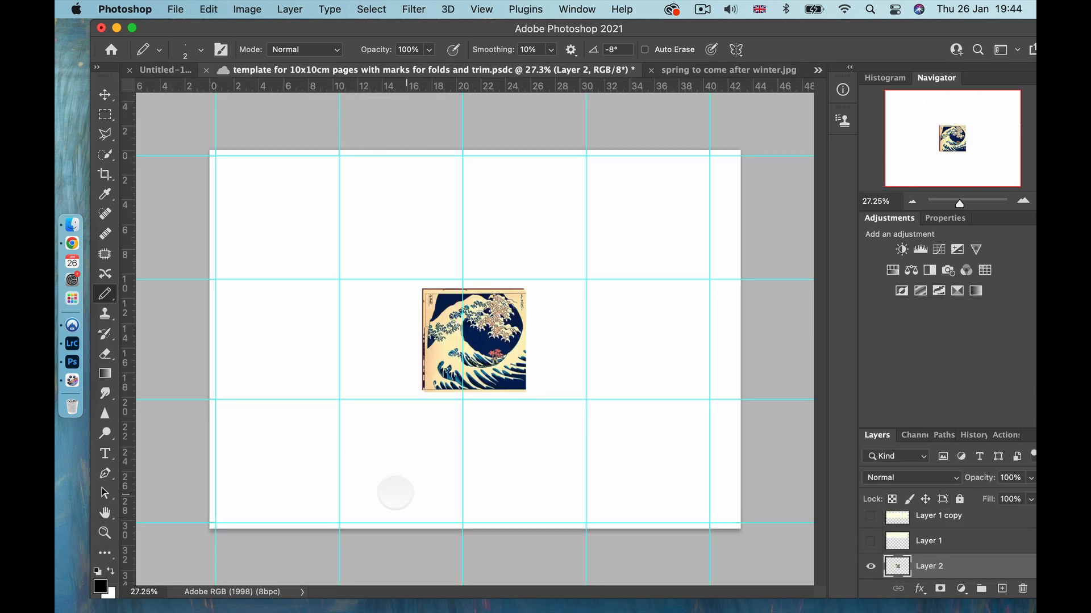
click(104, 94)
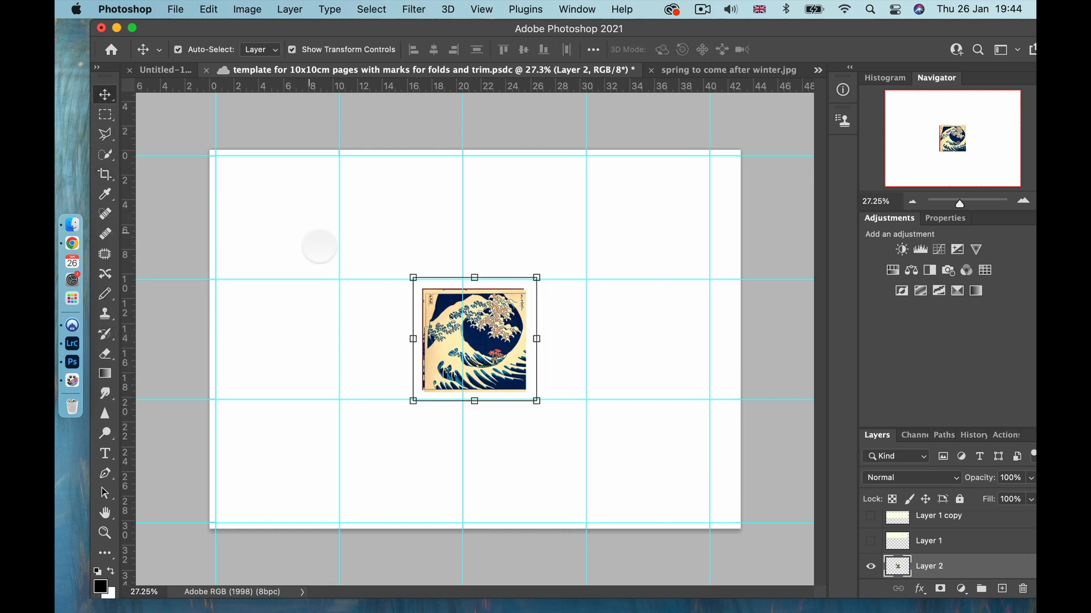
drag(487, 300, 291, 180)
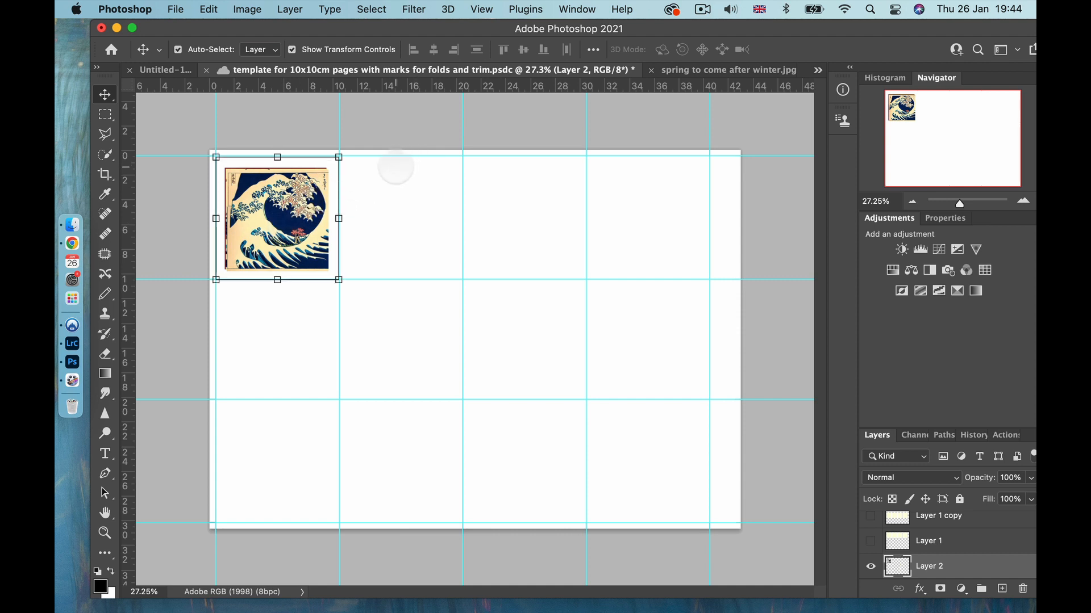
click(405, 123)
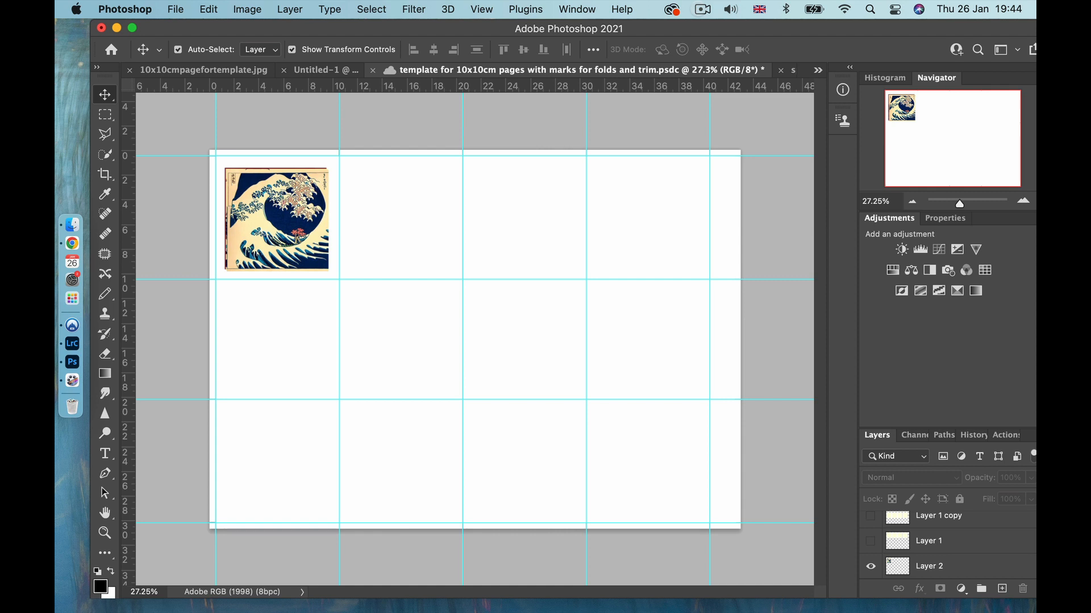
click(702, 9)
click(733, 46)
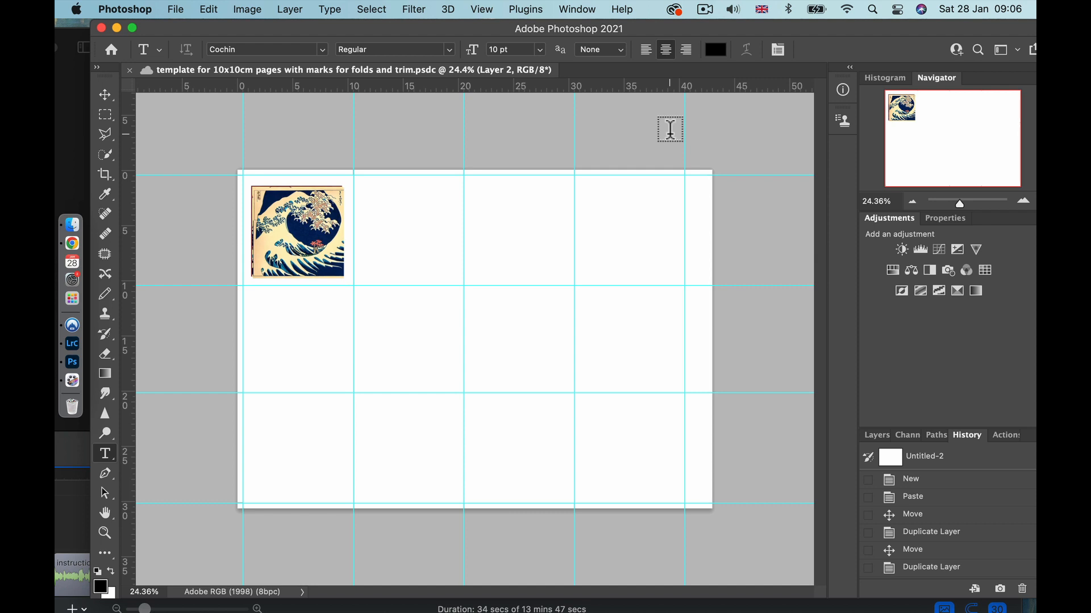
Open "spring to come after winter copy.jpg" from the "prints 10x10cm" folder inside Picsart AI hokusai.
click(176, 9)
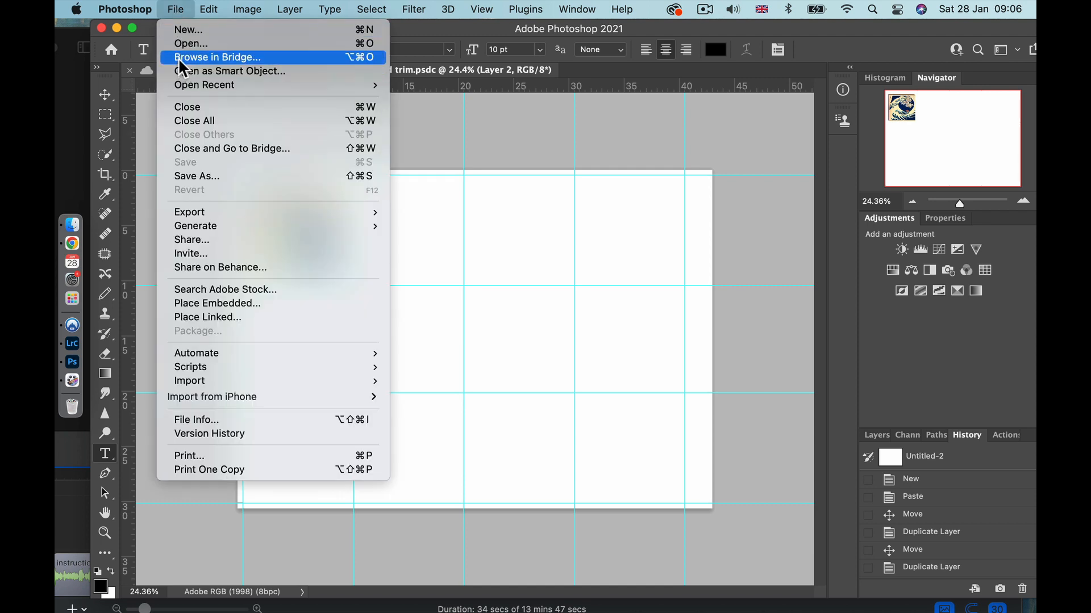
click(182, 43)
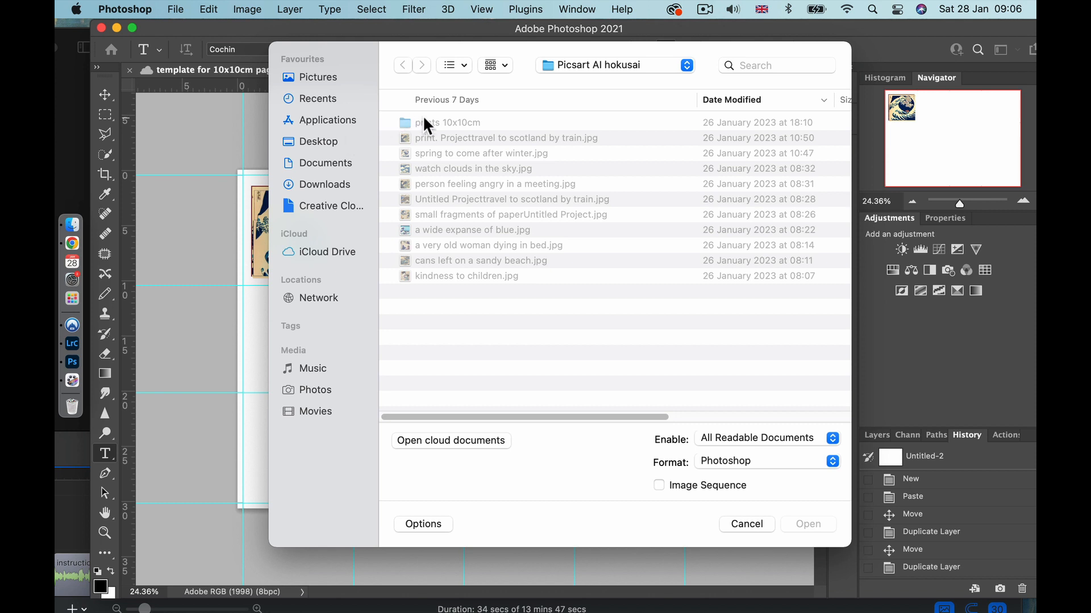
click(424, 119)
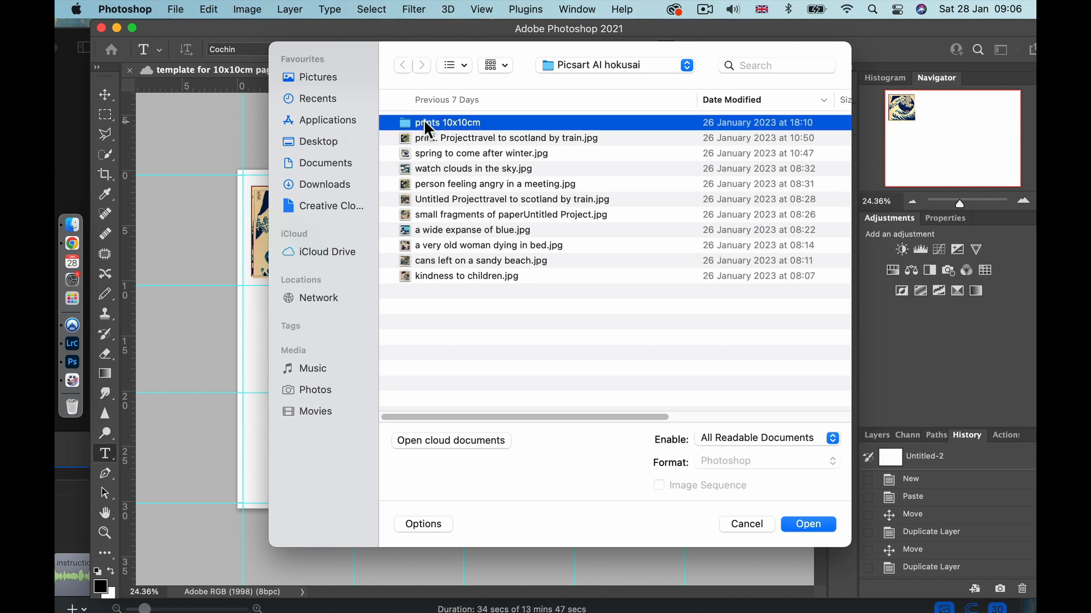
click(807, 523)
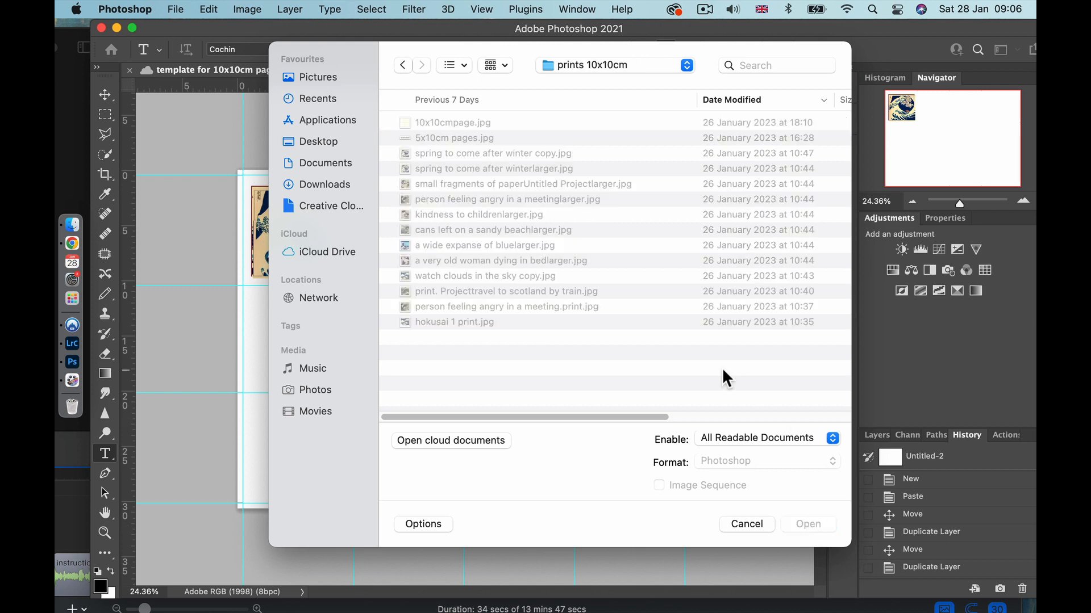
click(502, 153)
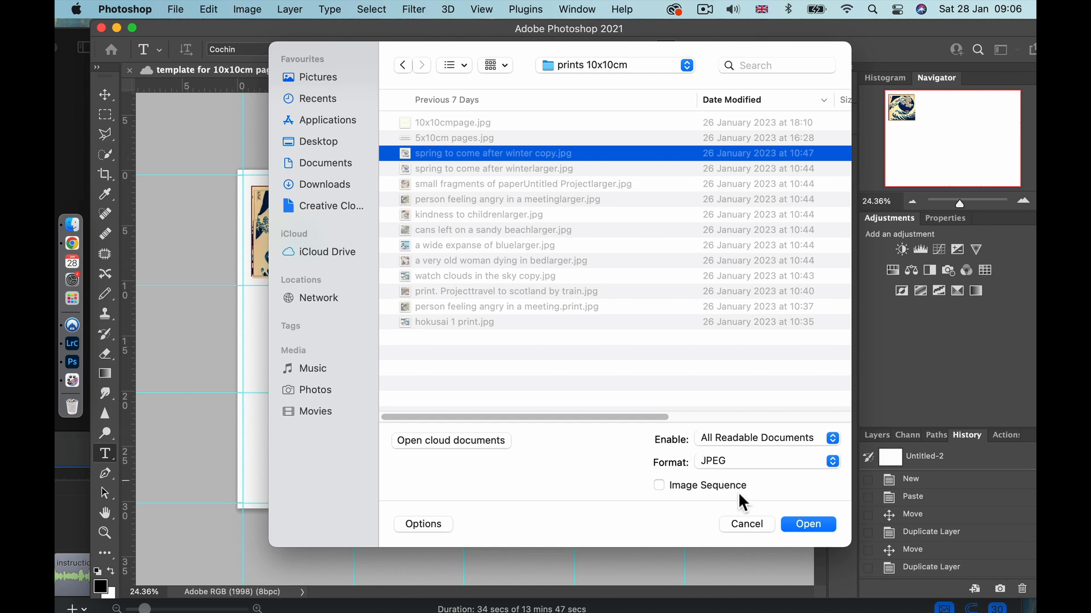
click(808, 524)
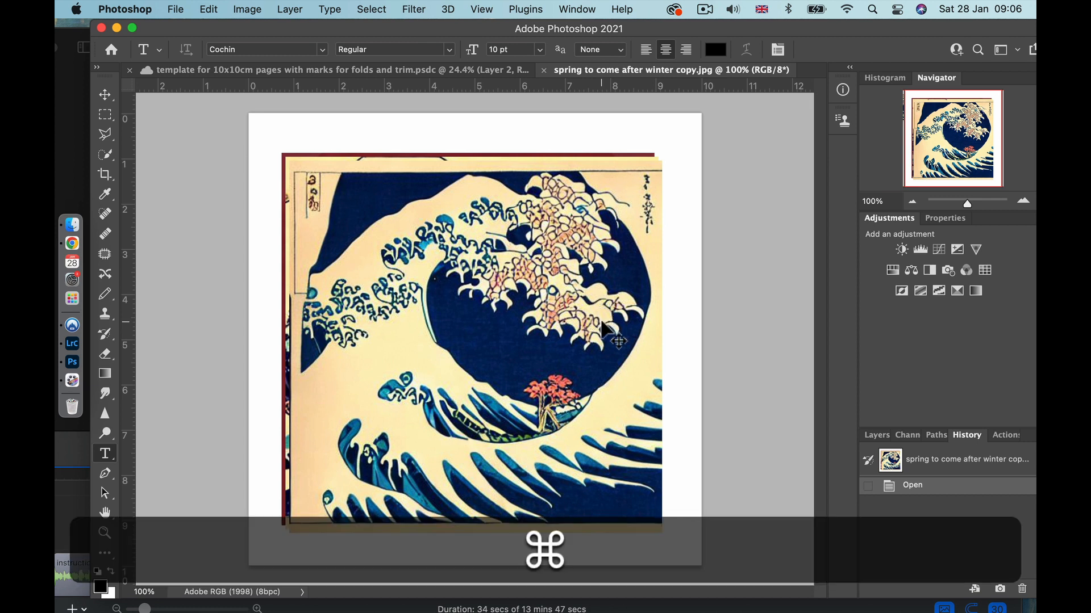
Copy the entire wave image and paste it into the 10x10cm pages template document.
key(super+a)
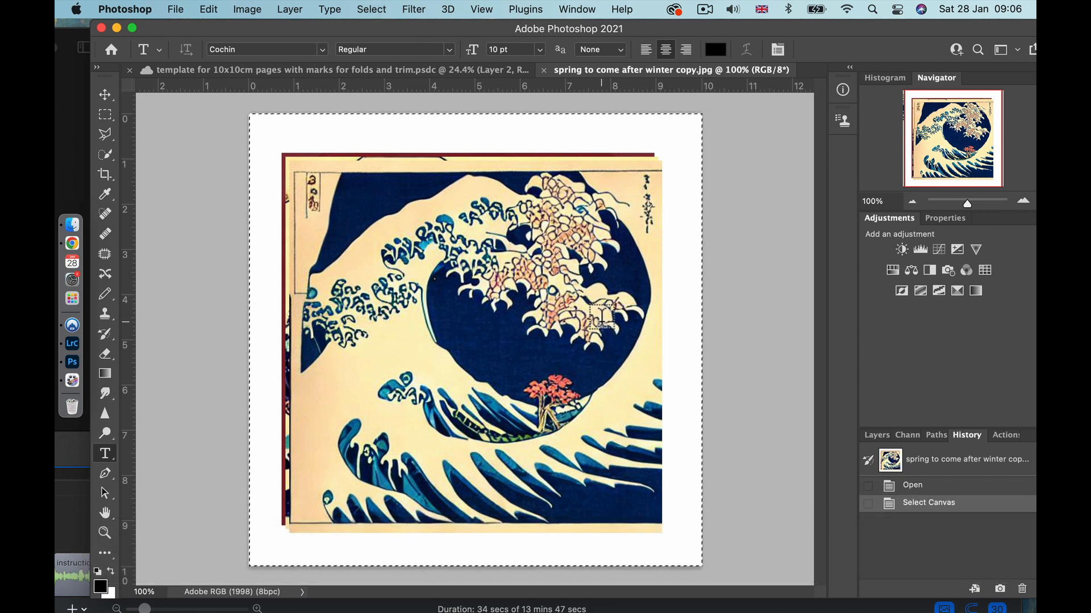
key(super+c)
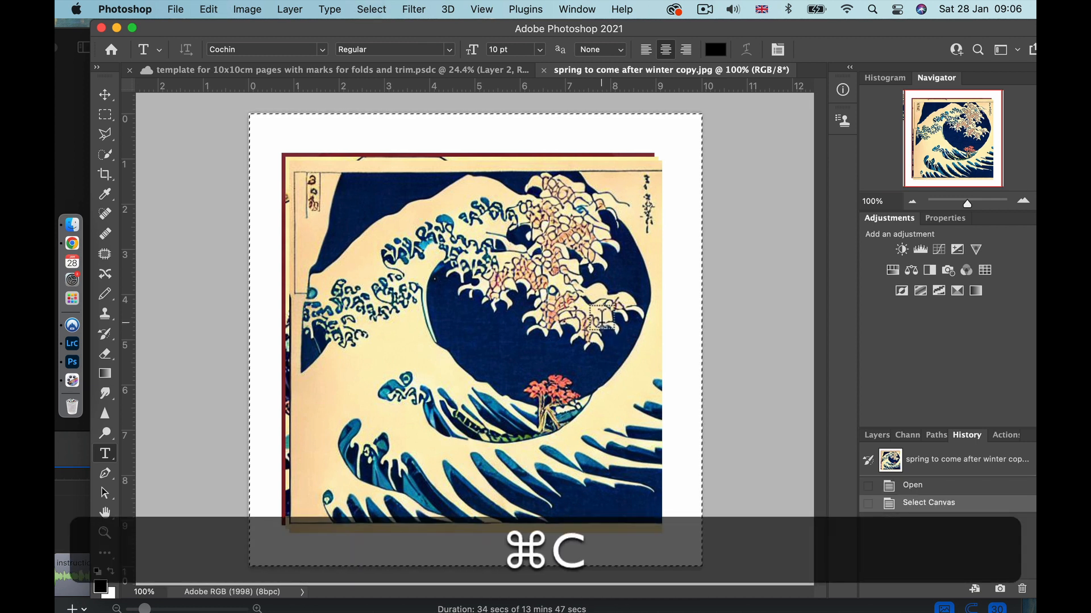
click(256, 71)
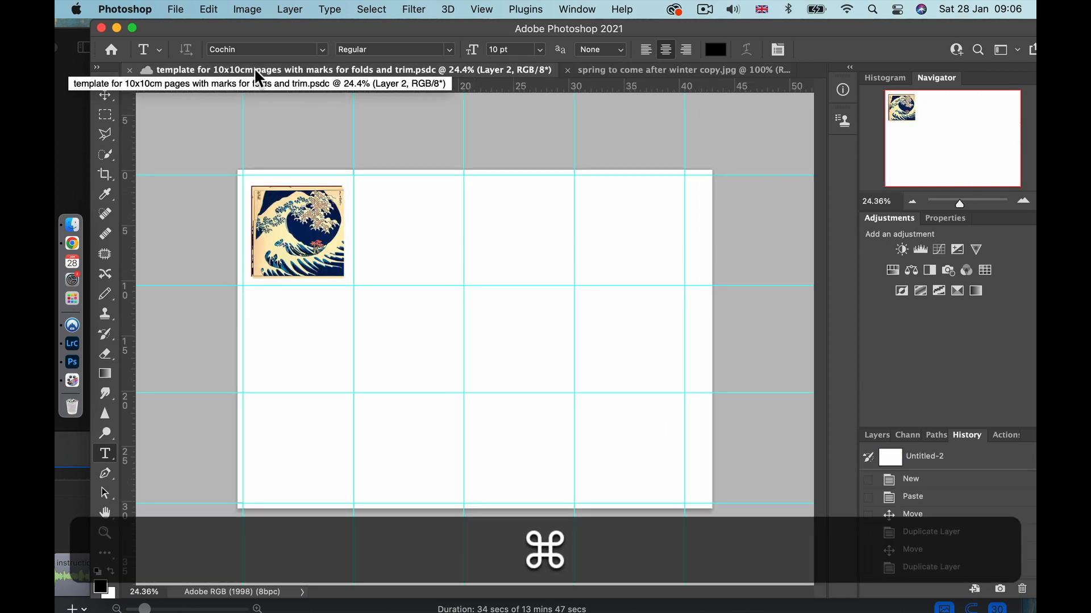
key(super+v)
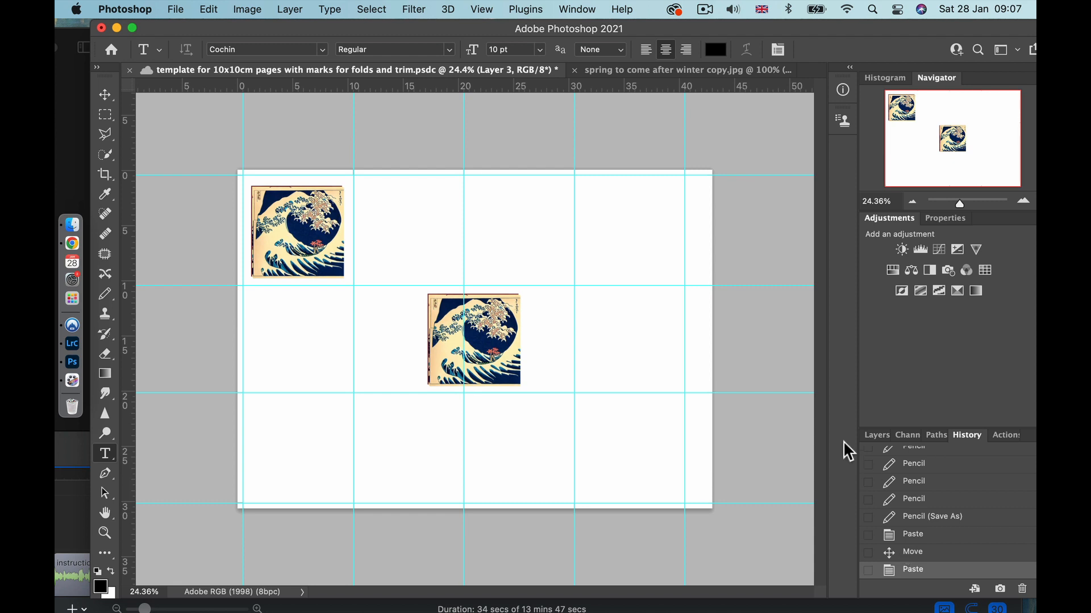
Delete the three hidden yellow page layers: Layer 1, Layer 1 copy and Layer 1 copy 2.
click(876, 438)
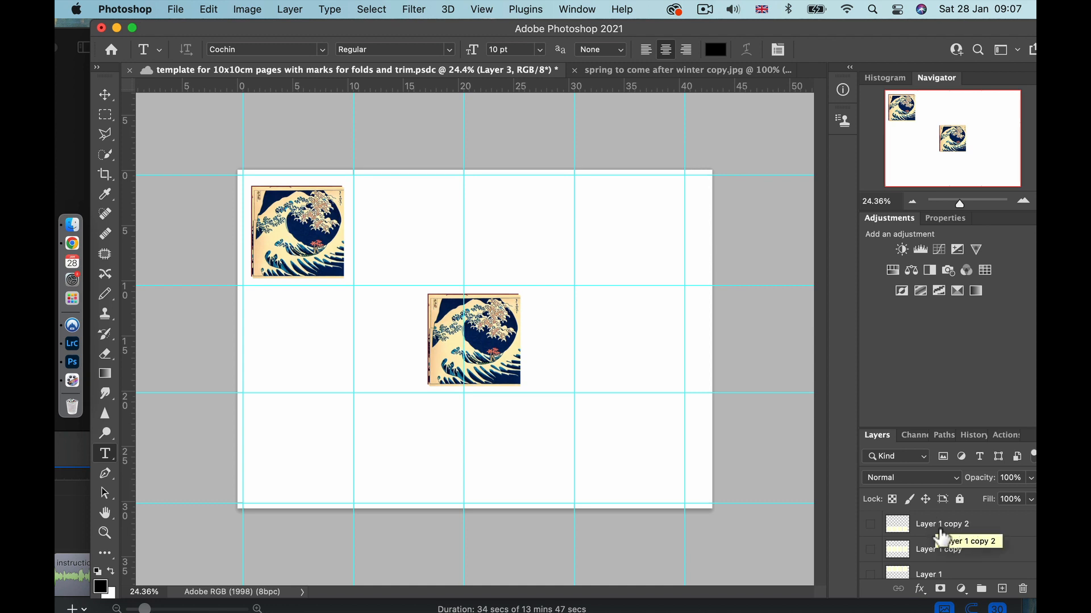
scroll(943, 534, down, 3)
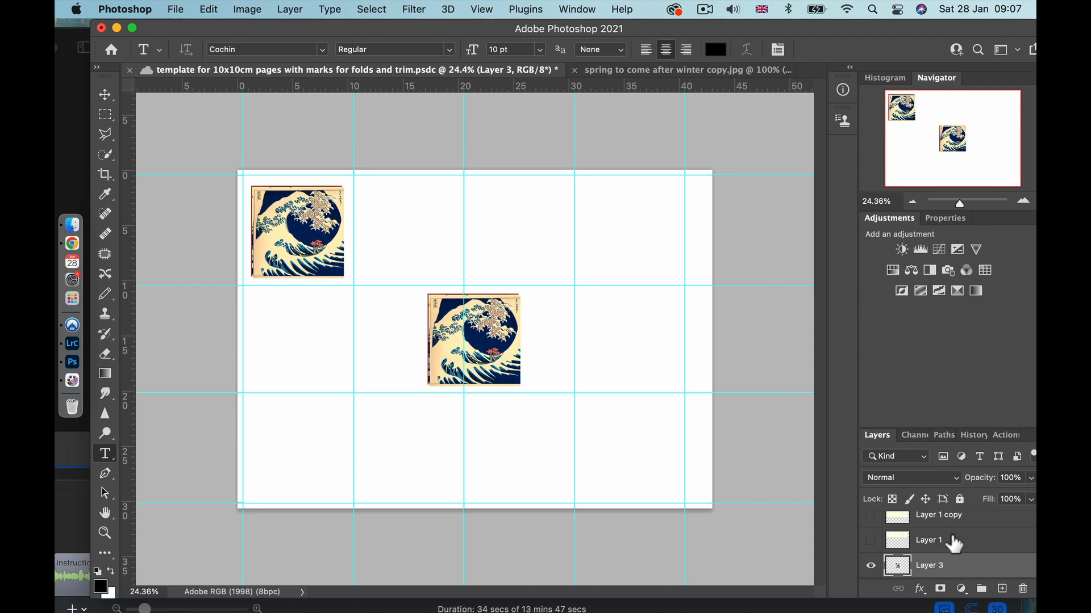
click(957, 544)
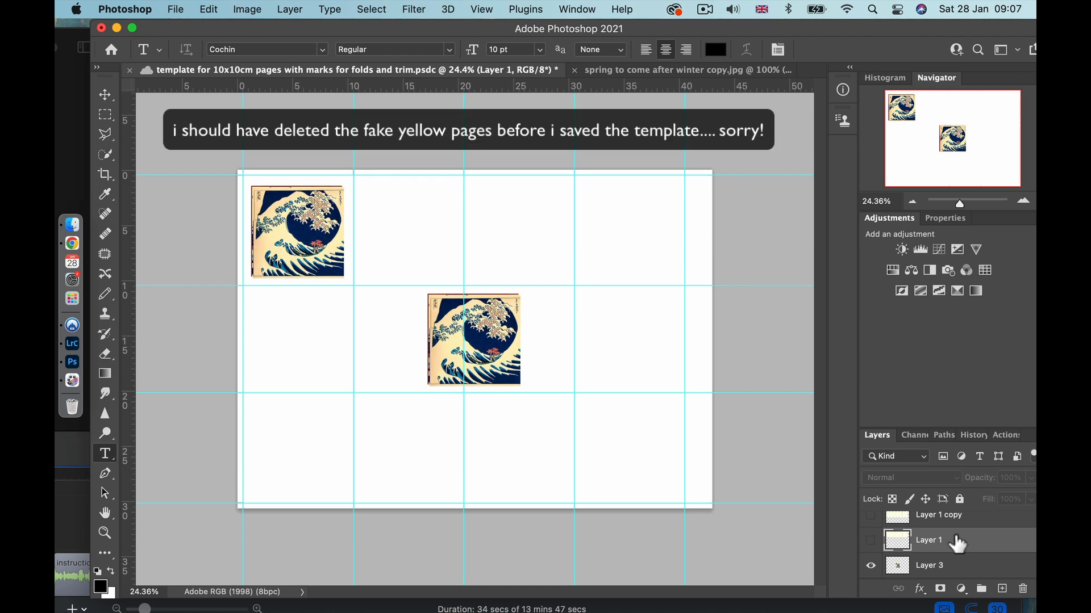
key(BackSpace)
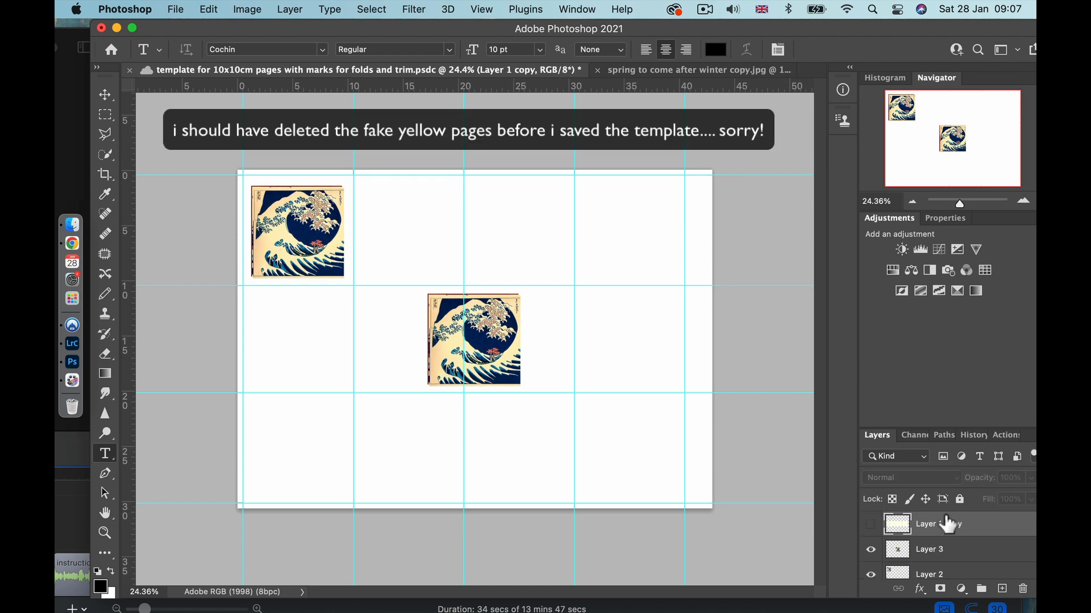
key(BackSpace)
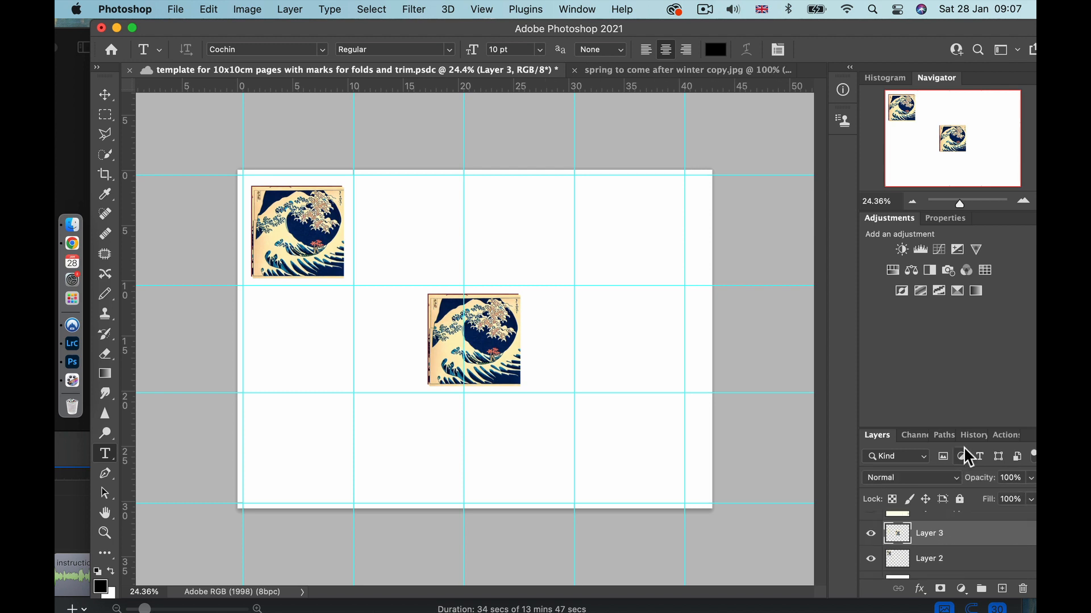
scroll(958, 534, up, 1)
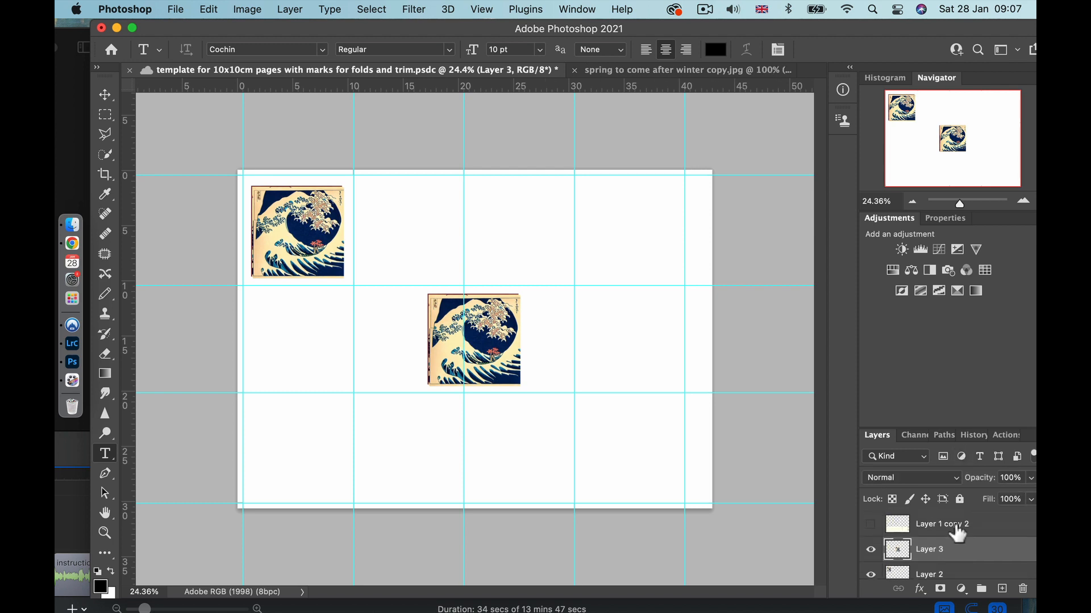
click(942, 525)
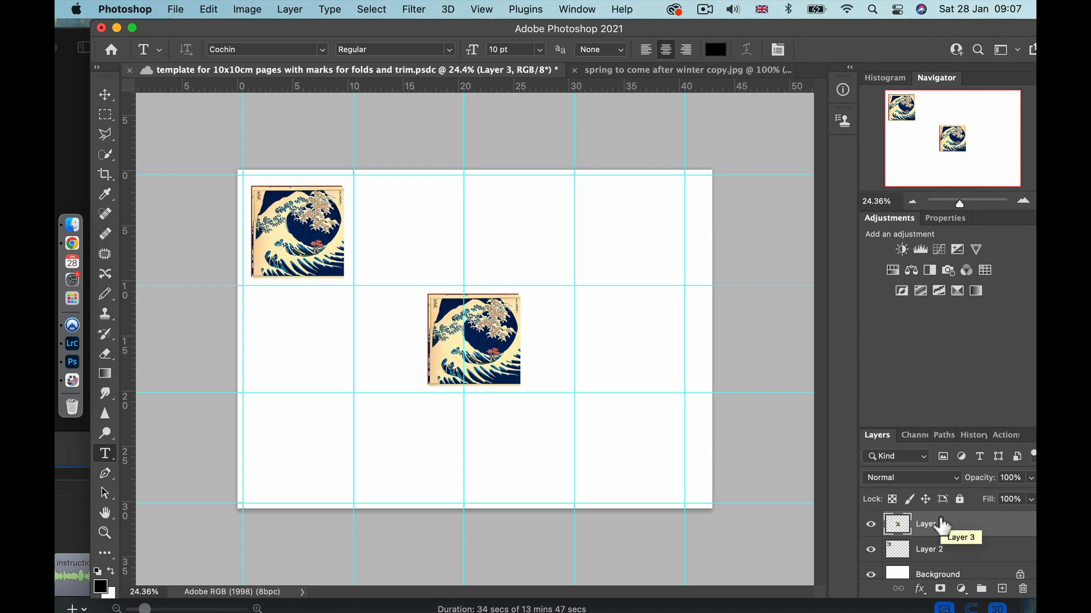
Move the pasted wave image on Layer 3 into the second 10x10 cm cell of the top row.
click(902, 551)
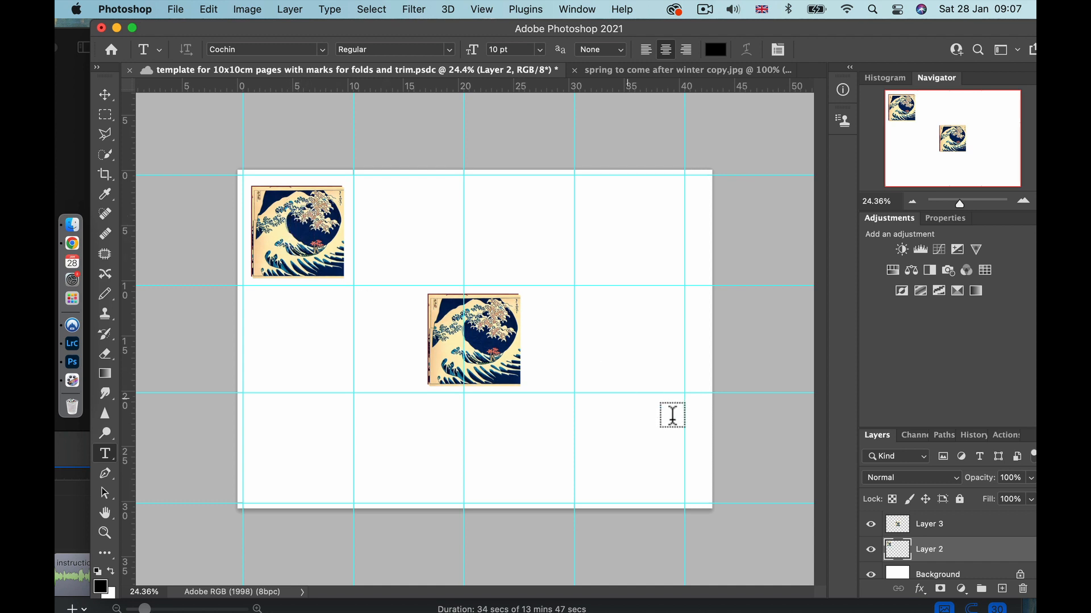
click(920, 528)
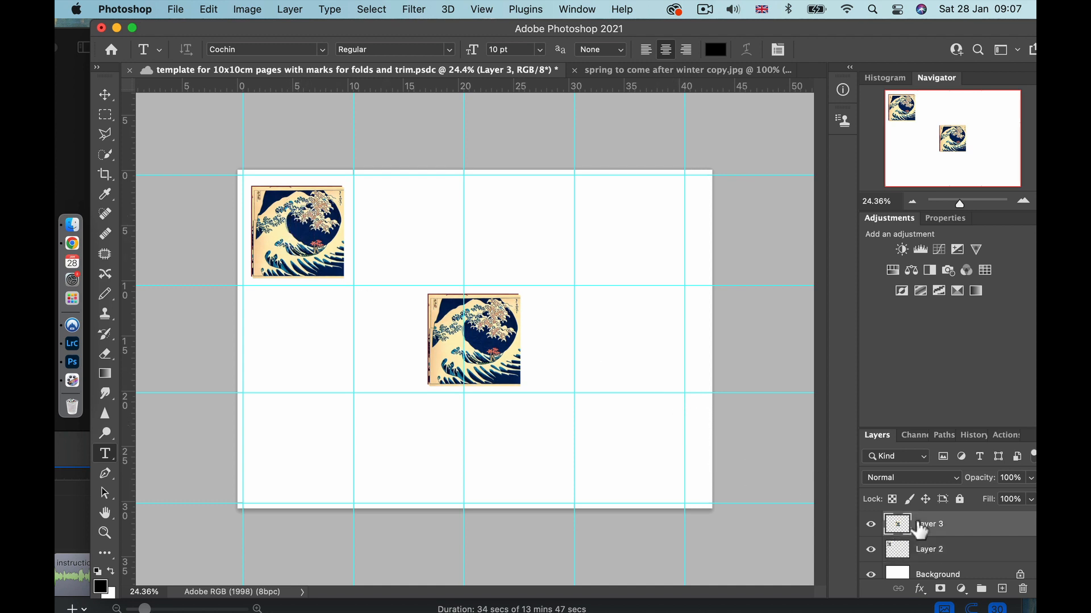
click(104, 95)
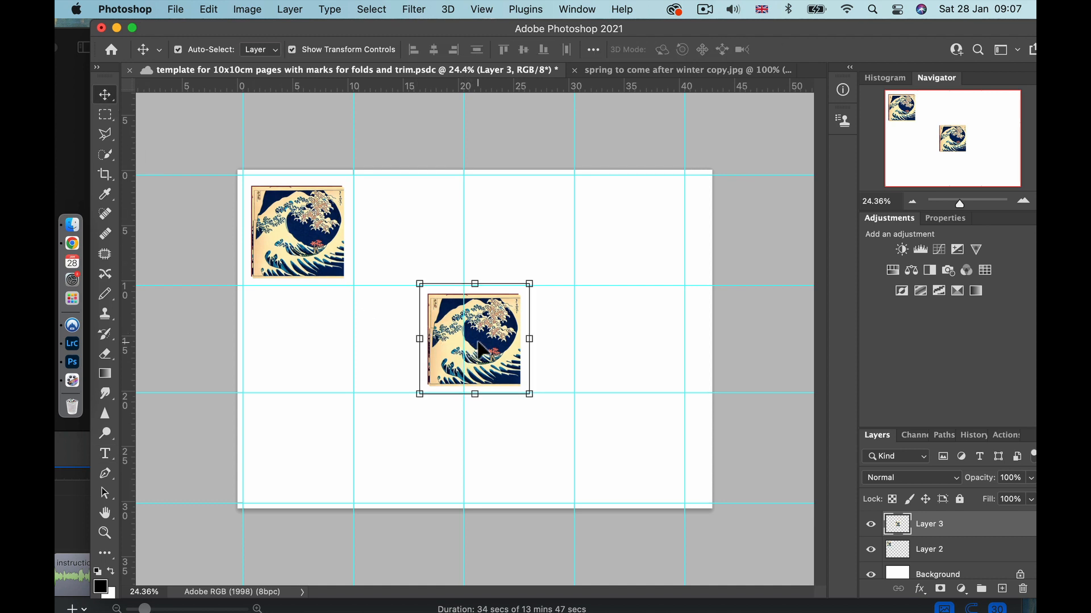
drag(481, 351, 422, 247)
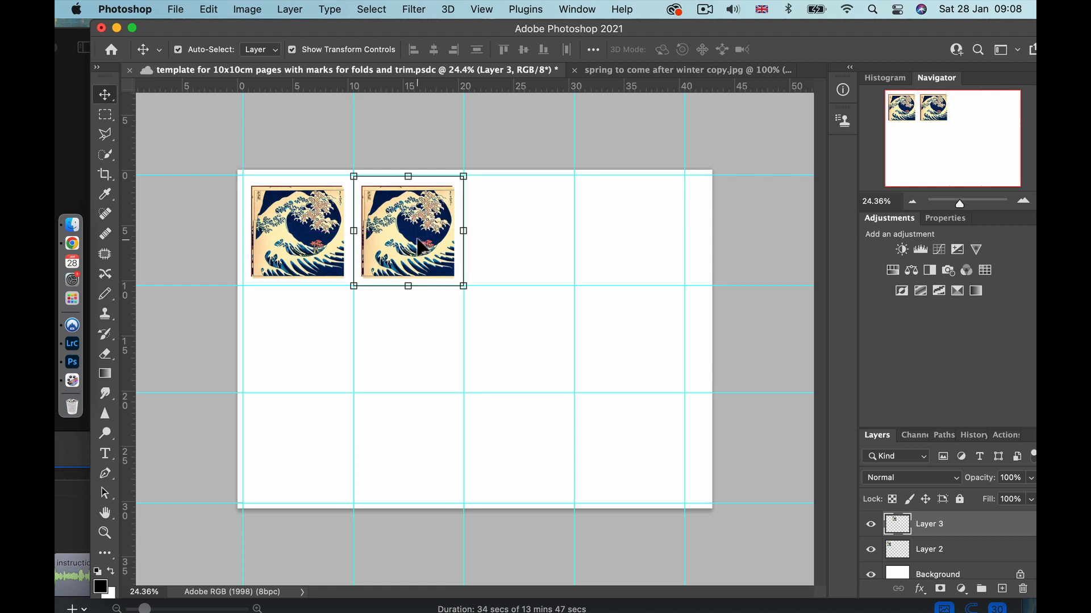
Nudge the second wave image slightly up and right so its edges line up with the cell's guides.
alt+scroll(425, 246, up, 1)
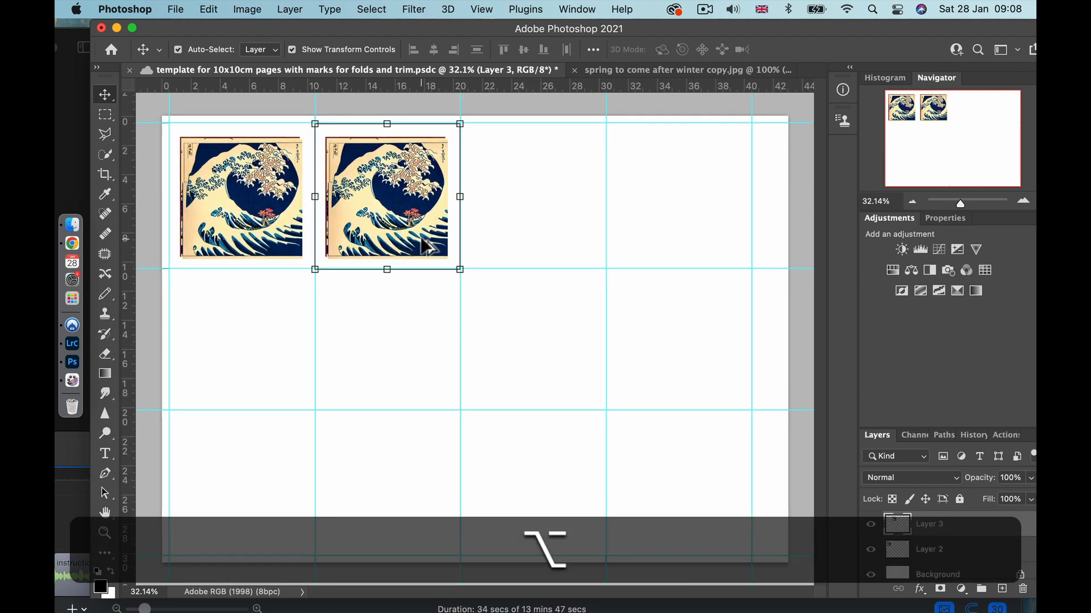
alt+scroll(421, 238, up, 1)
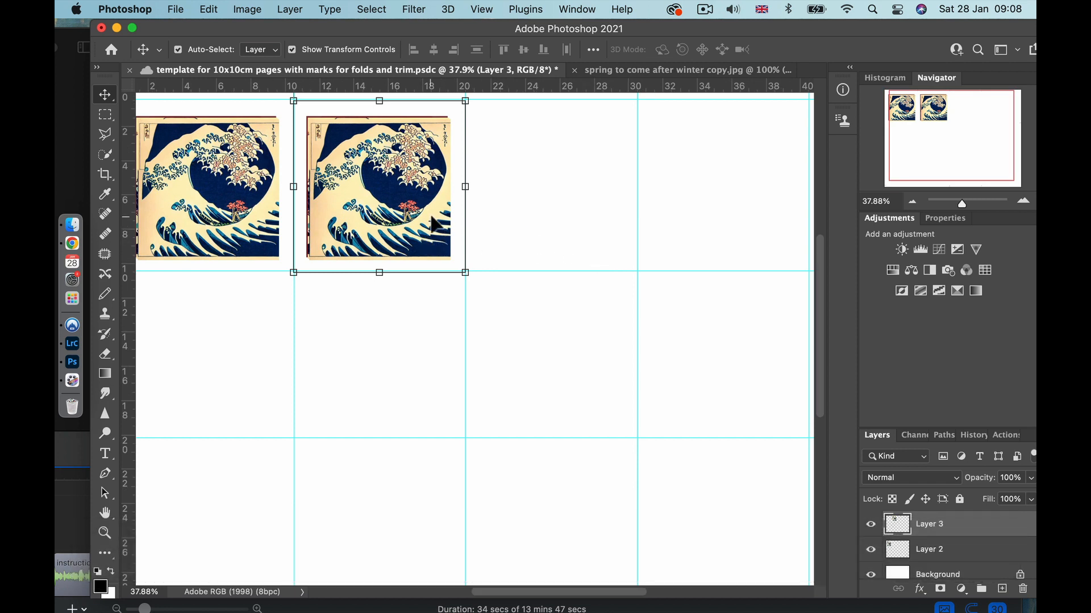
key(Up)
key(Up)
key(Up)
key(Up)
key(Up)
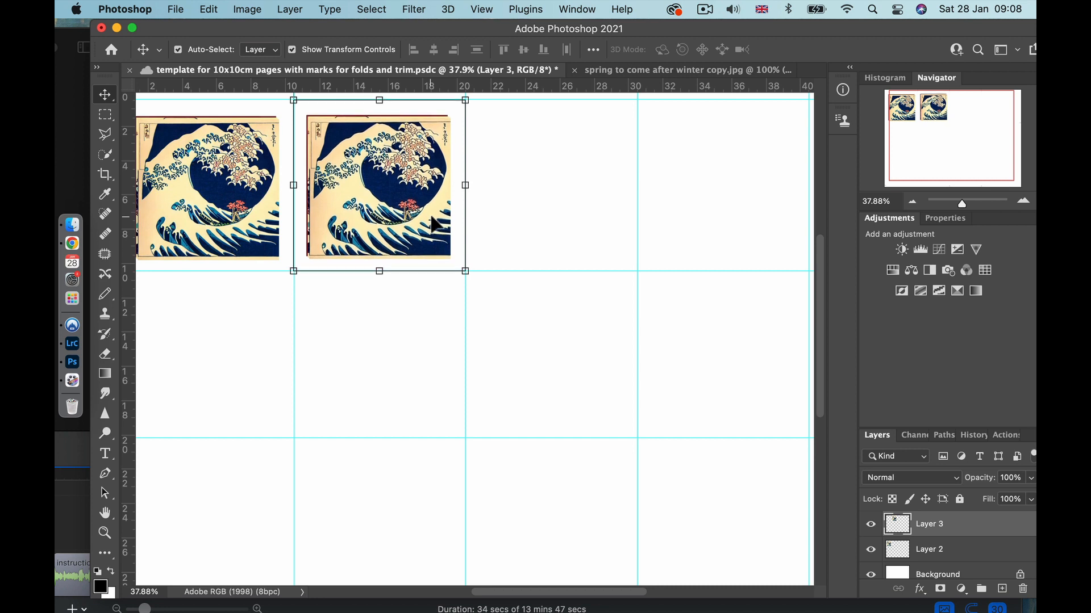
key(Right)
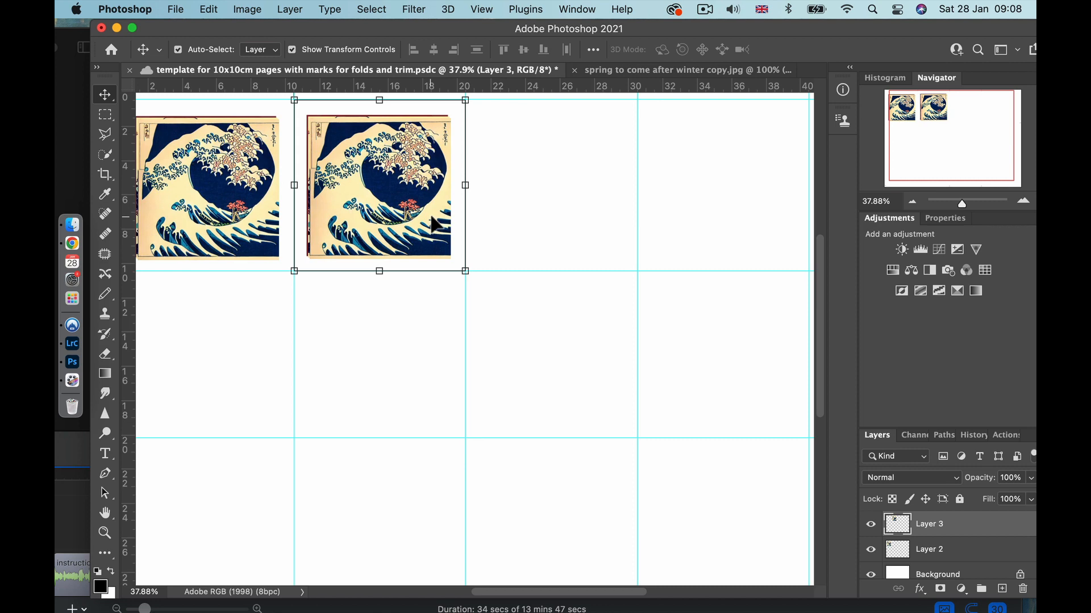
Hide the guides, select the Background layer and examine the fold and trim marks along the sheet's edges.
scroll(482, 313, up, 4)
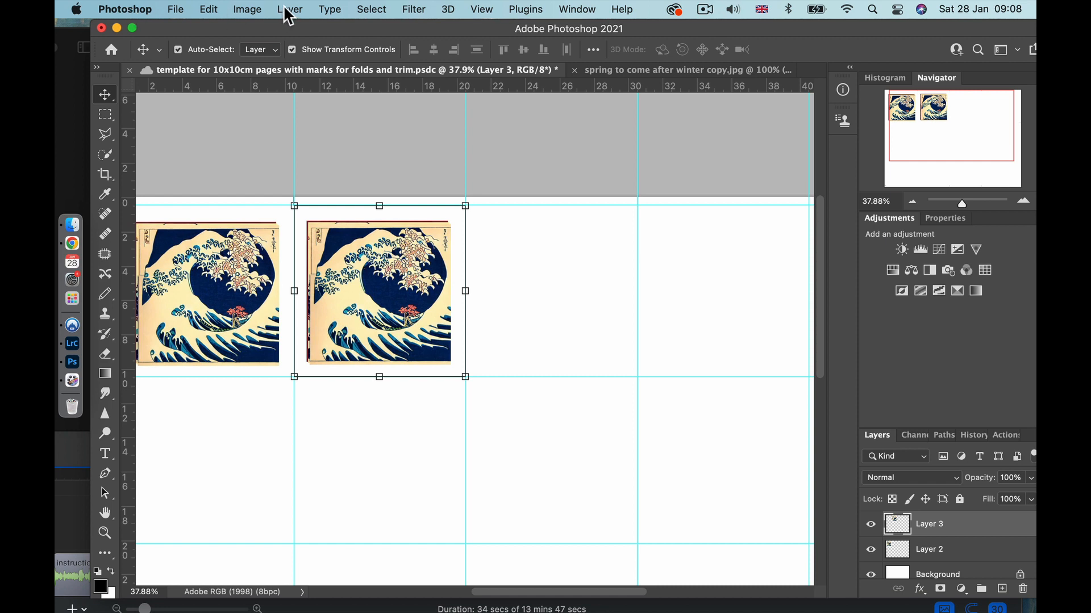
click(480, 12)
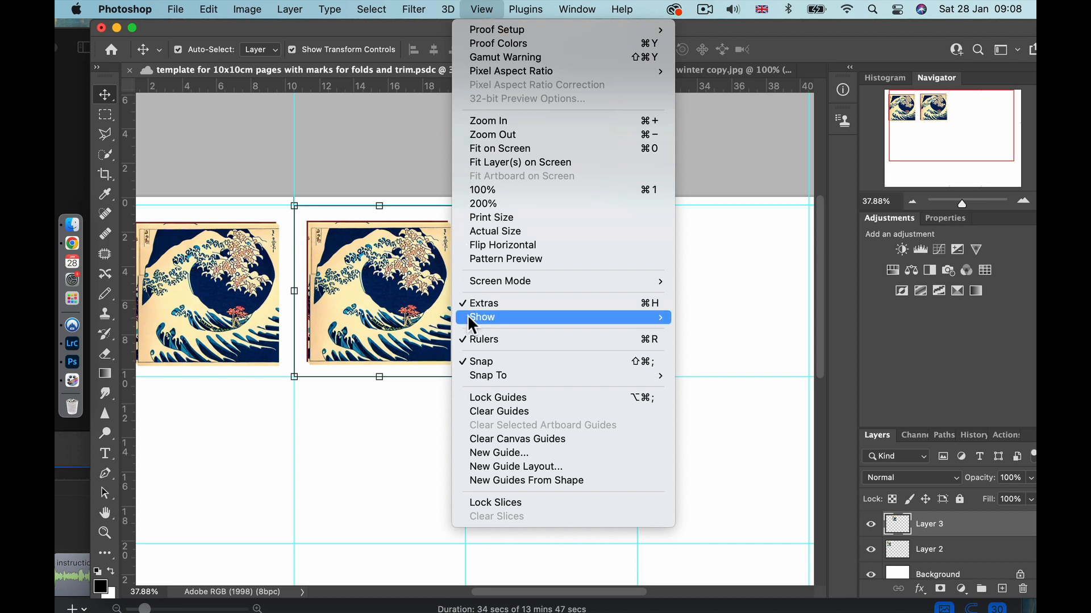
mouse_move(468, 315)
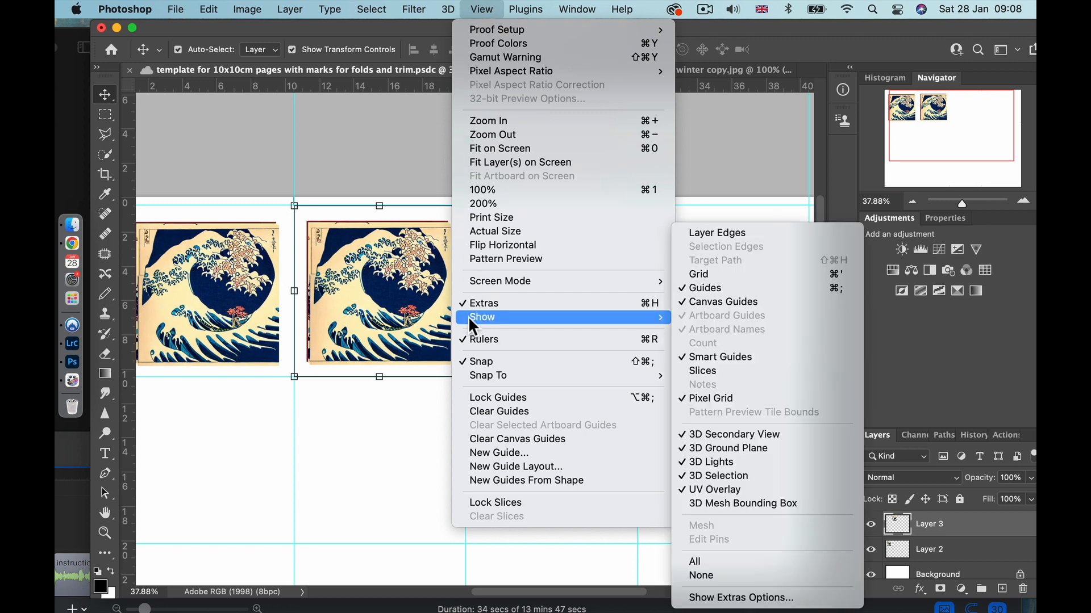
click(694, 288)
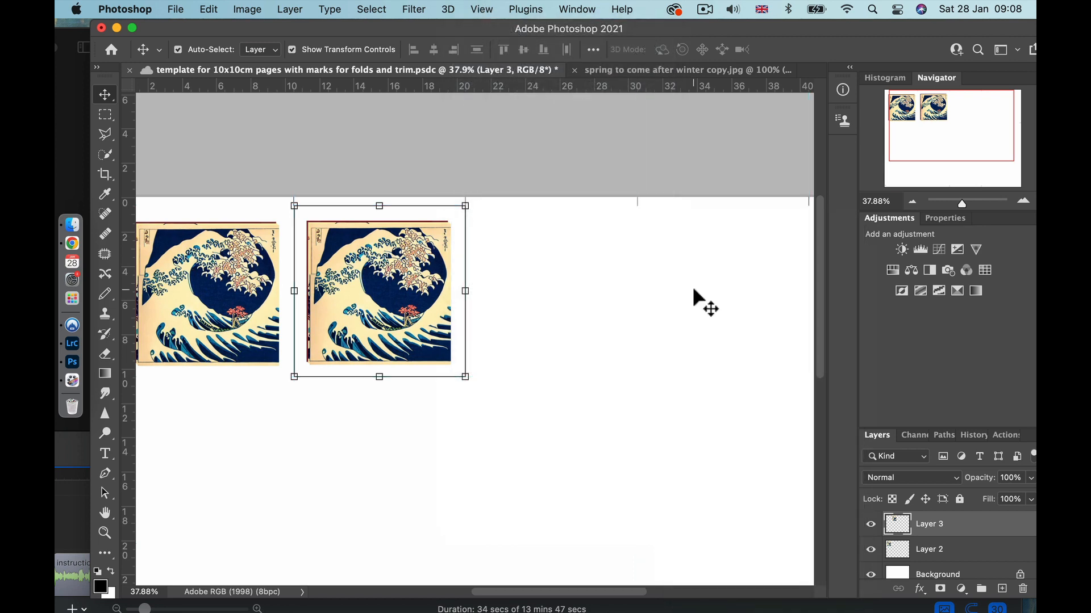
click(947, 573)
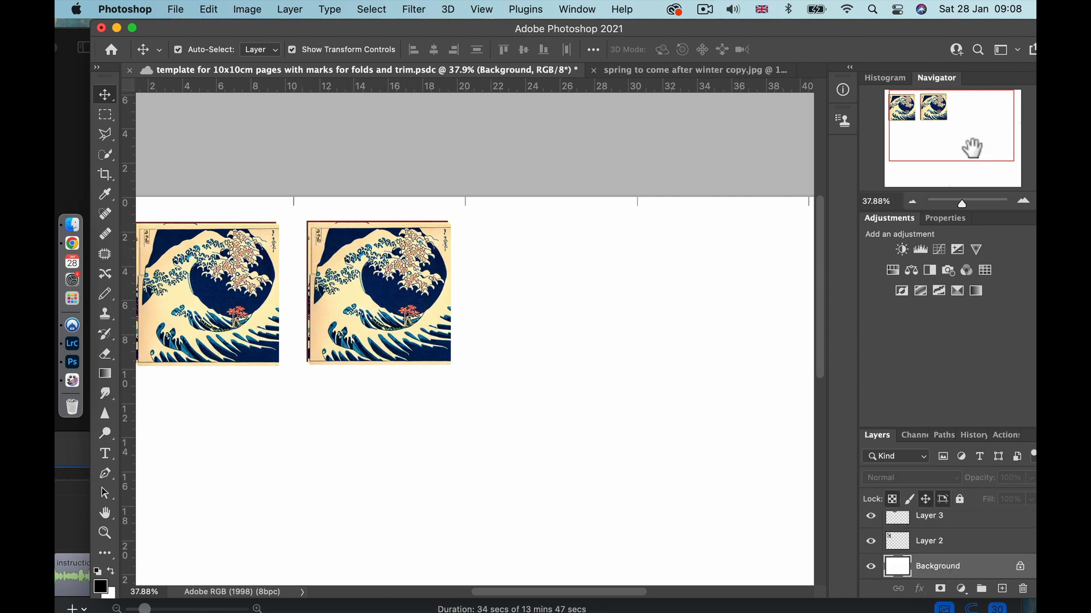
drag(969, 146, 924, 146)
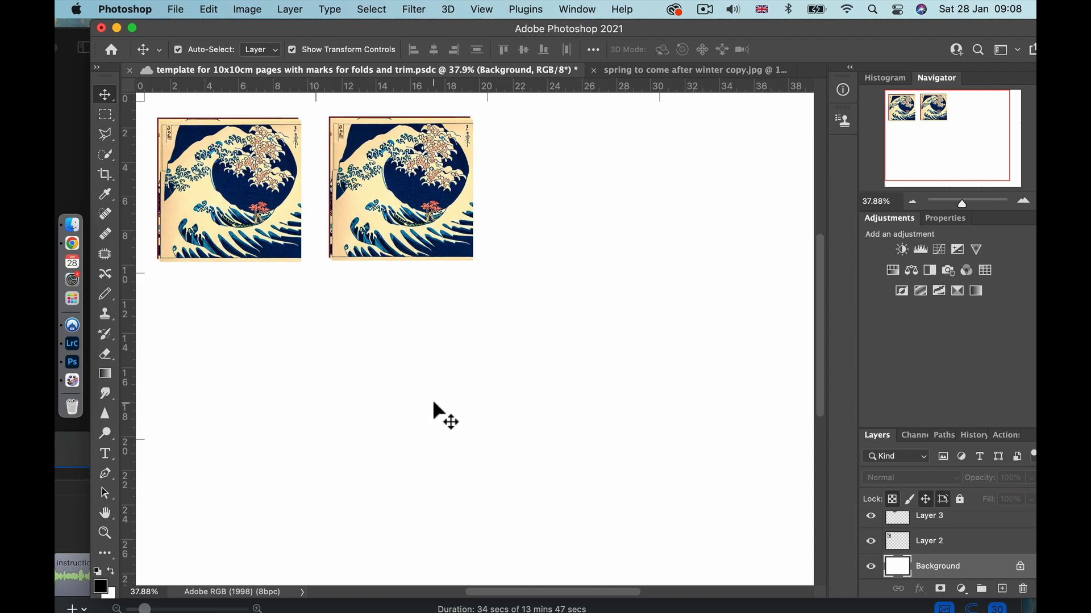
scroll(433, 397, down, 4)
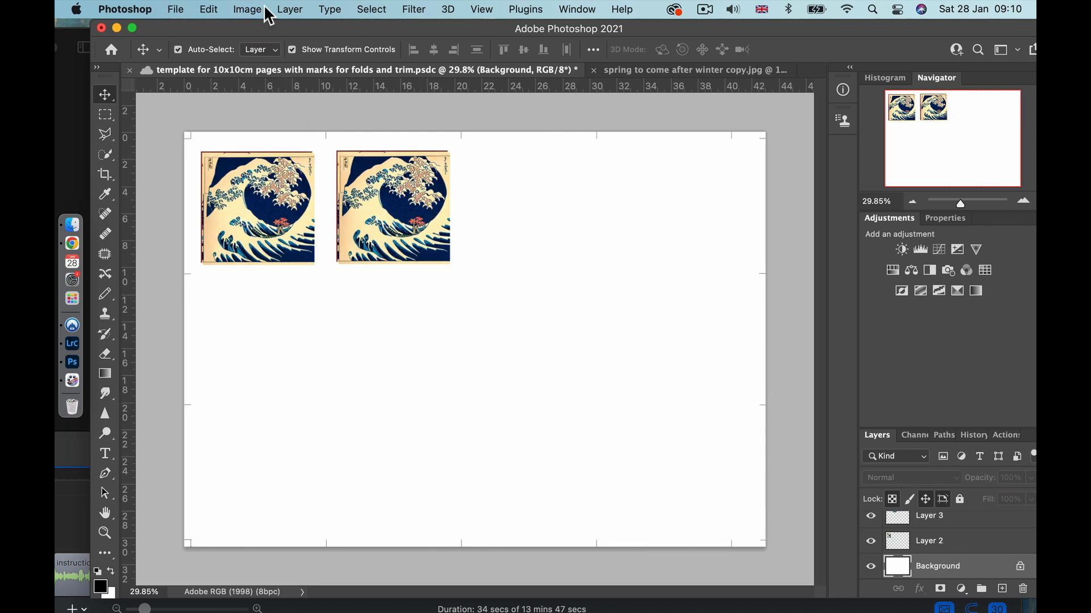
Flatten the template document's layers into a single Background layer.
click(294, 11)
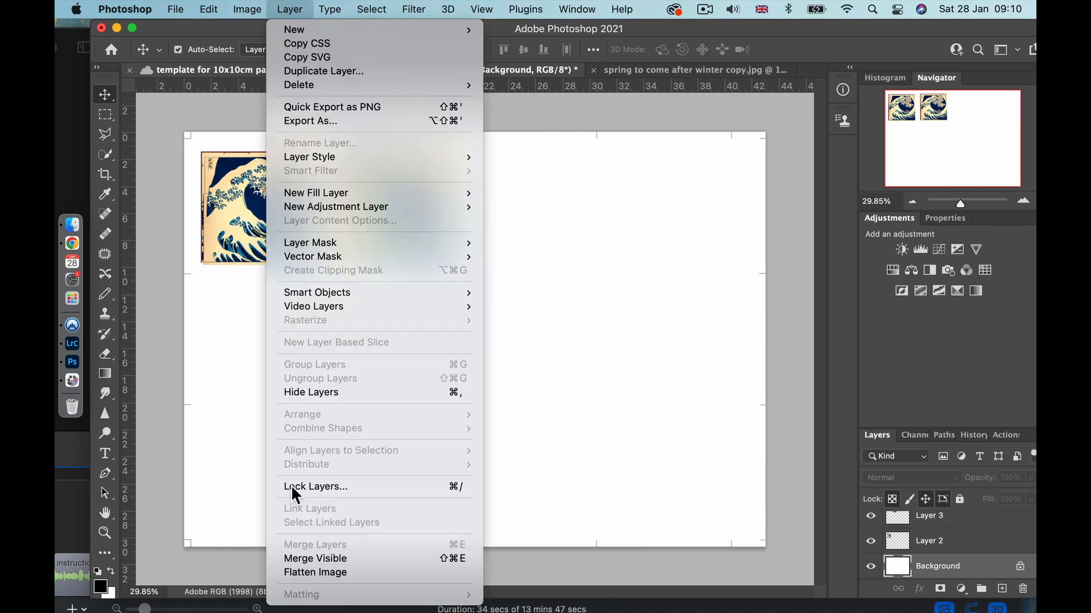
click(329, 571)
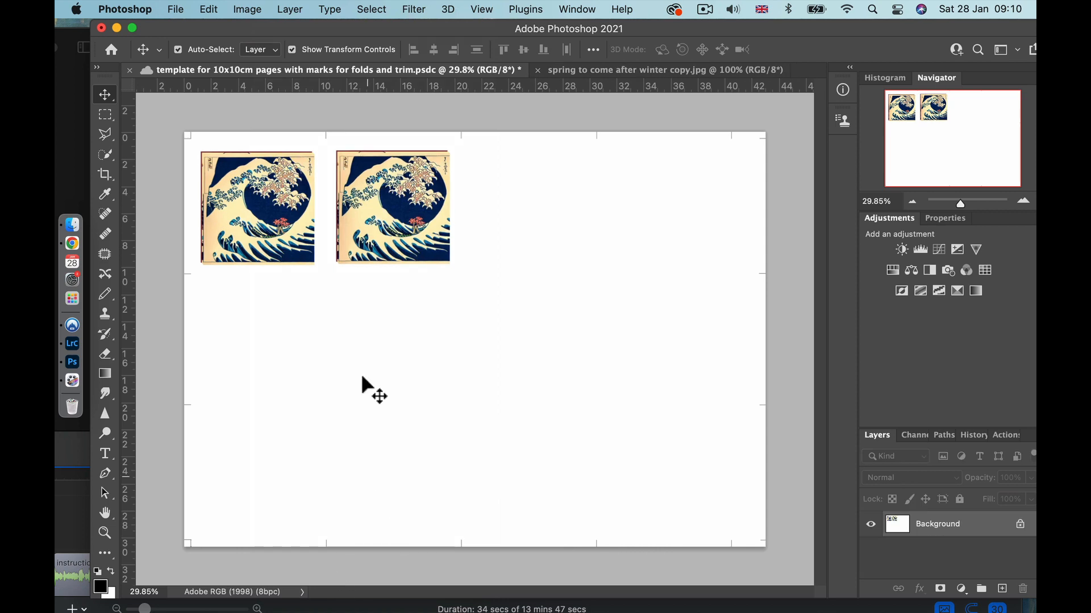
Open the print settings, accept the printer's A3 single-copy setup, and review the position, scaled print size and printing marks options.
click(176, 11)
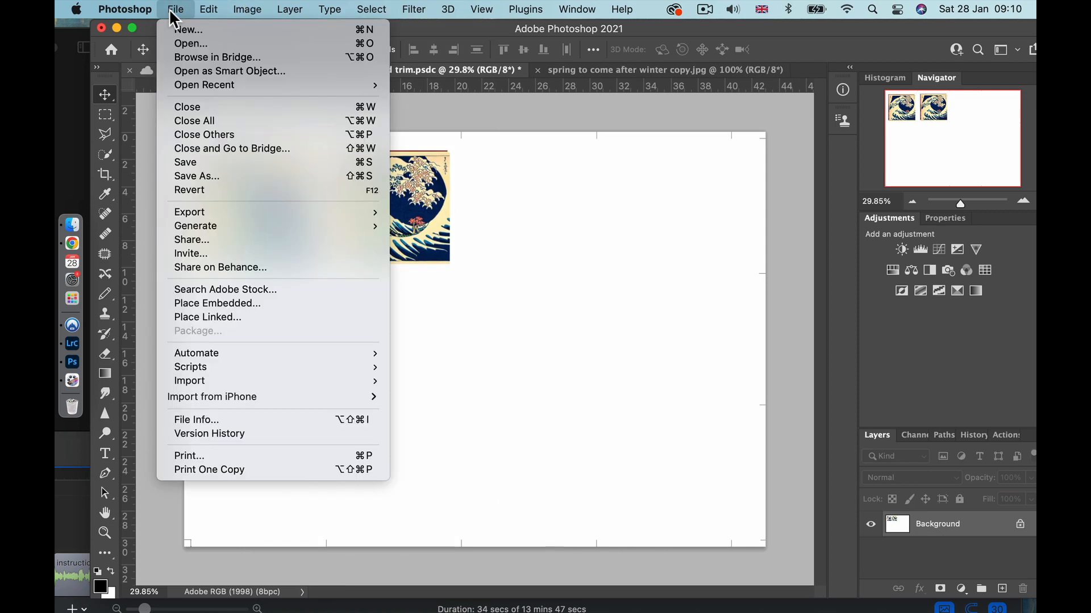
click(179, 456)
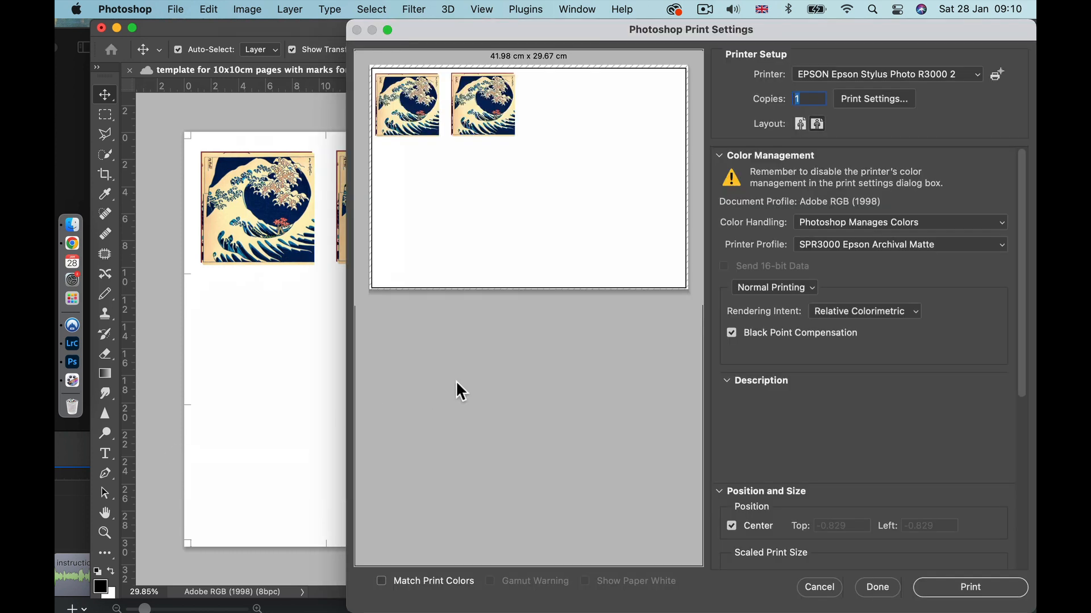
click(876, 100)
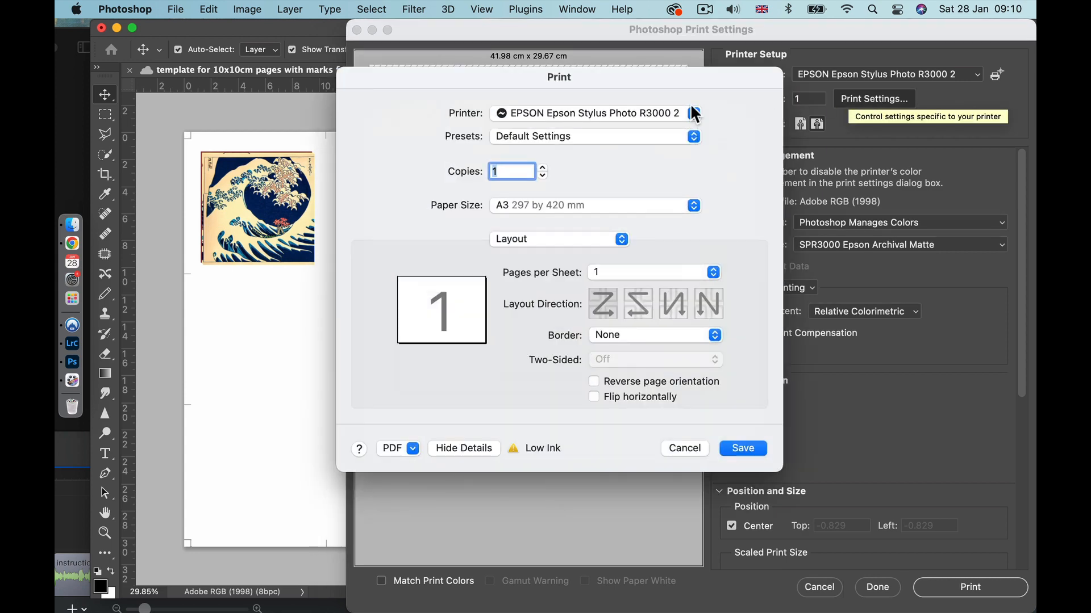
click(742, 448)
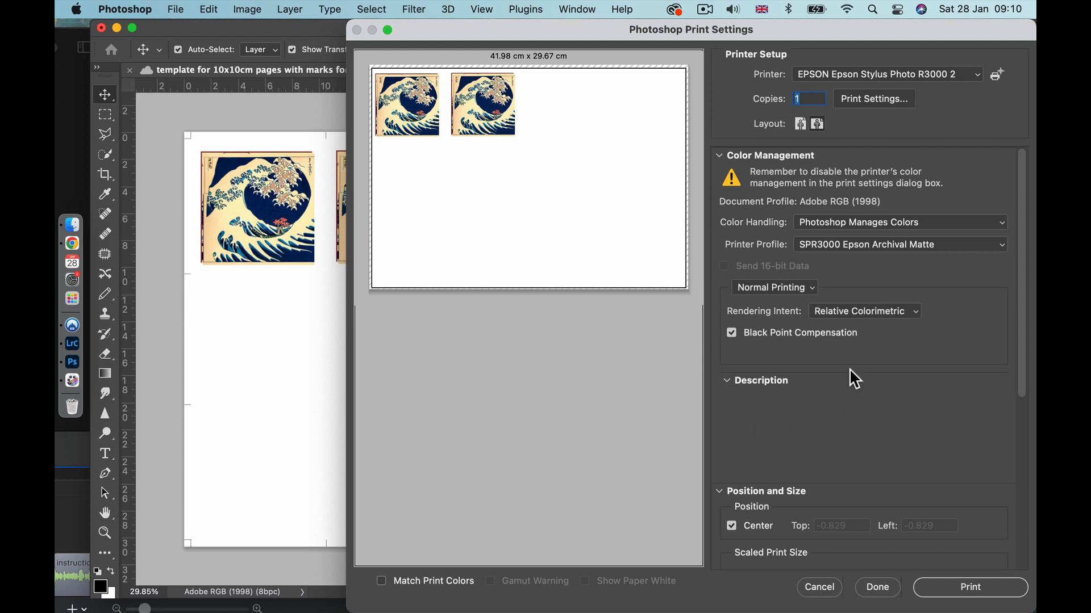
scroll(840, 366, down, 3)
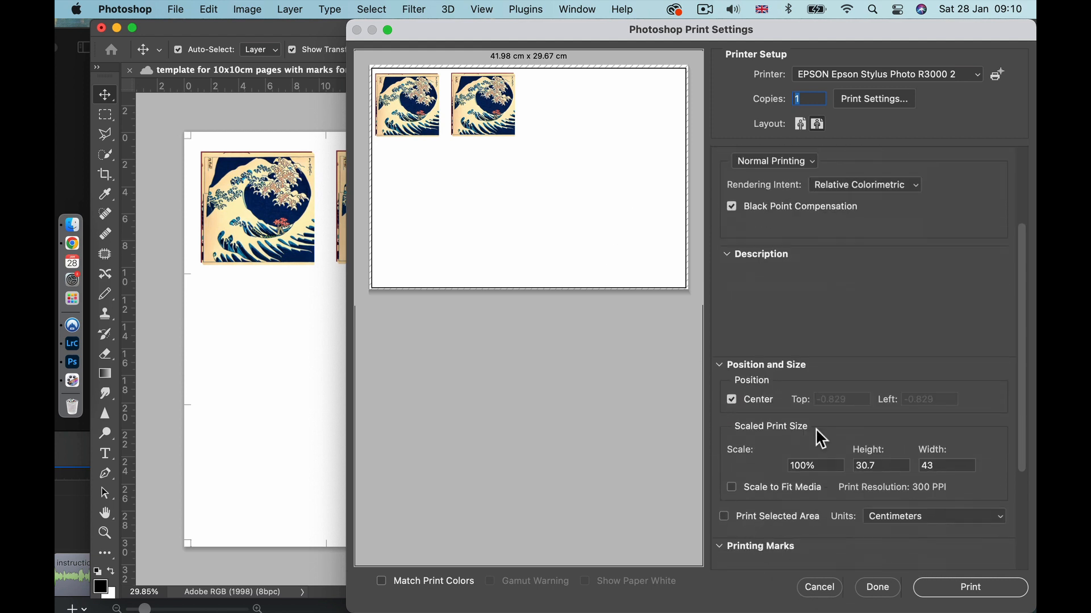
scroll(815, 427, down, 3)
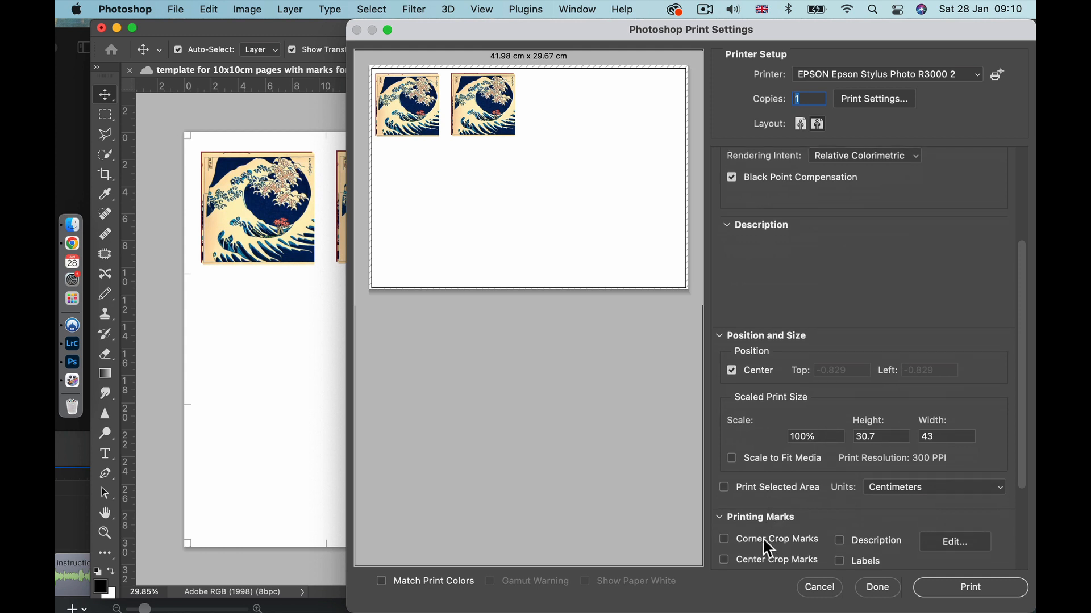